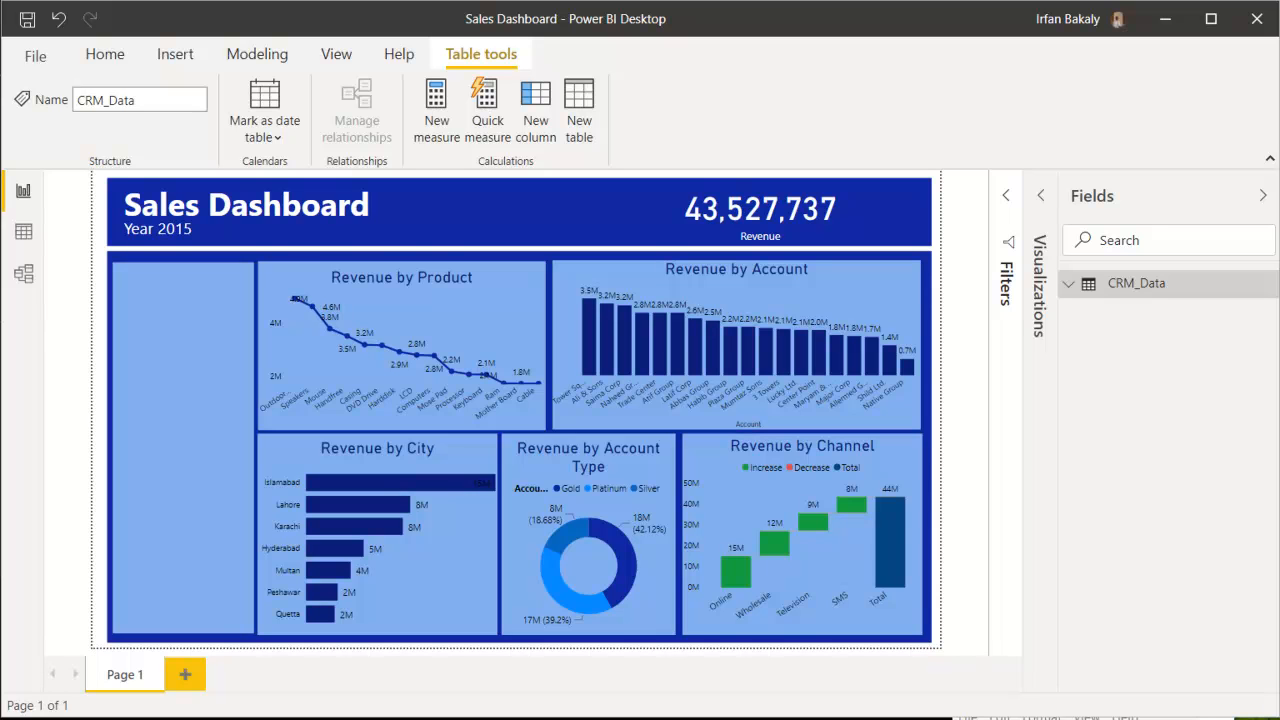
Expand the CRM_Data table's field list and look over the revenue visuals on the Sales Dashboard.
click(1068, 284)
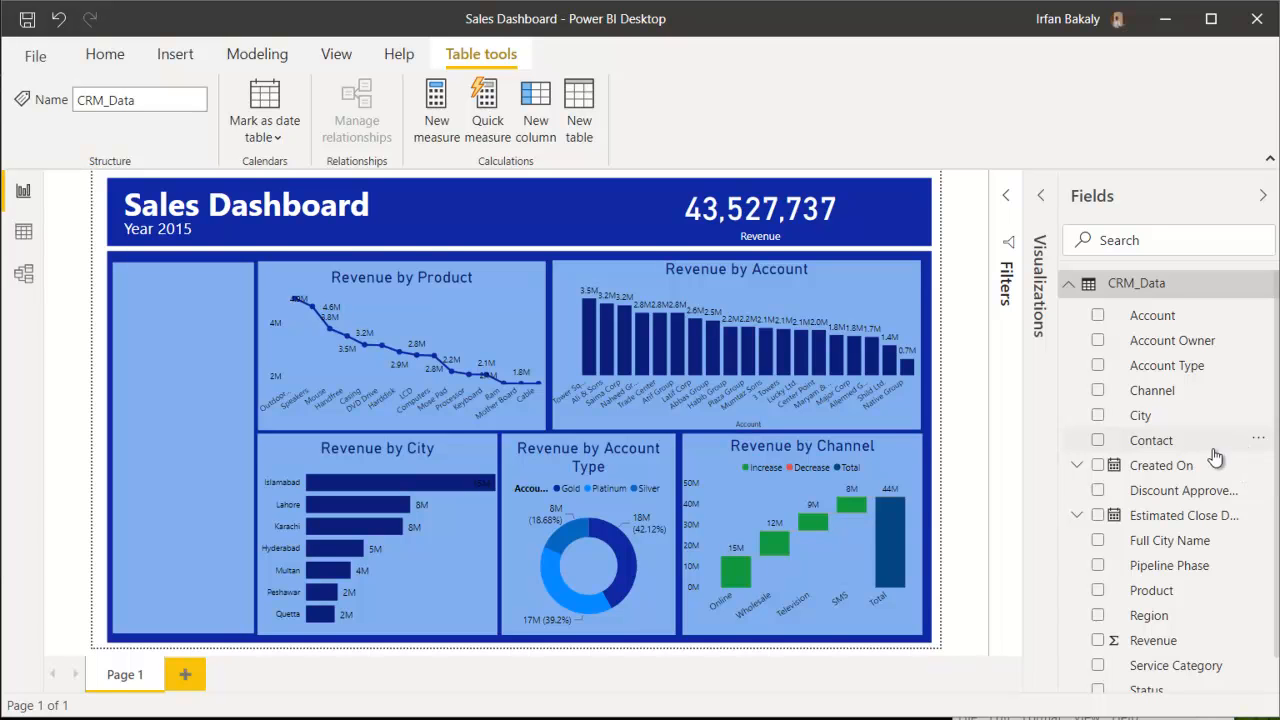
mouse_move(659, 352)
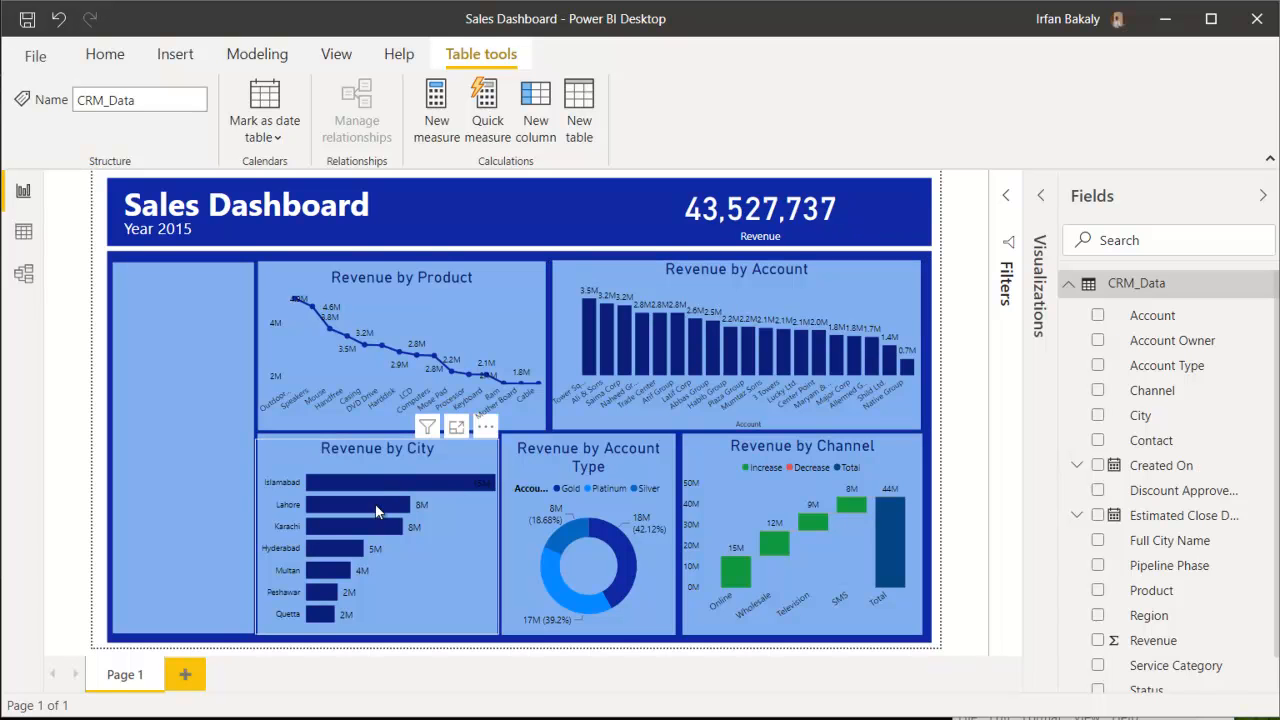
mouse_move(375, 511)
mouse_move(631, 549)
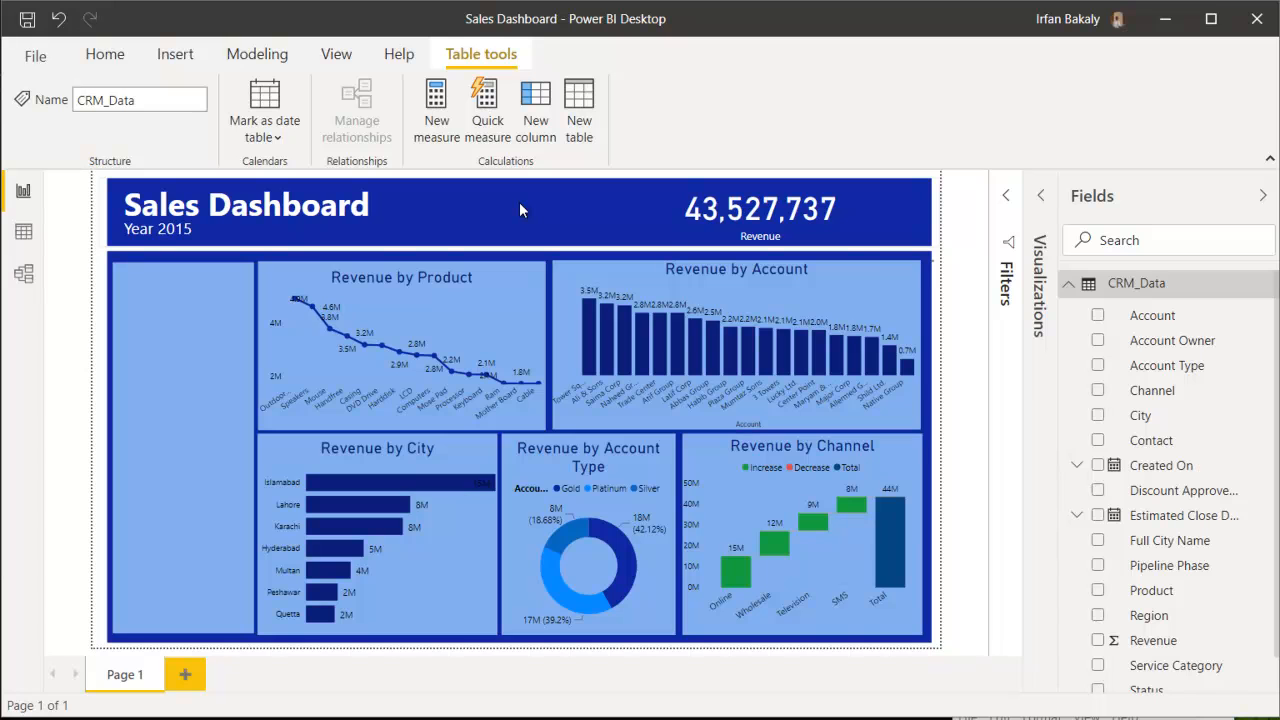
click(1069, 287)
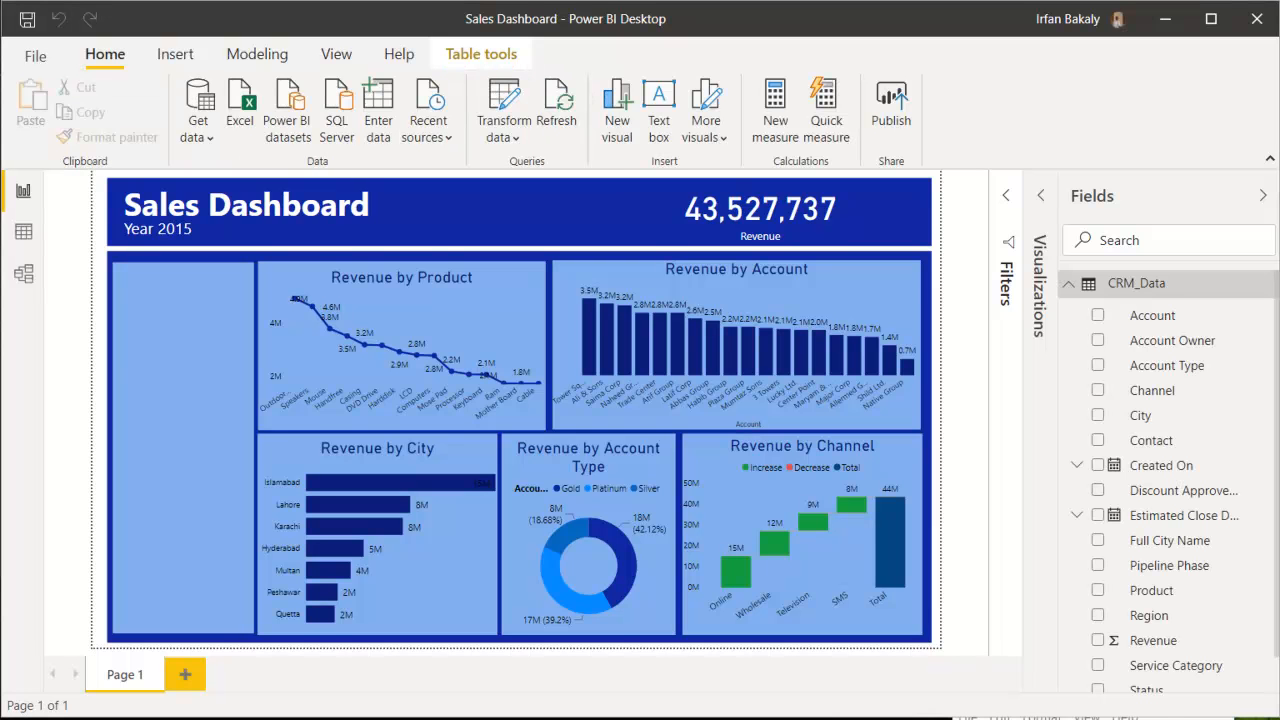
Switch to Notepad, copy all of the Power BI Date Table code, and return to Power BI Desktop.
drag(662, 716, 674, 139)
click(593, 329)
scroll(592, 329, up, 4)
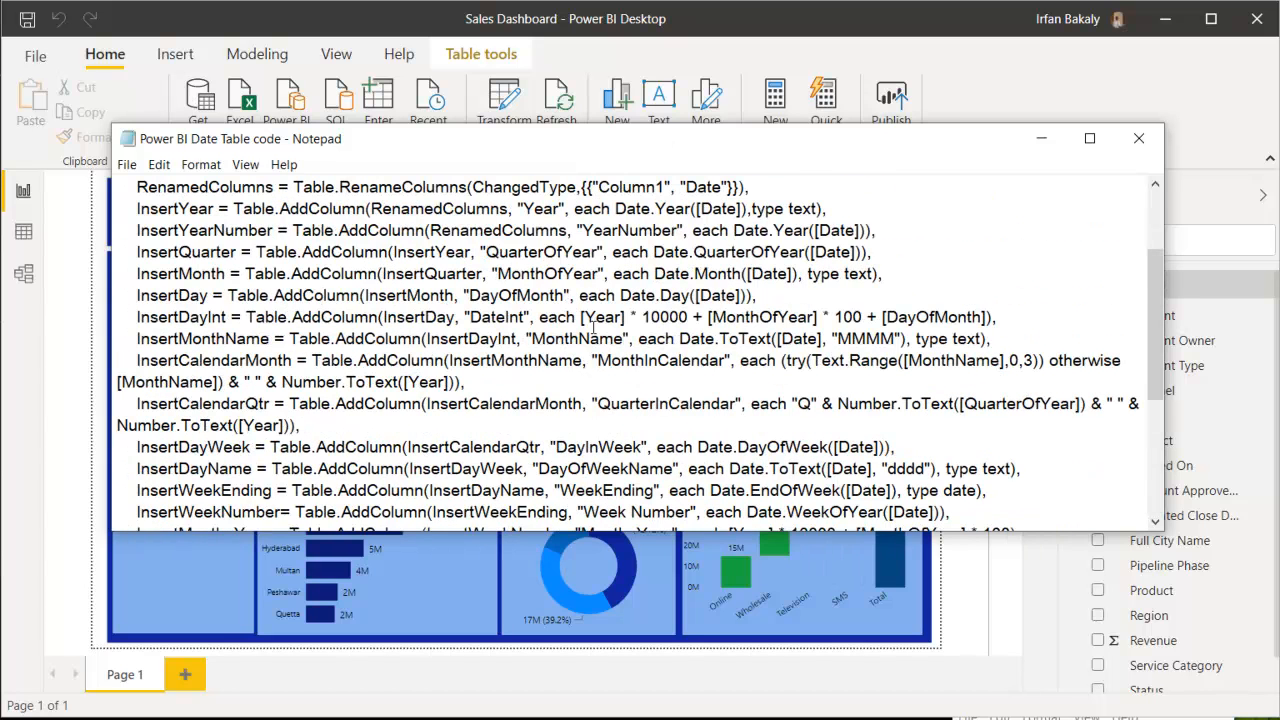
key(ctrl+a)
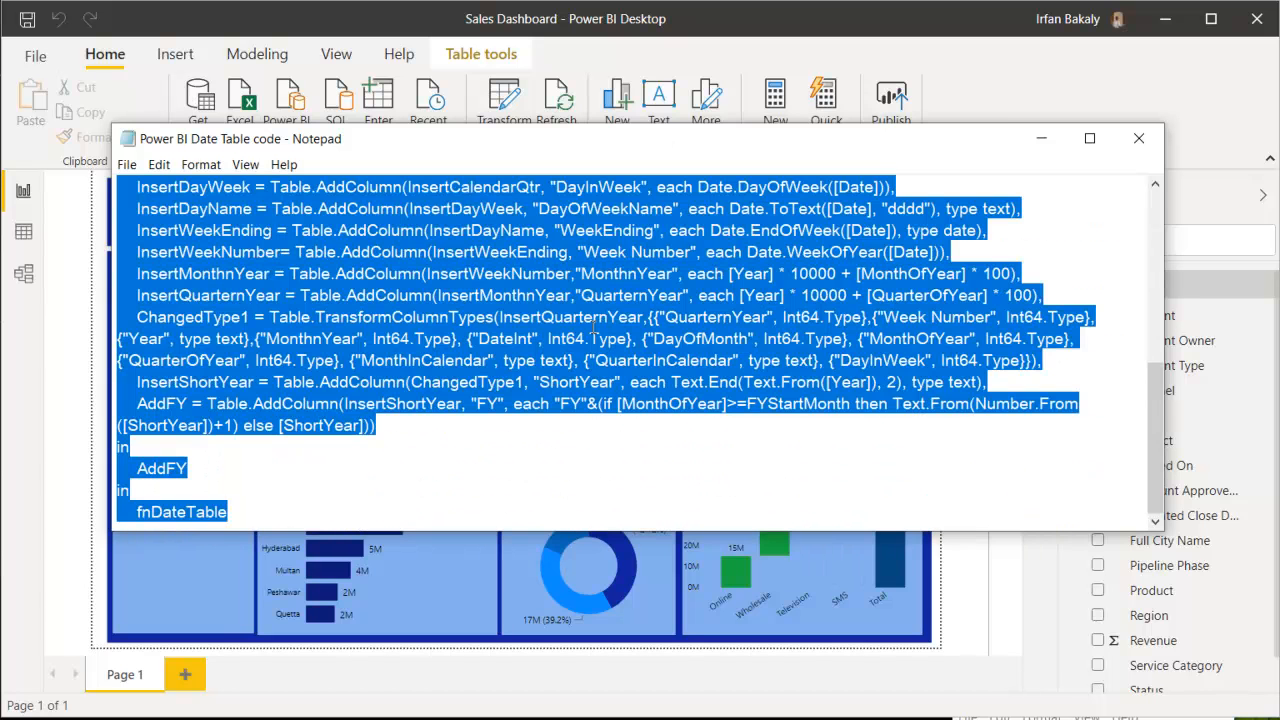
click(638, 42)
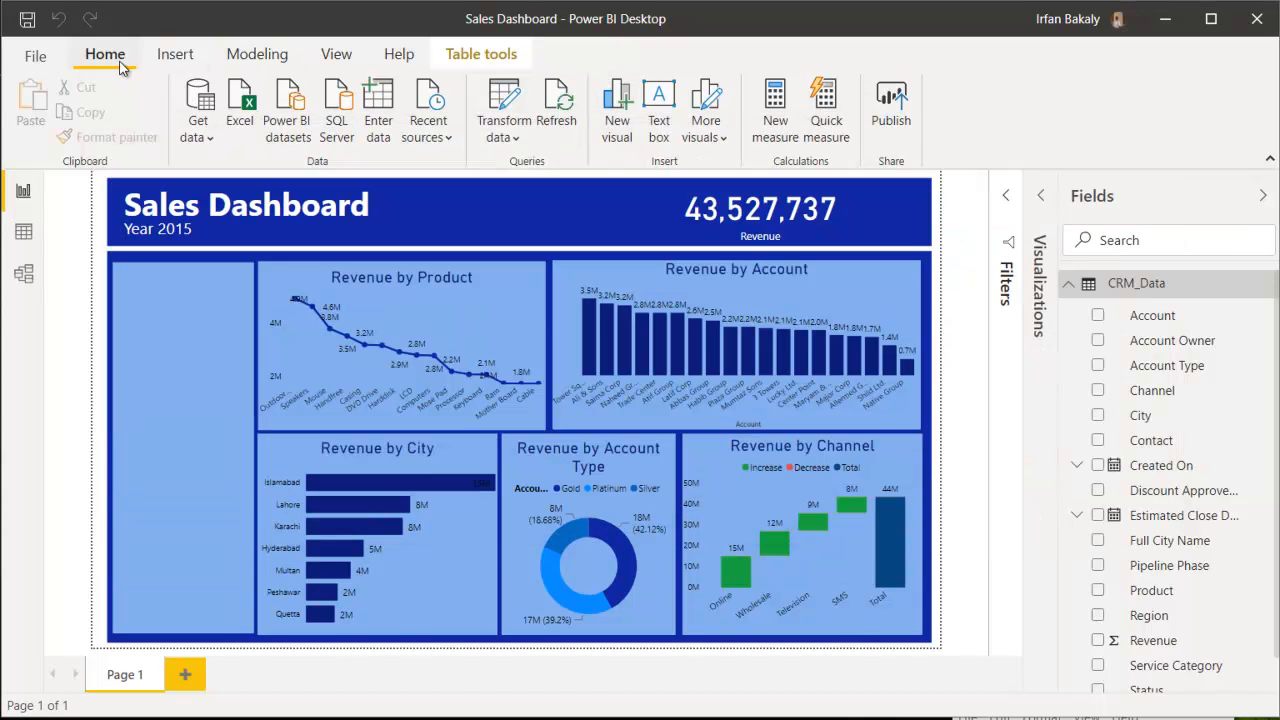
Open the report's data in the Power Query Editor and add a new blank query.
click(514, 102)
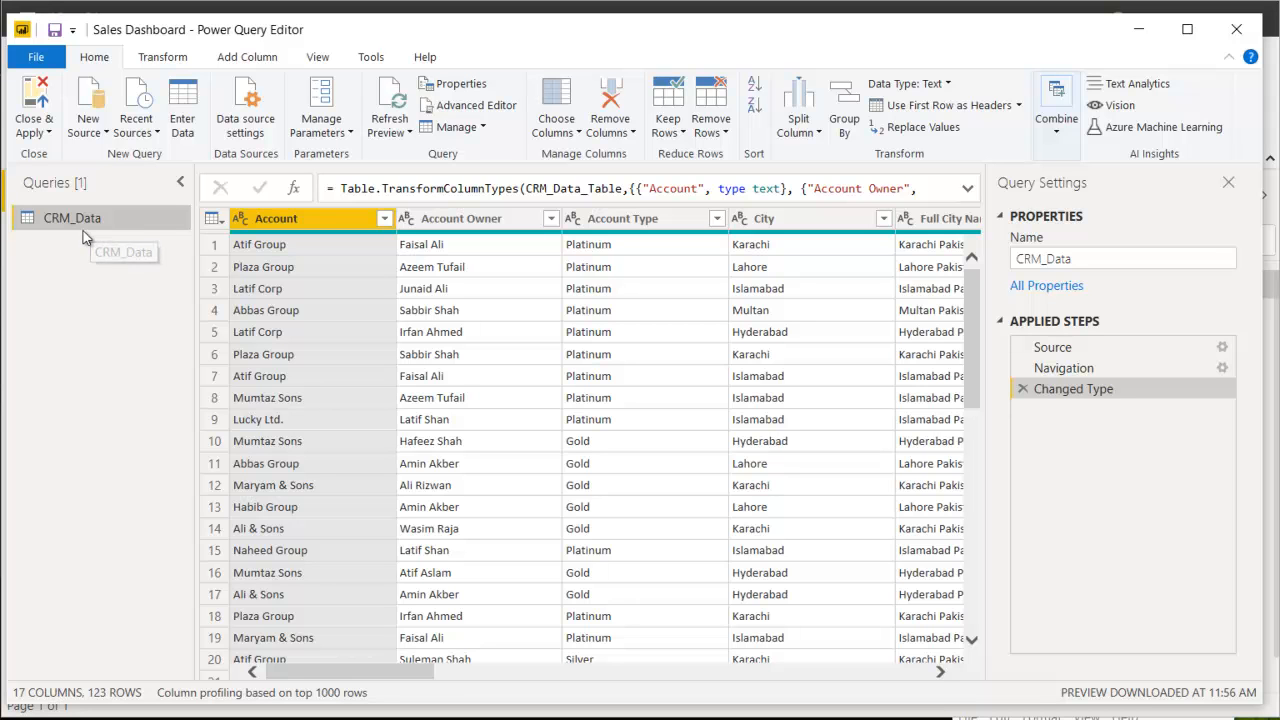
right_click(84, 315)
mouse_move(138, 348)
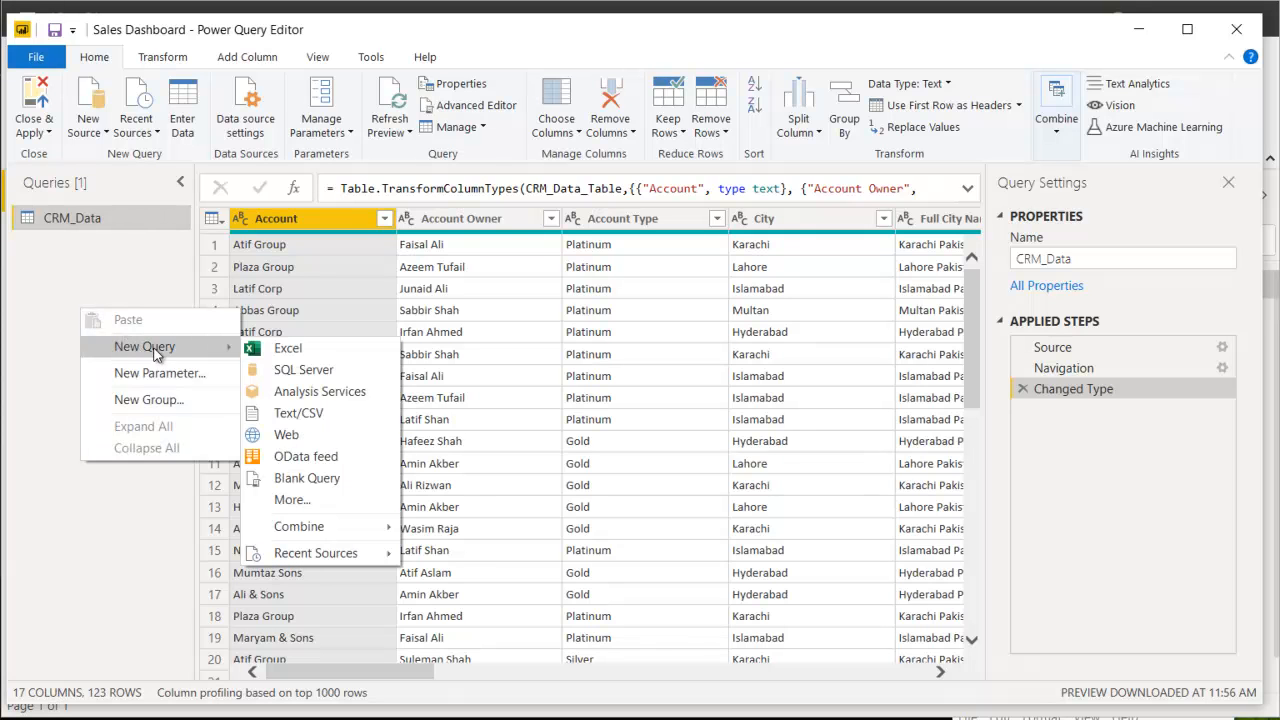
click(326, 476)
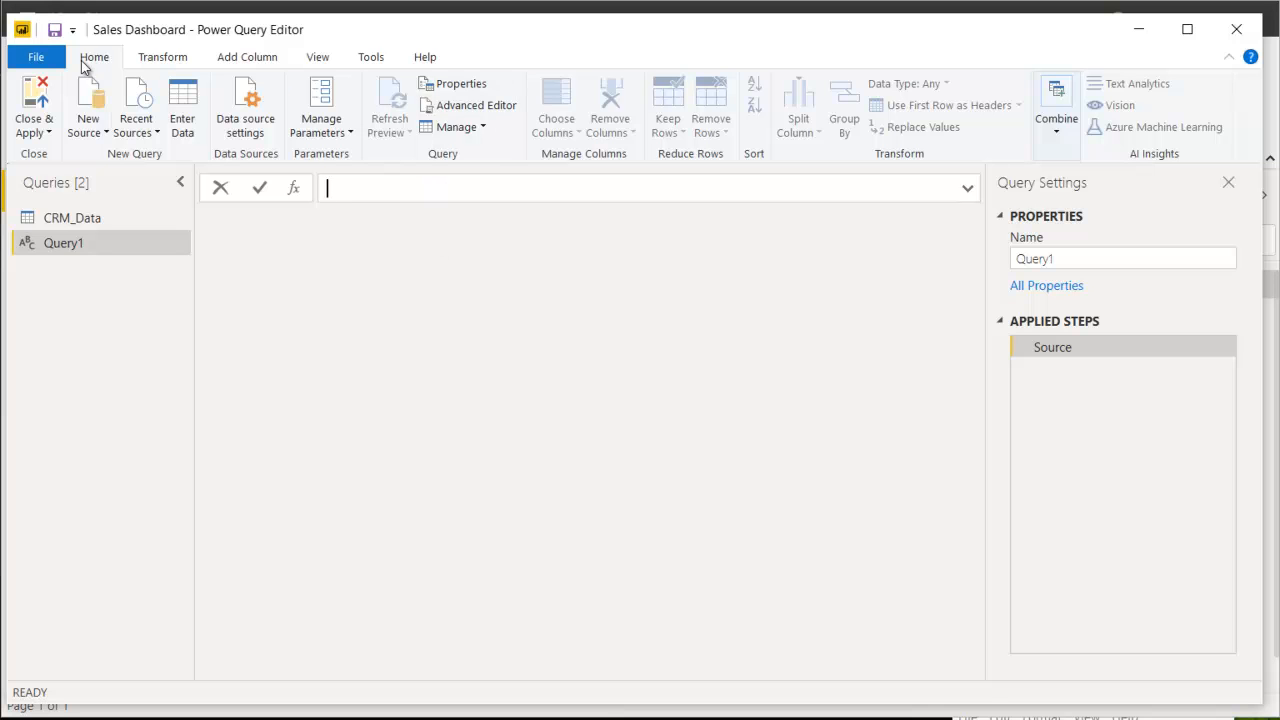
Replace the blank query's entire default code with the copied date table function code in the Advanced Editor.
click(484, 110)
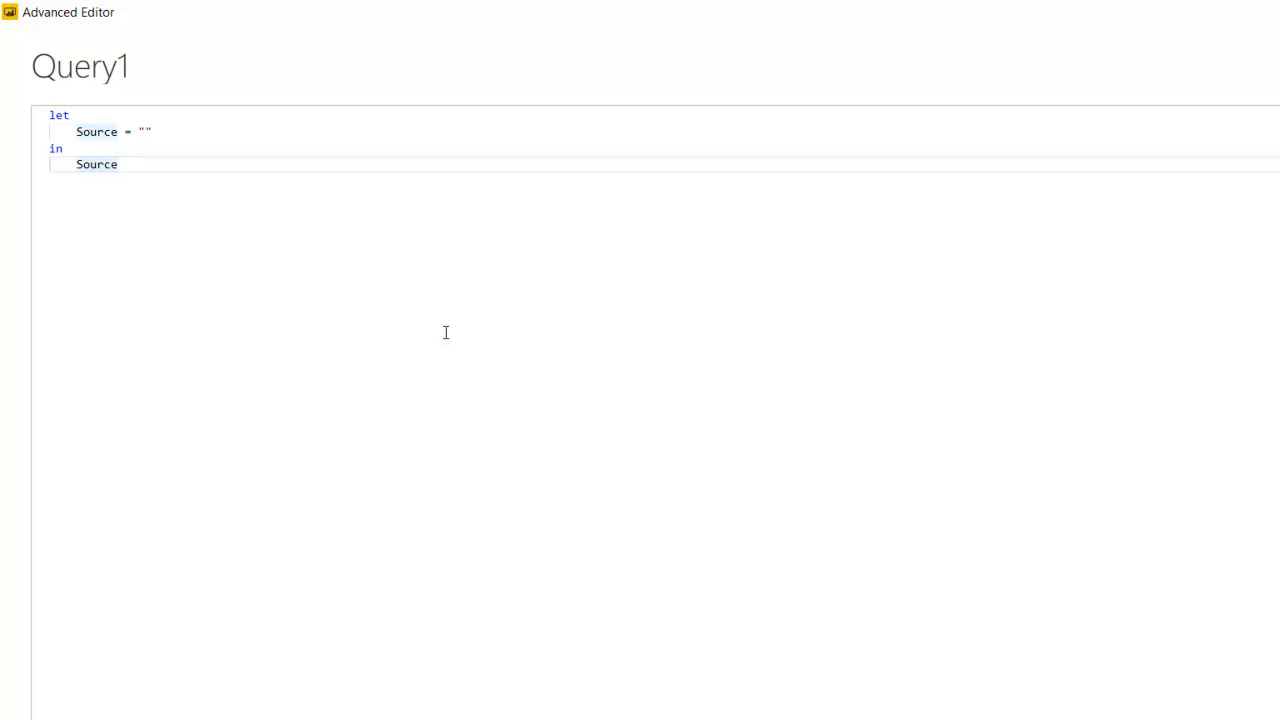
key(ctrl+a)
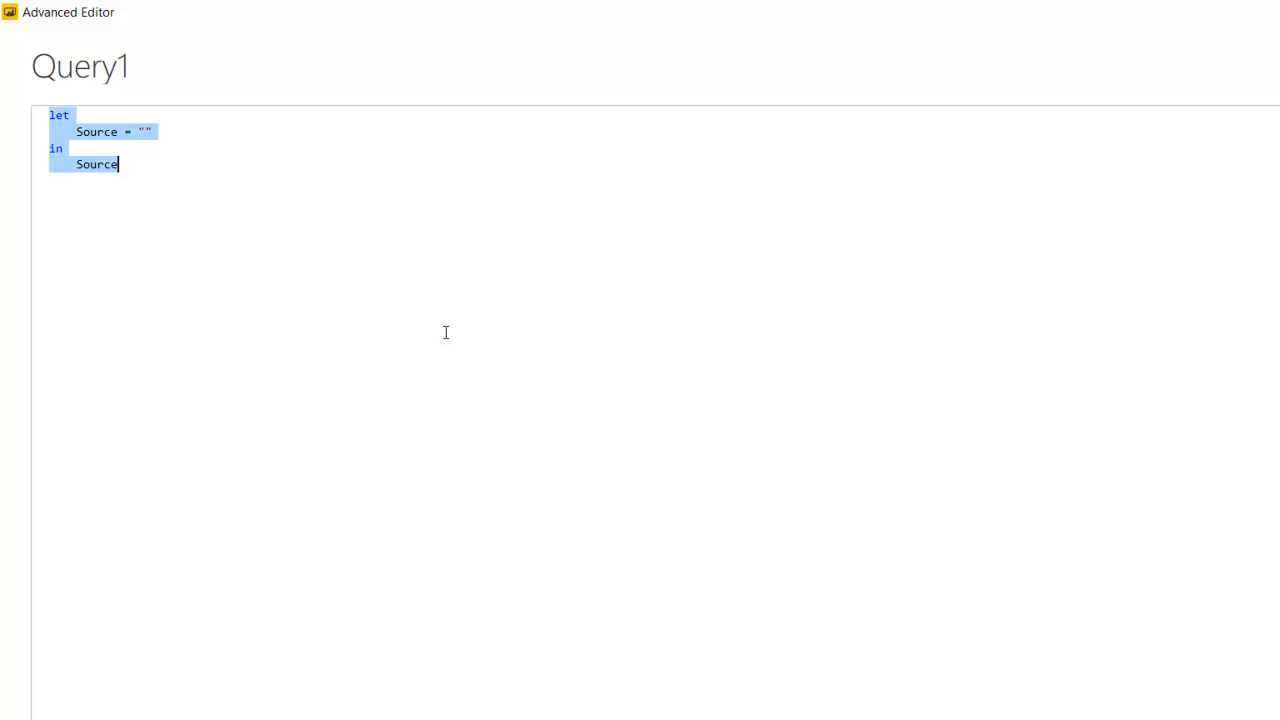
key(Delete)
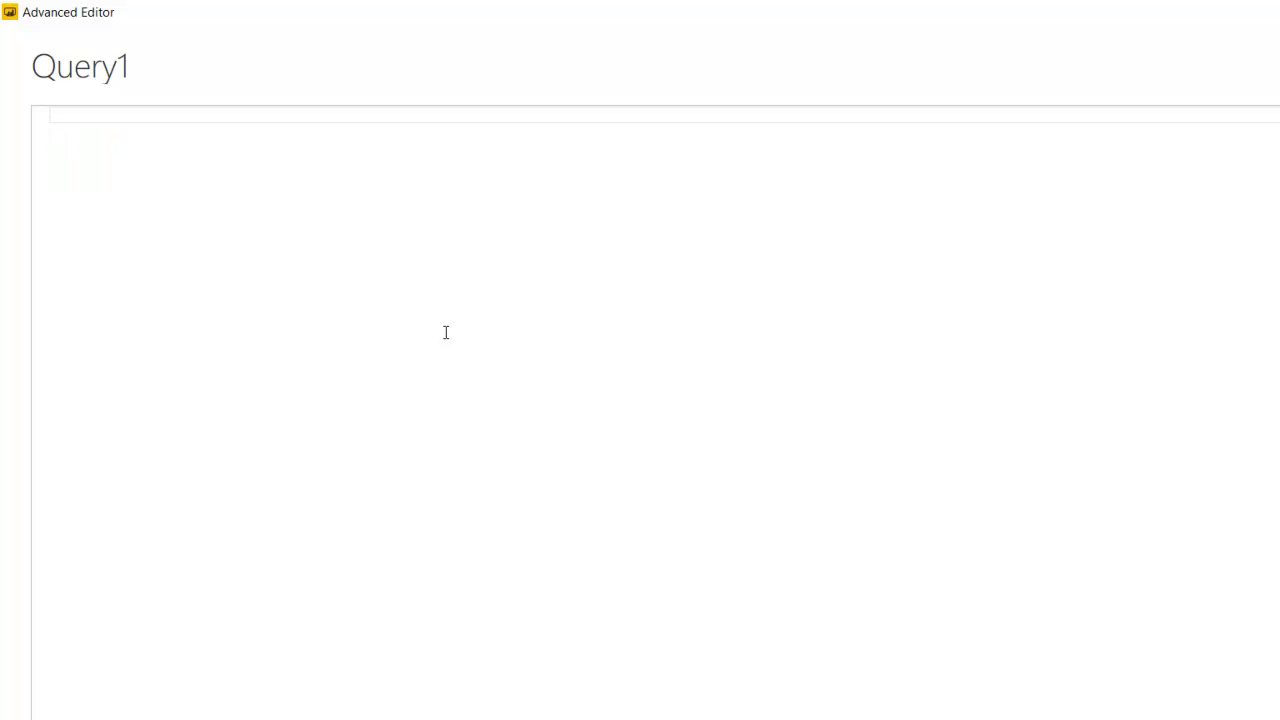
key(ctrl+v)
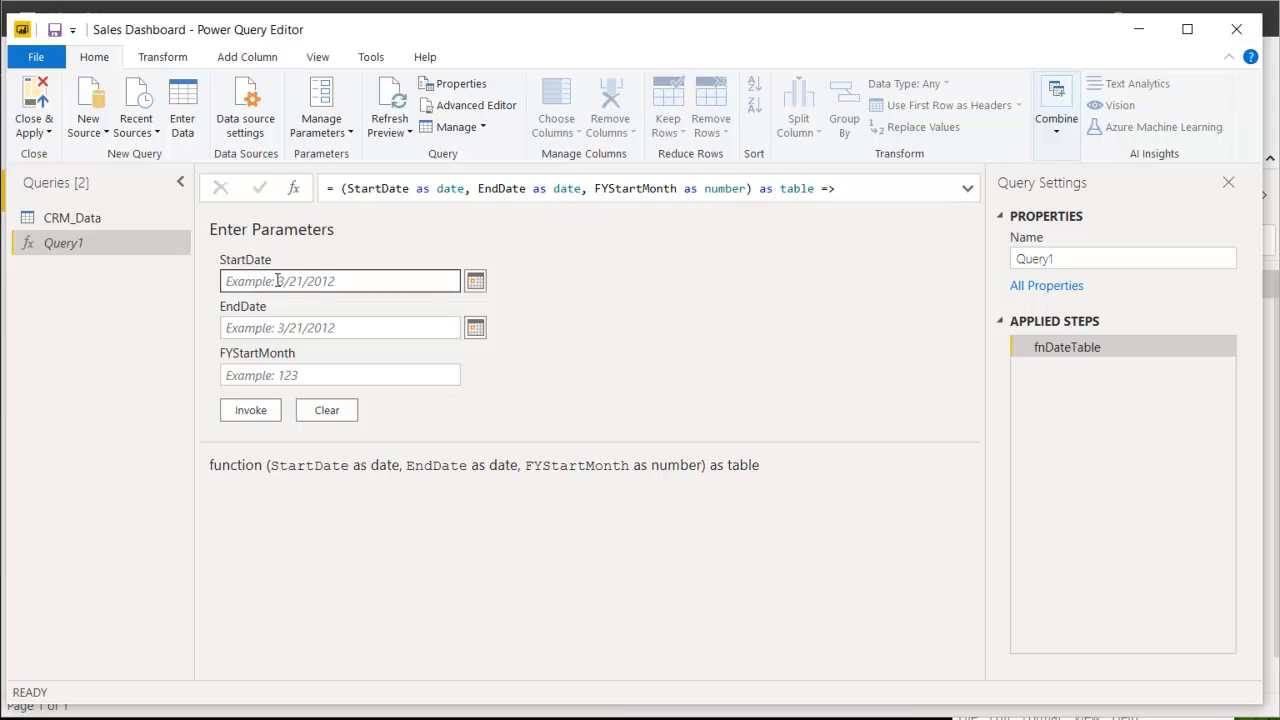
Invoke the date table function with StartDate 1/1/2015, EndDate 12/31/2015 and FYStartMonth 1.
click(334, 280)
text(1/1/2015)
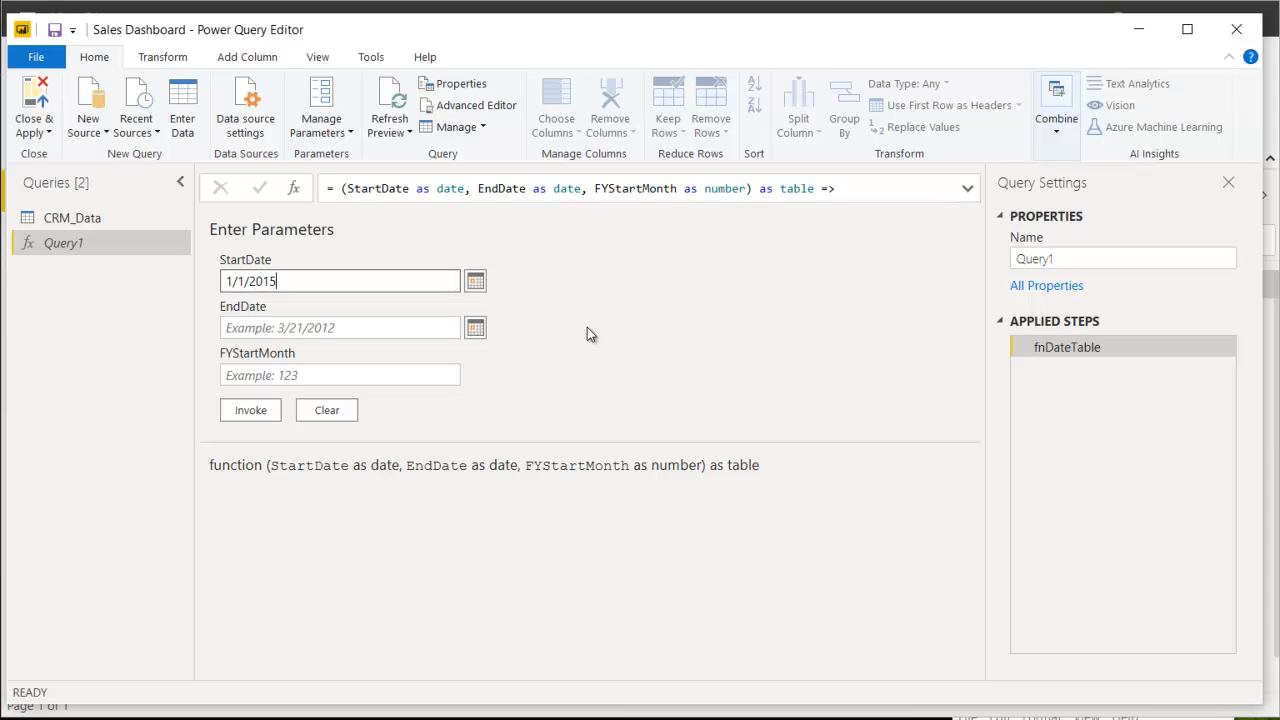
key(Tab)
click(415, 334)
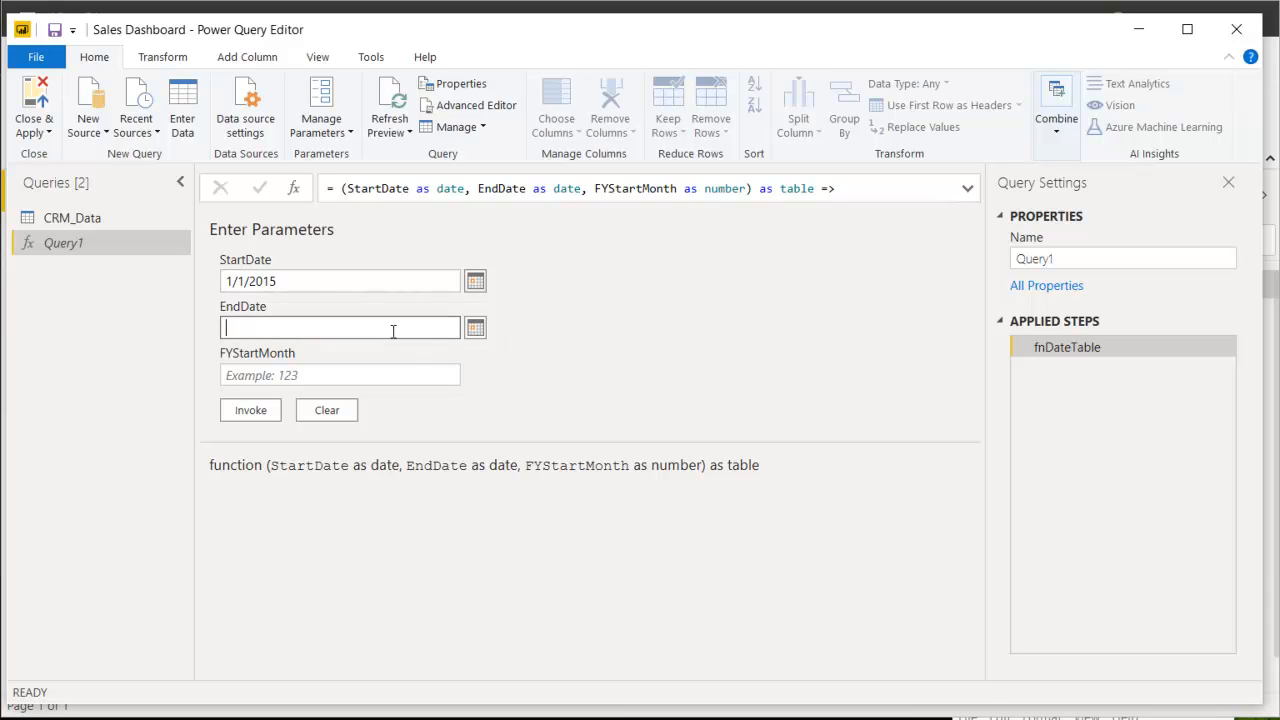
text(12/31/2015)
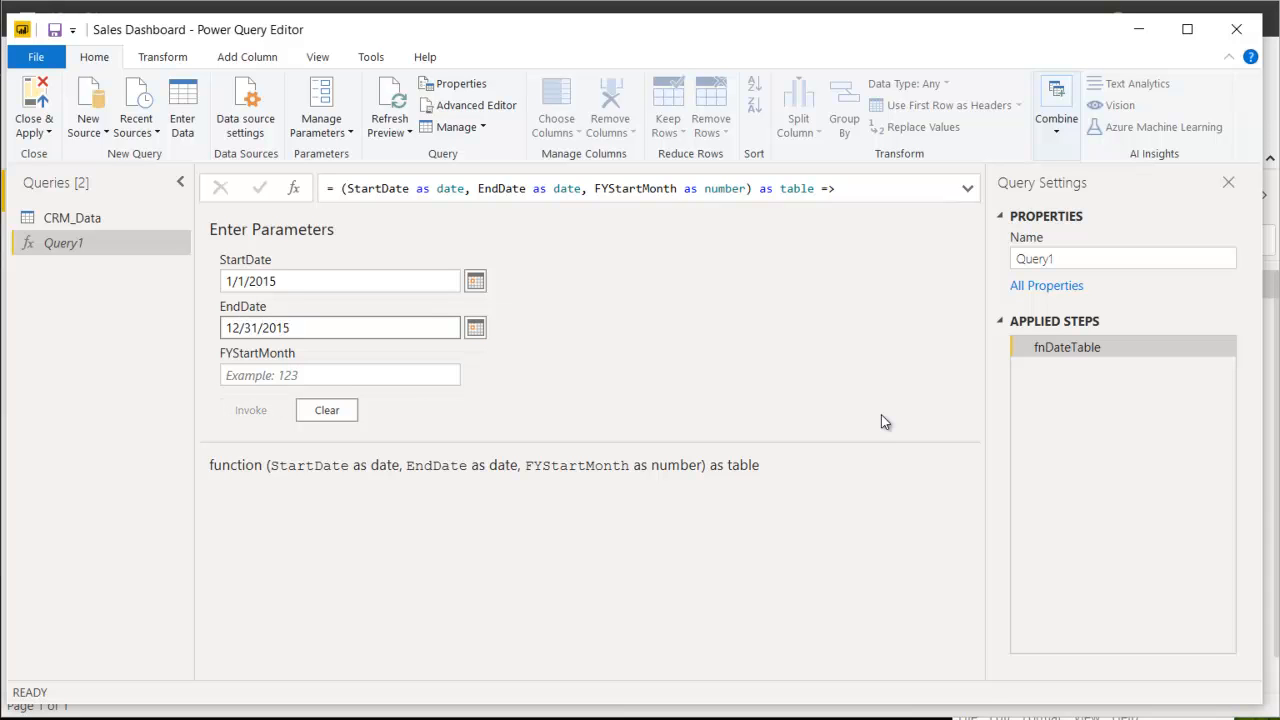
click(369, 375)
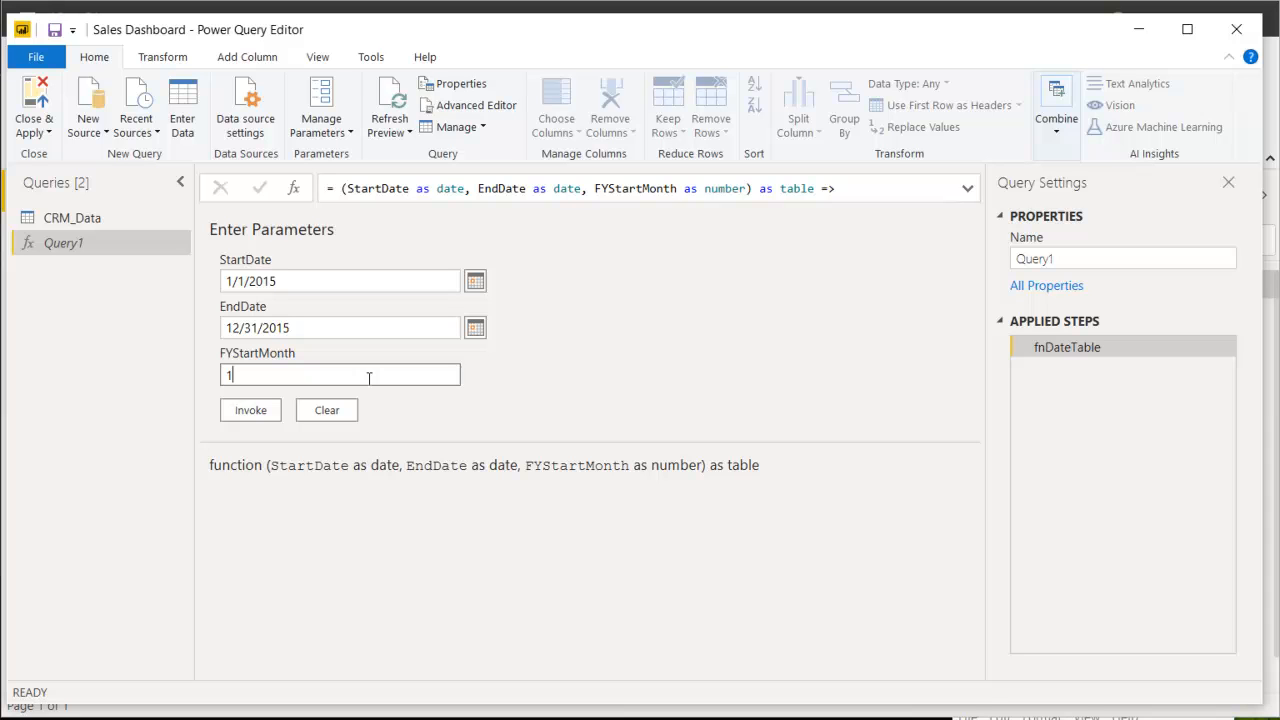
click(253, 412)
click(361, 314)
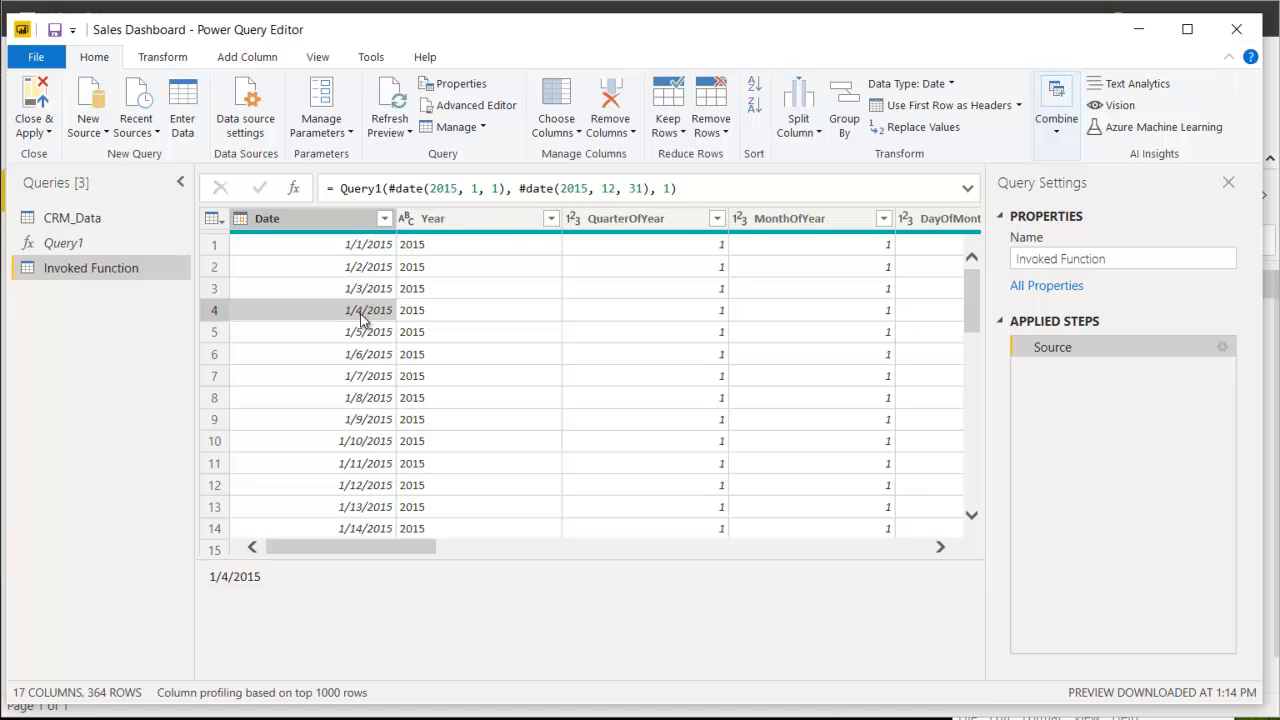
Rename the Invoked Function query as Calendar.
drag(1160, 260, 1006, 257)
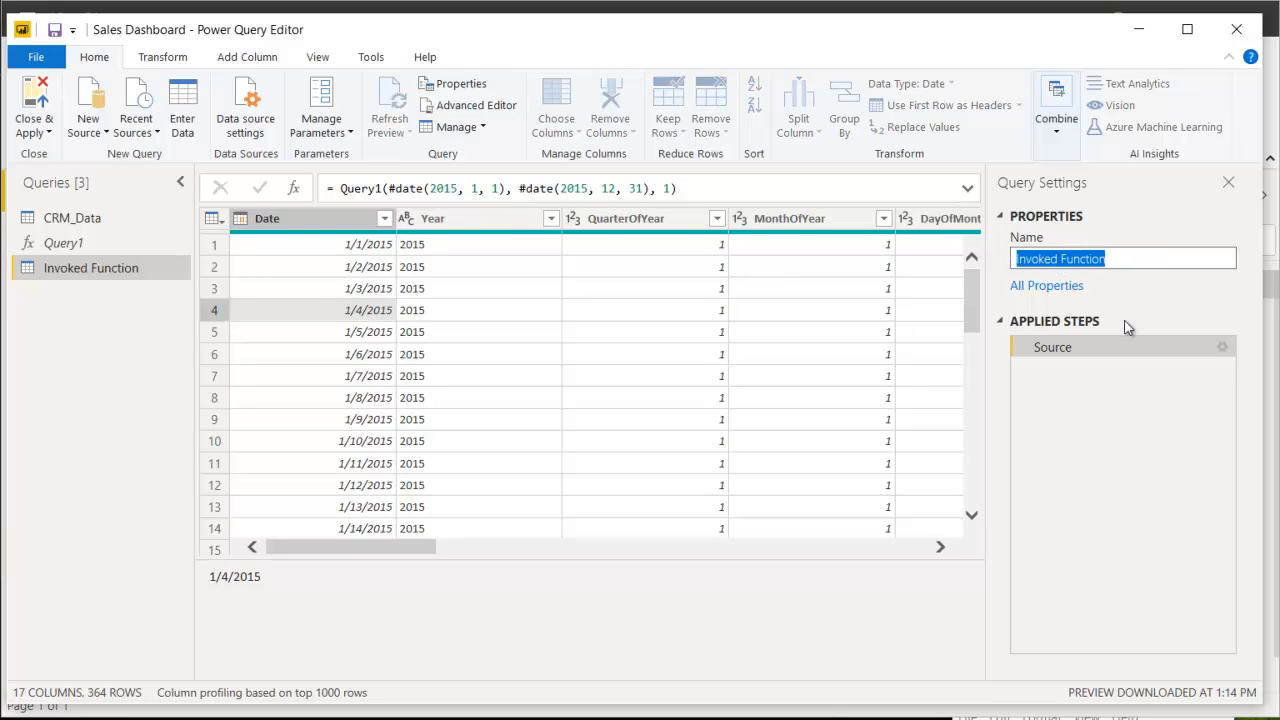
text(Calendar)
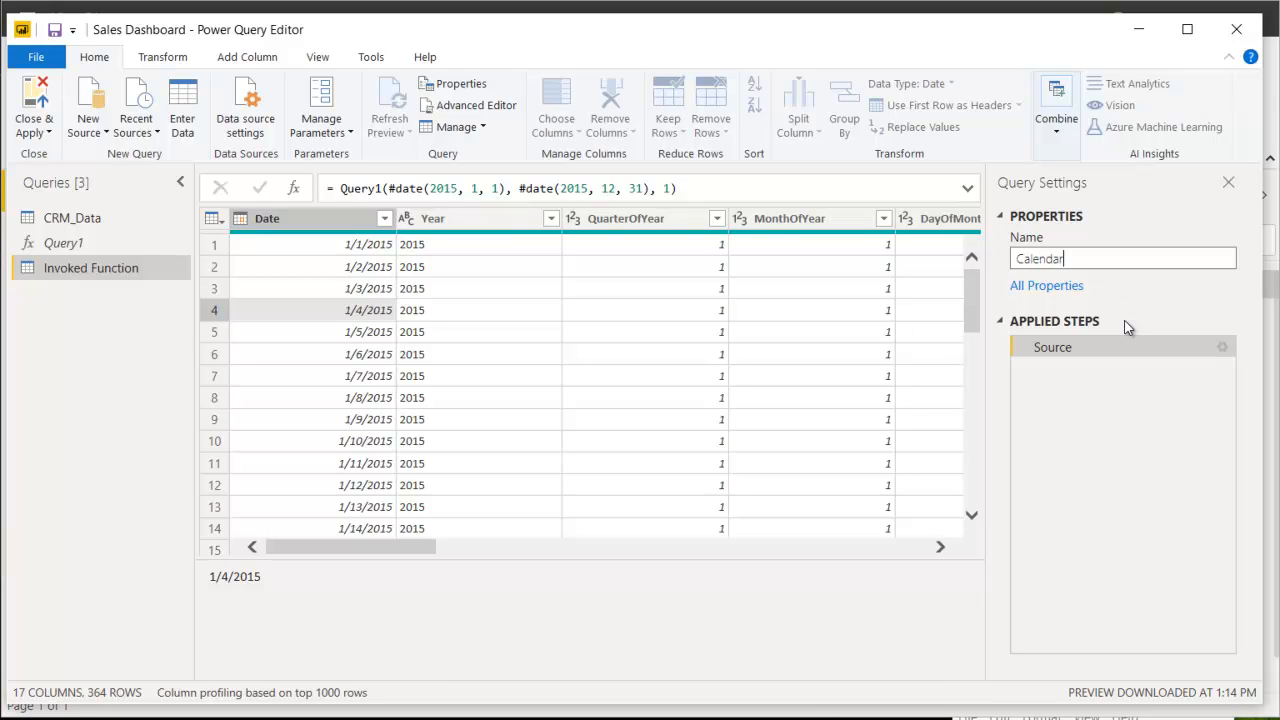
key(Return)
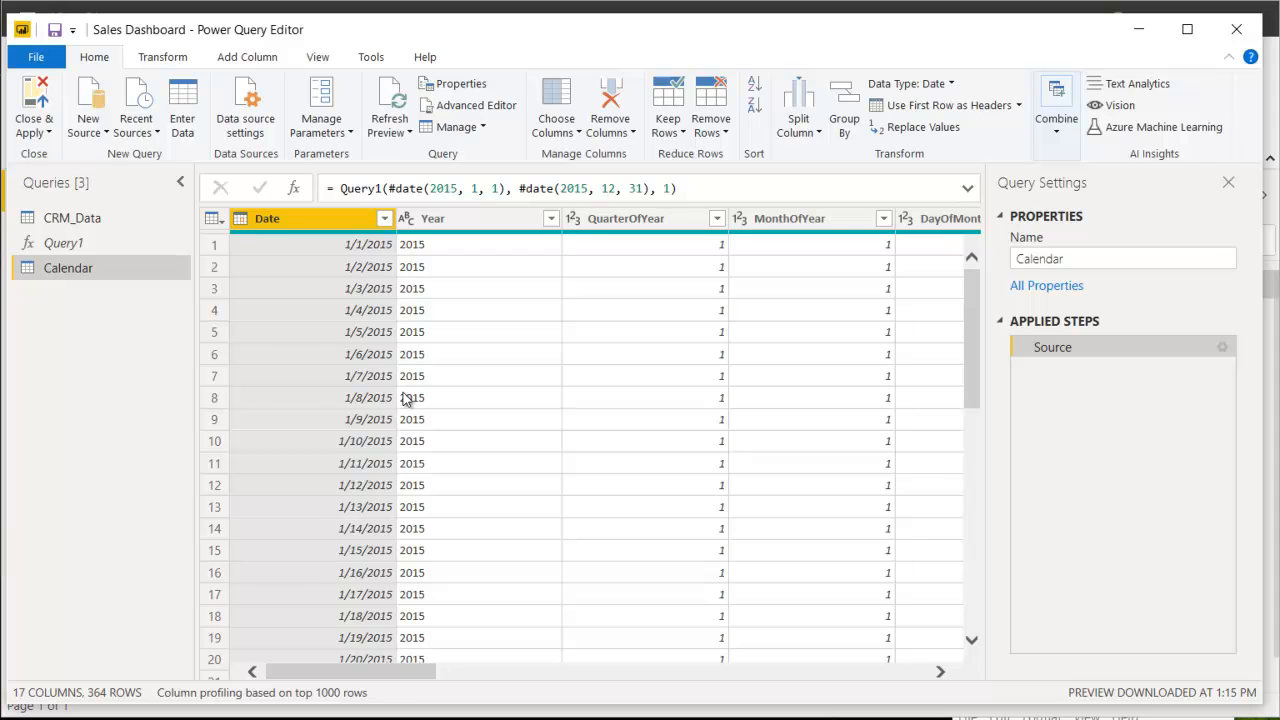
Examine the values in the Calendar table's Date, QuarterOfYear and MonthOfYear columns without applying any filter.
click(350, 262)
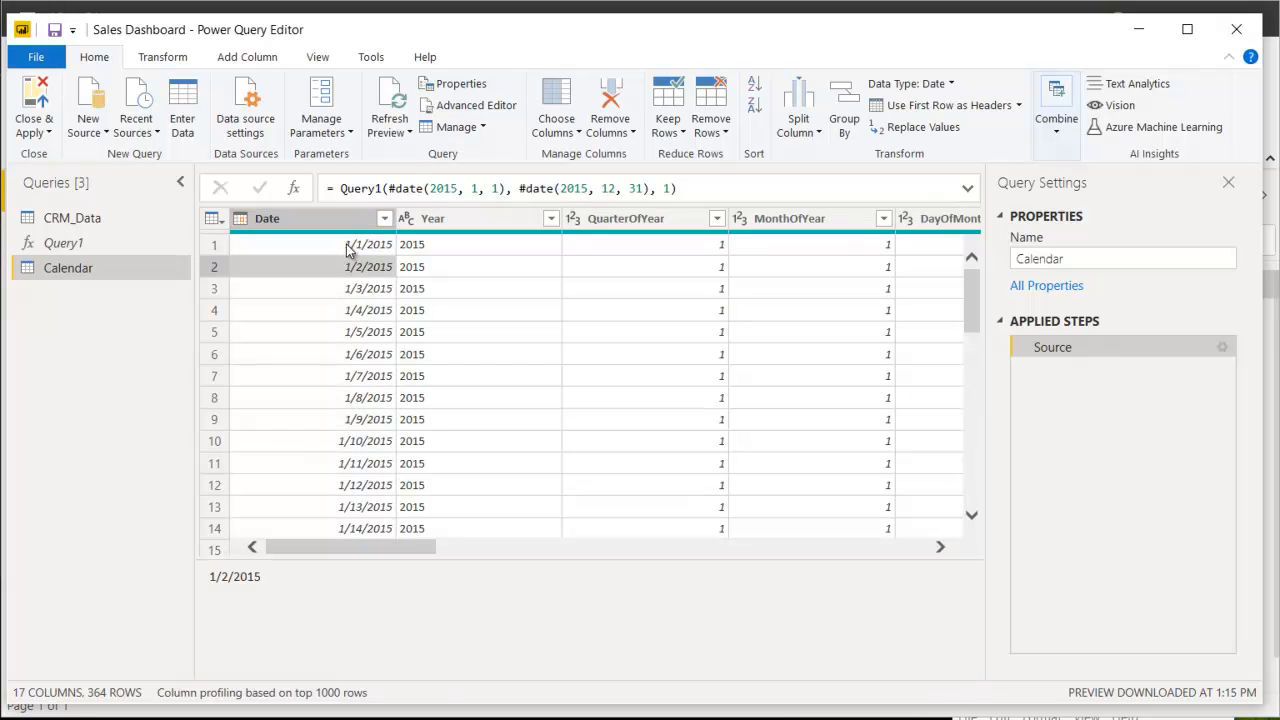
click(384, 220)
drag(375, 470, 367, 615)
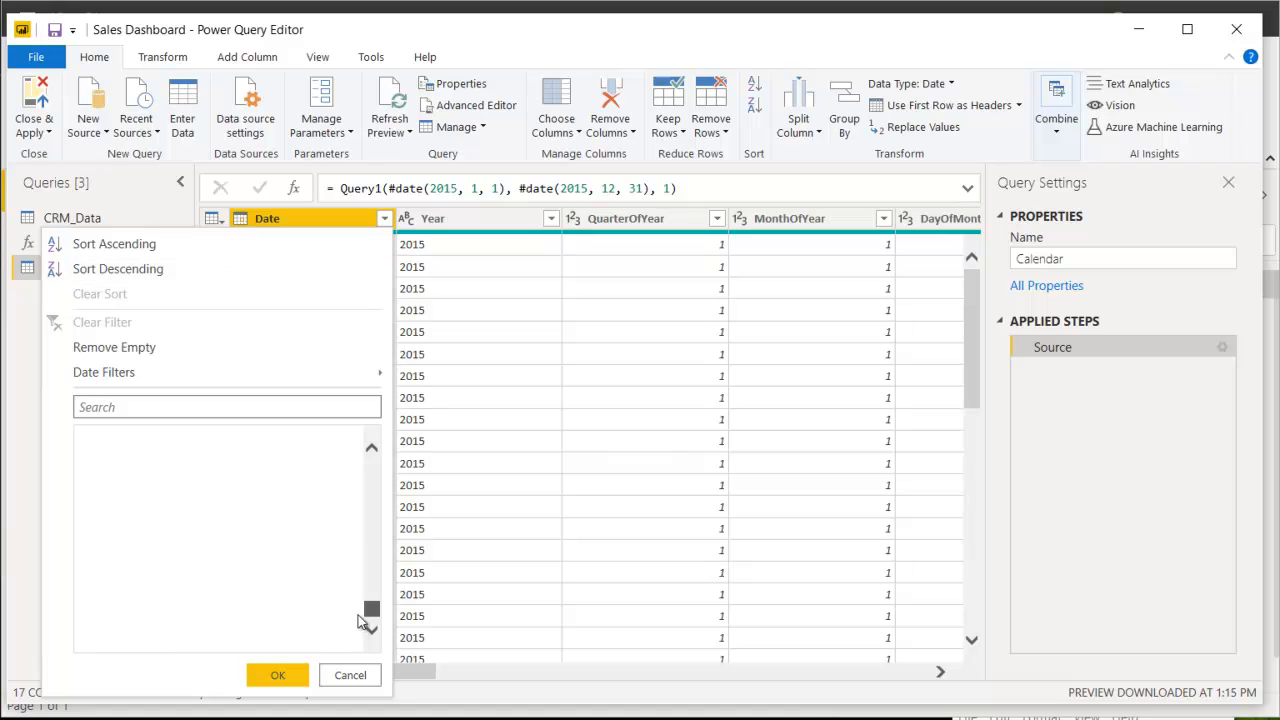
click(350, 677)
click(317, 288)
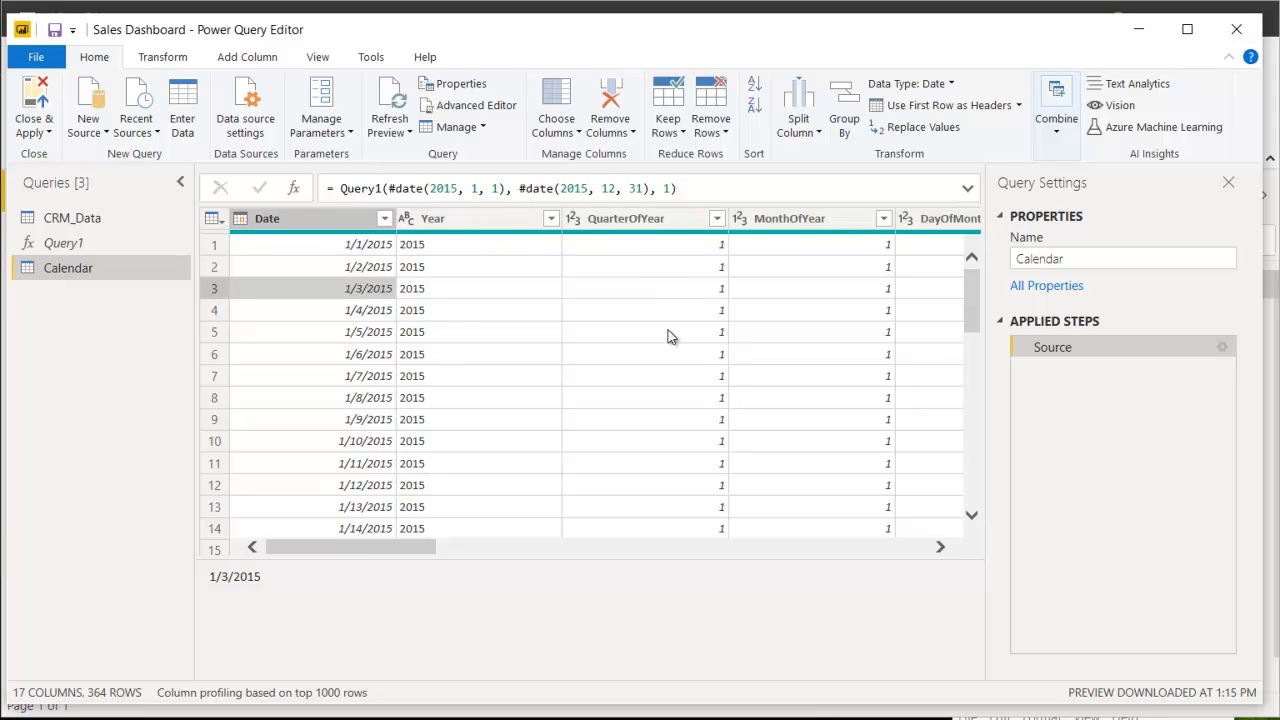
click(717, 219)
click(700, 546)
click(829, 375)
click(883, 219)
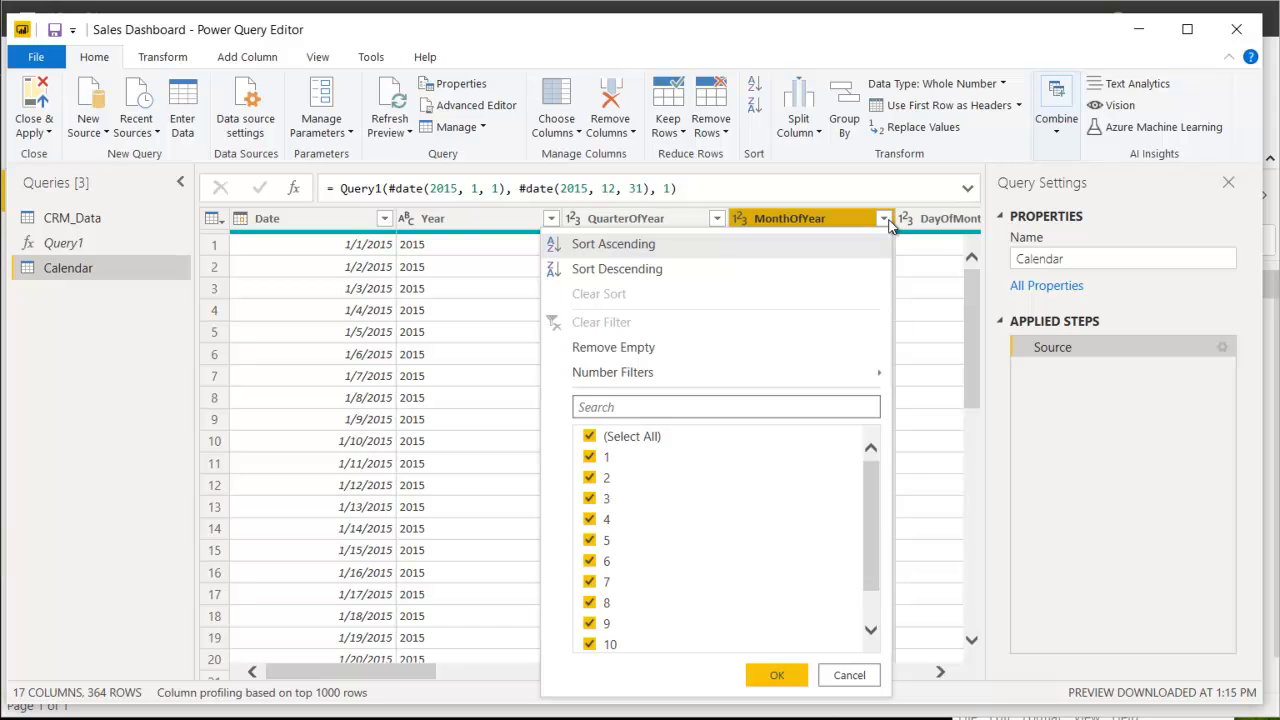
drag(873, 500, 878, 567)
click(849, 675)
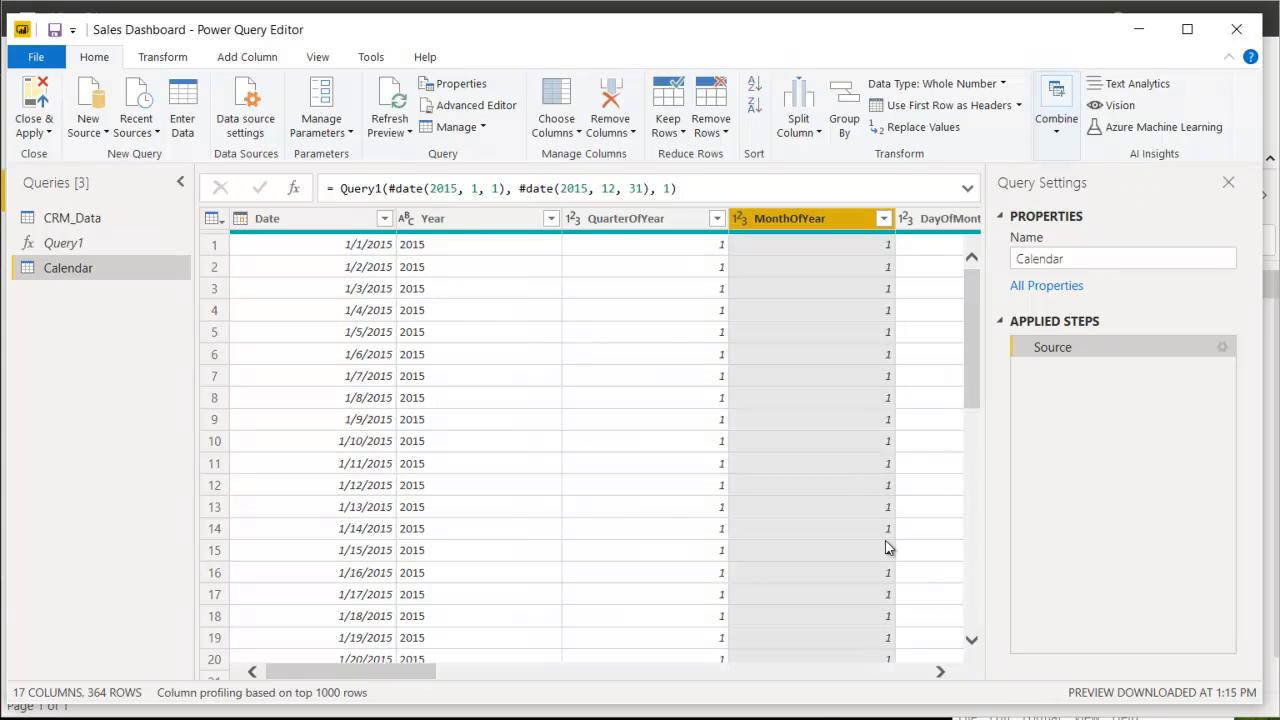
Examine the Calendar table's DayOfMonth, DateInt and MonthName values without applying any filter.
drag(352, 674, 471, 670)
click(546, 219)
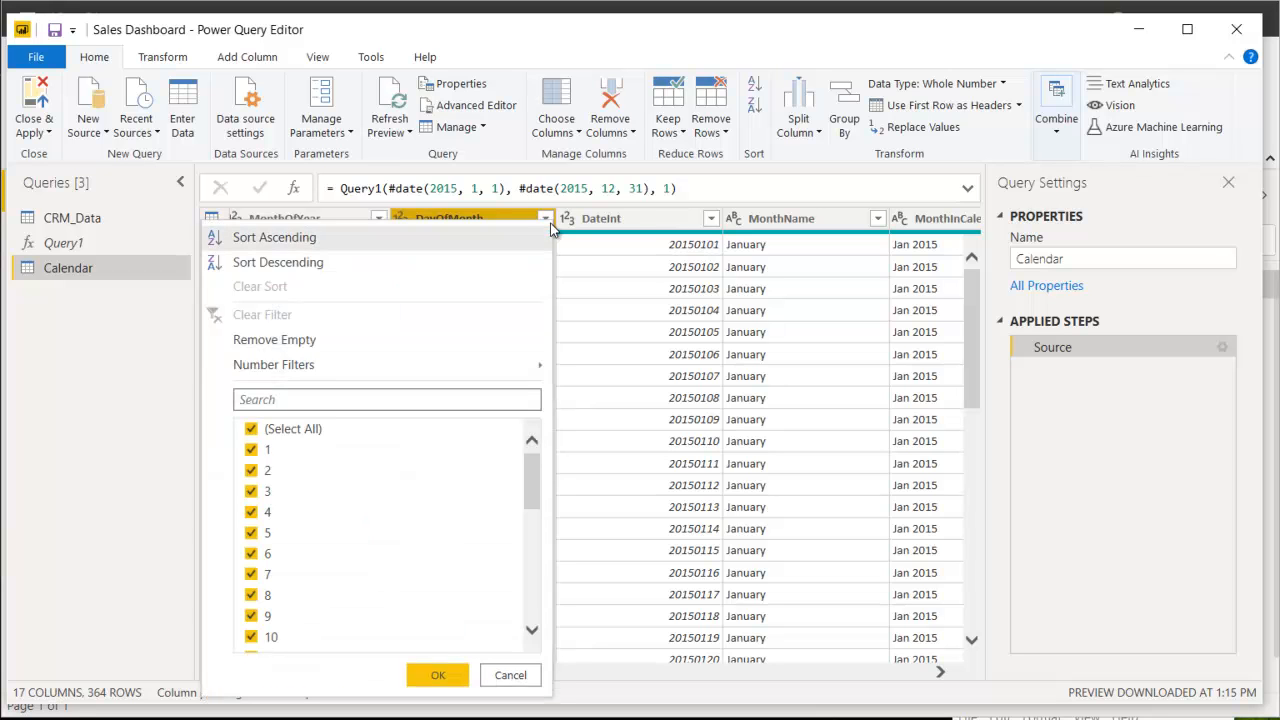
drag(523, 470, 527, 619)
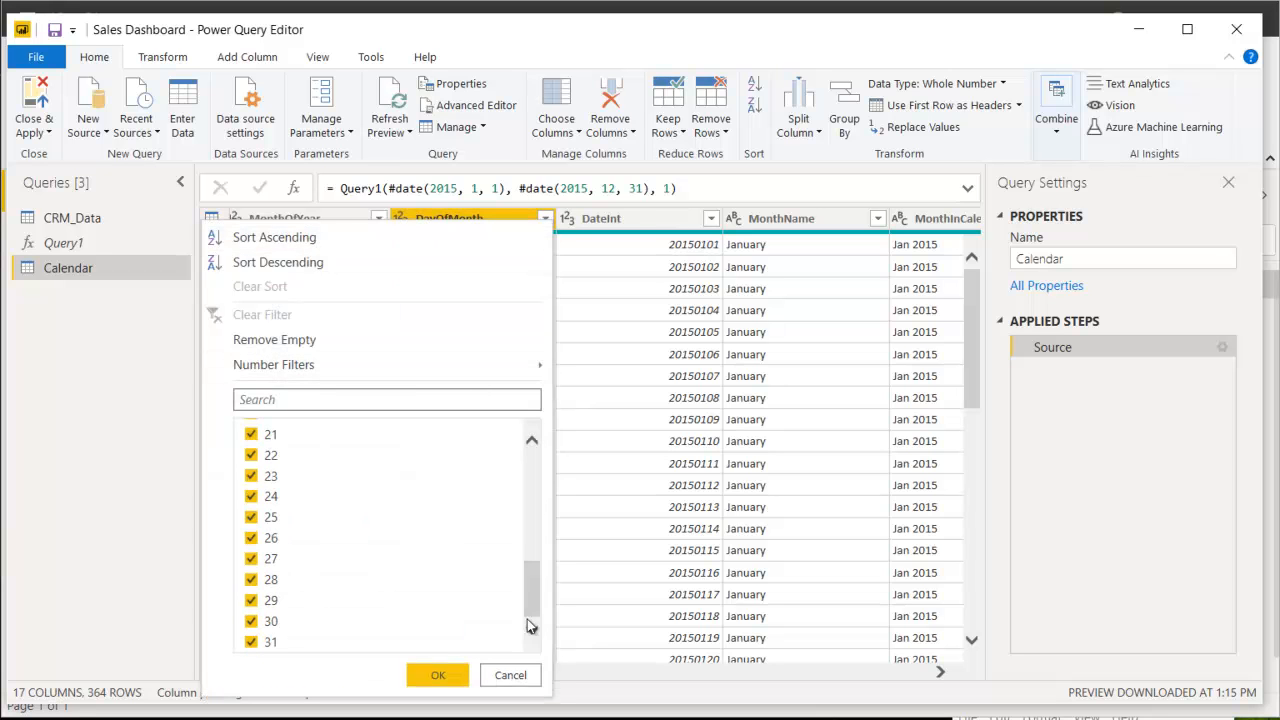
click(511, 676)
click(614, 272)
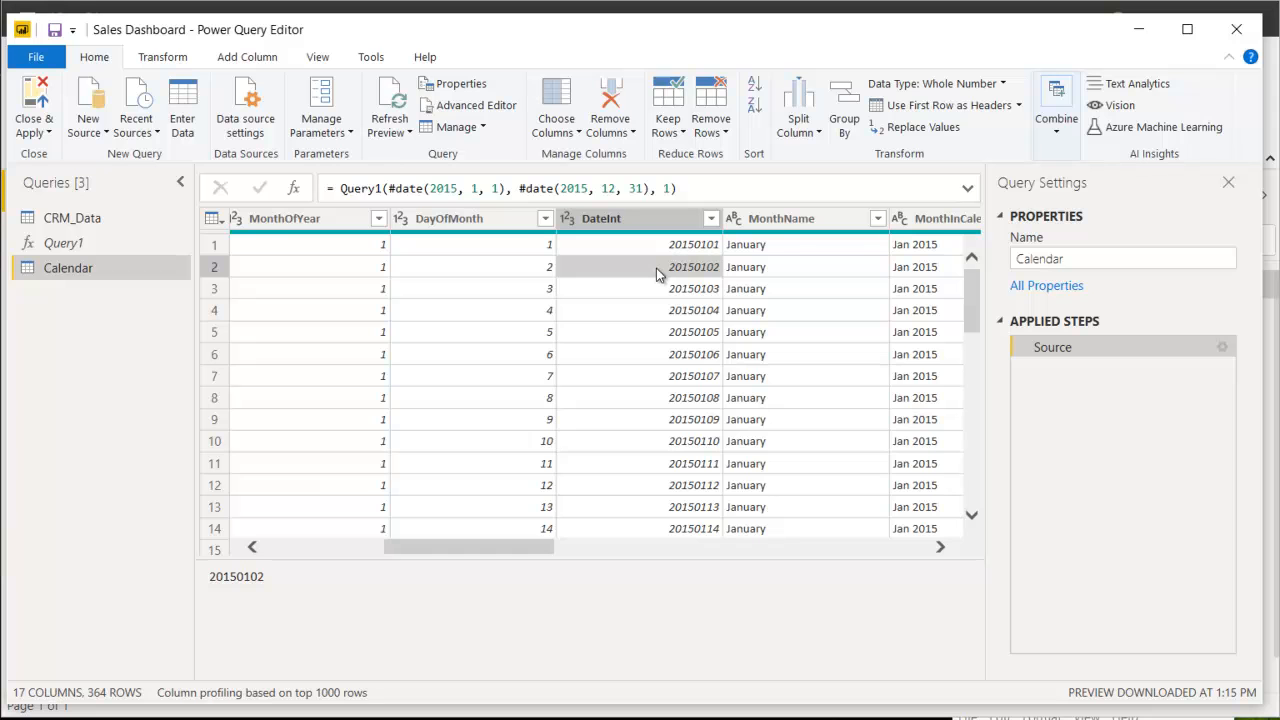
click(878, 218)
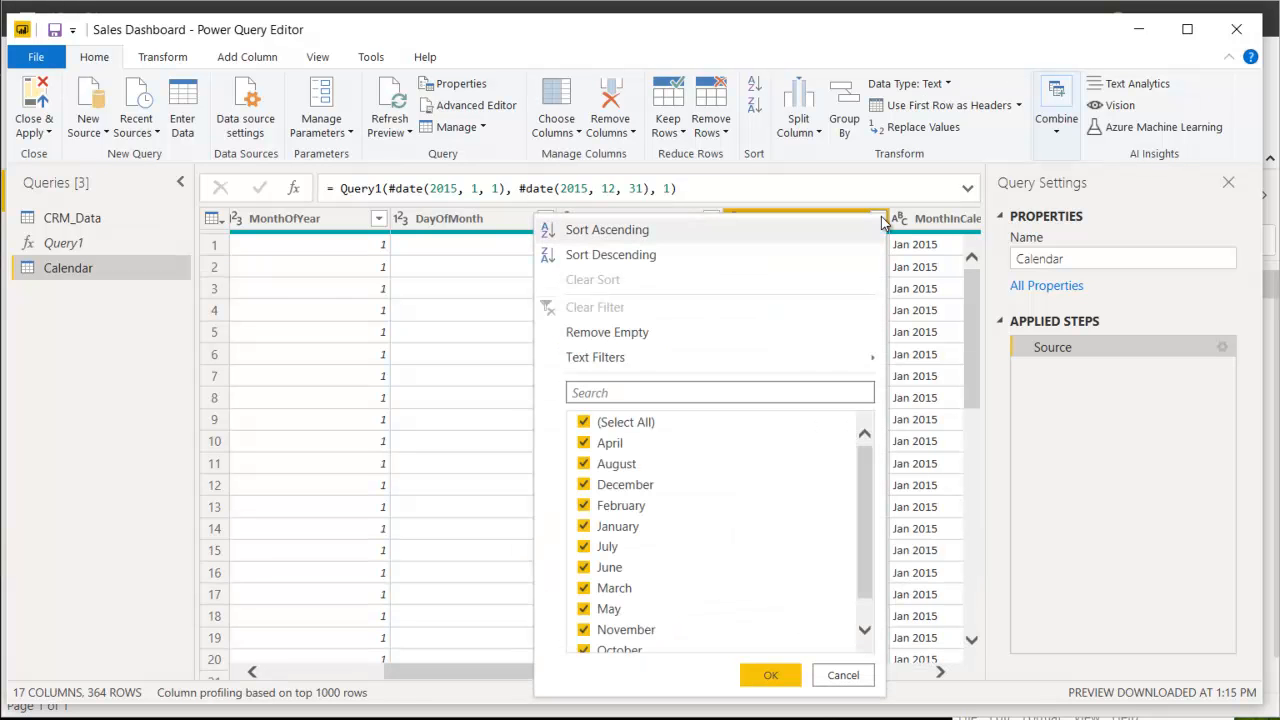
click(905, 310)
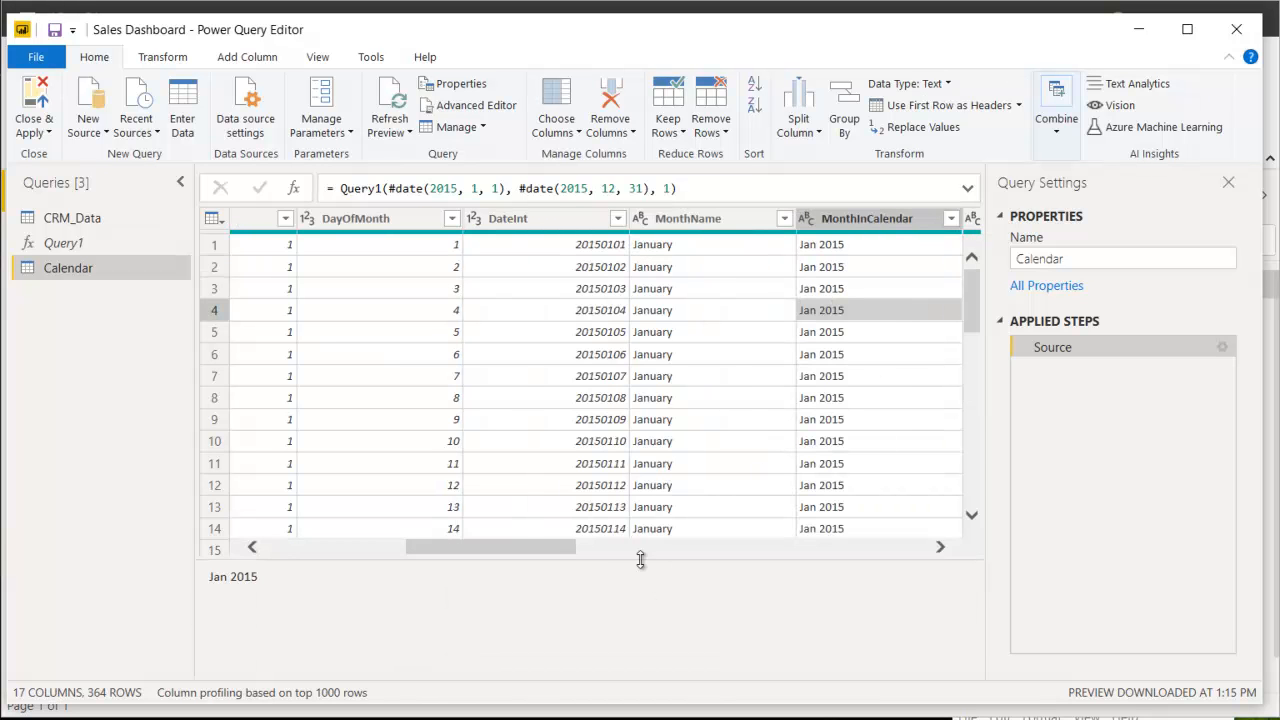
Examine the remaining Calendar columns from MonthInCalendar and QuarterInCalendar through DayInWeek and WeekEnding to ShortYear and FY.
drag(510, 543, 597, 545)
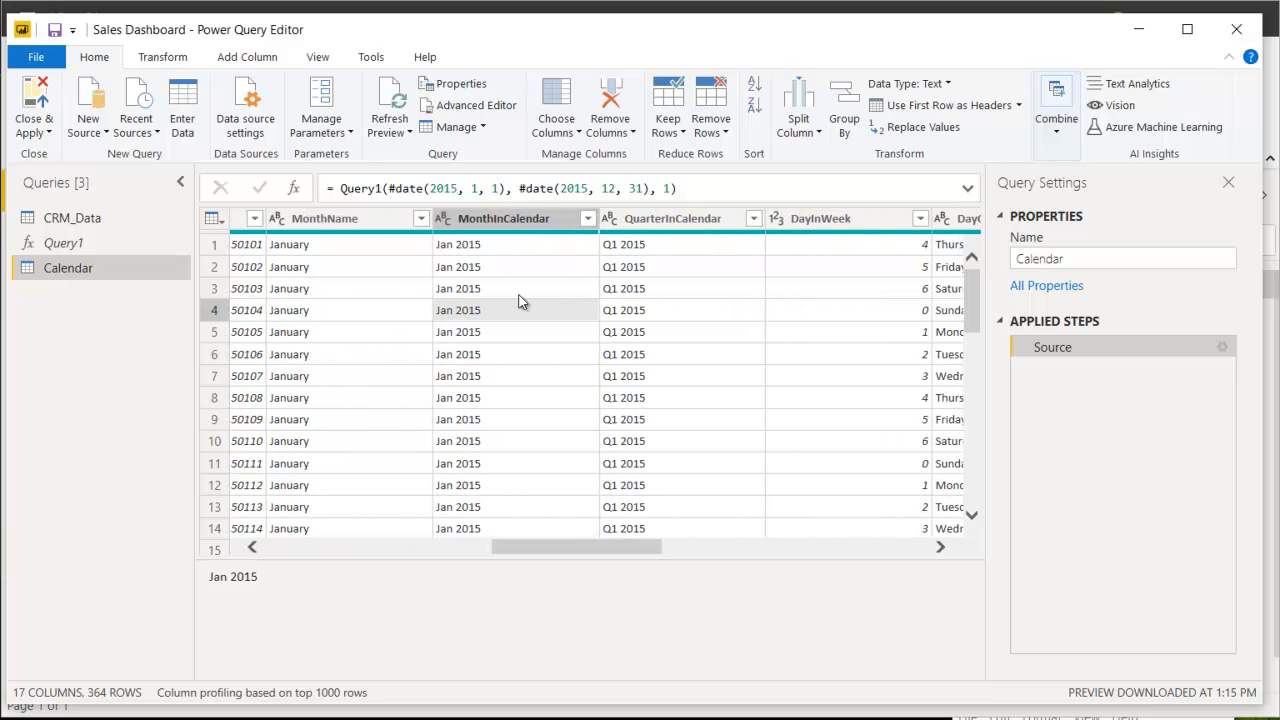
click(442, 250)
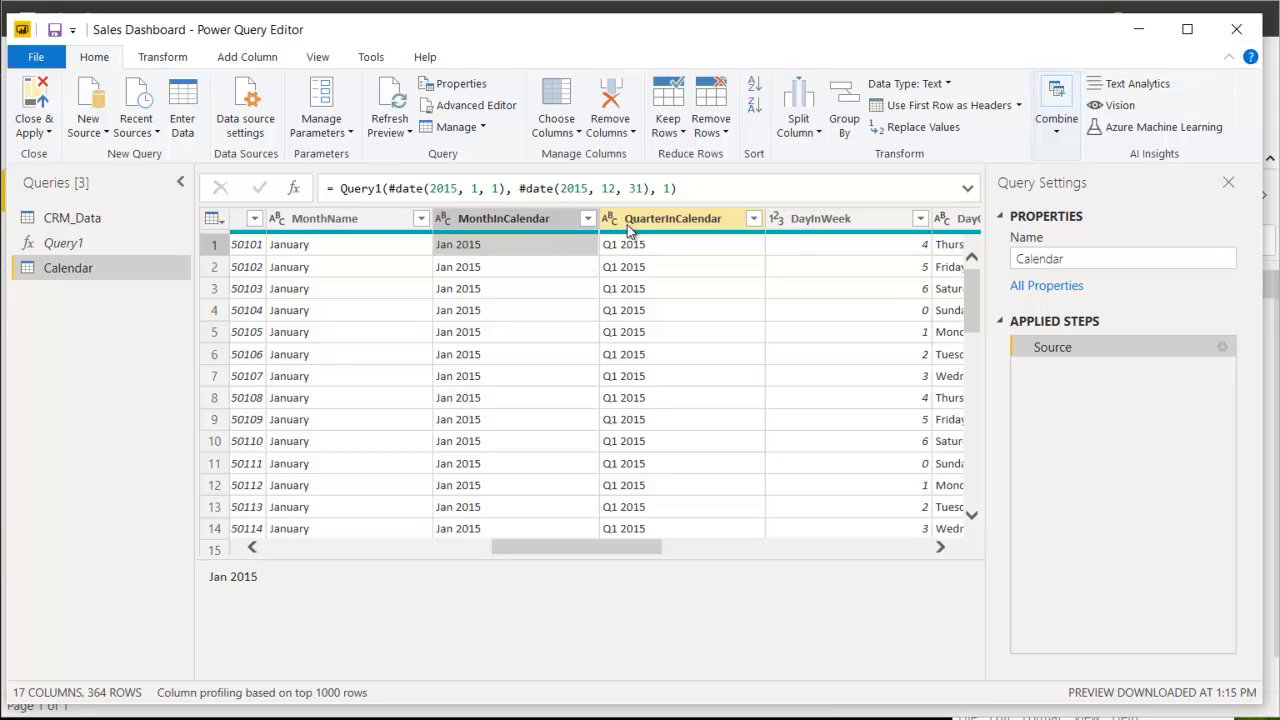
drag(629, 551, 711, 551)
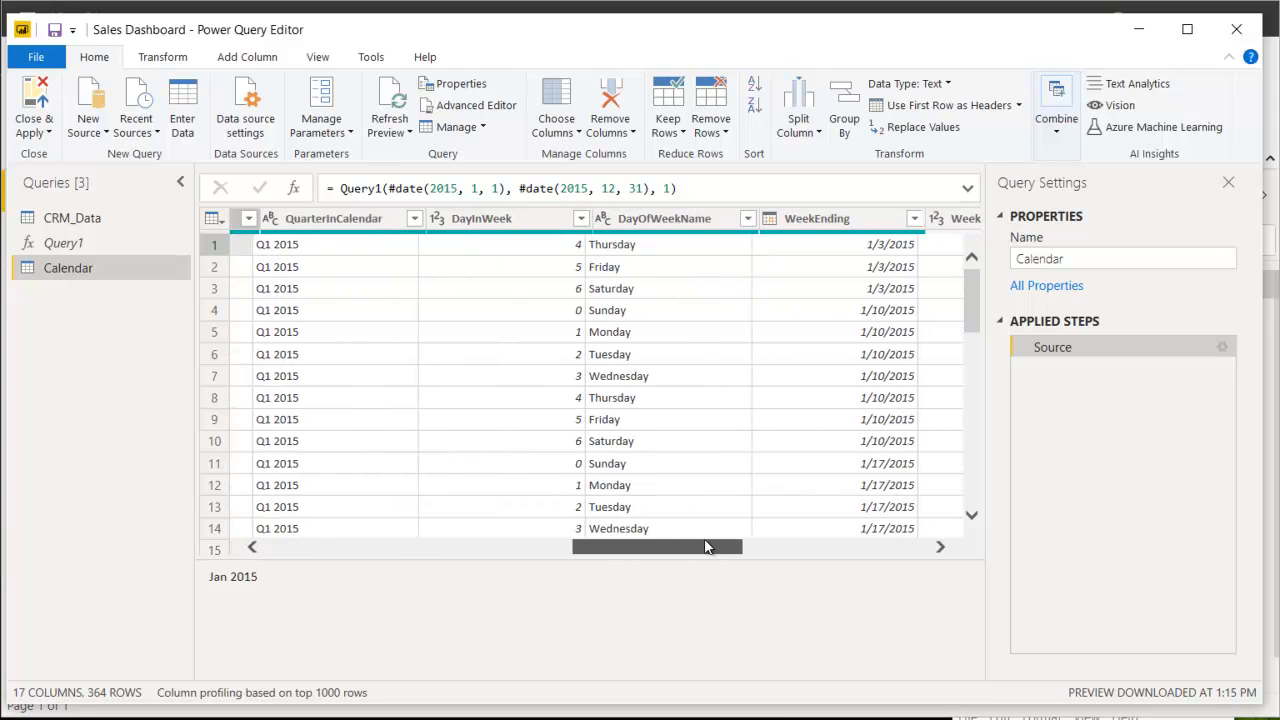
click(548, 243)
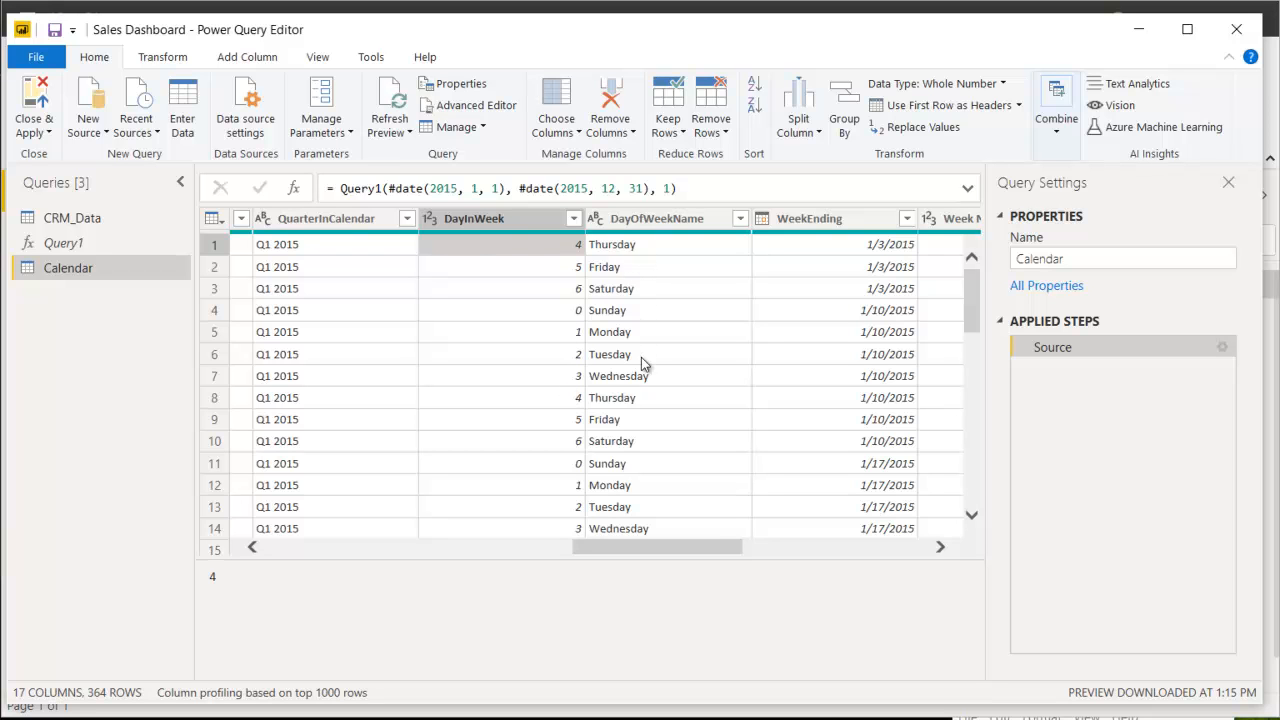
drag(700, 550, 786, 552)
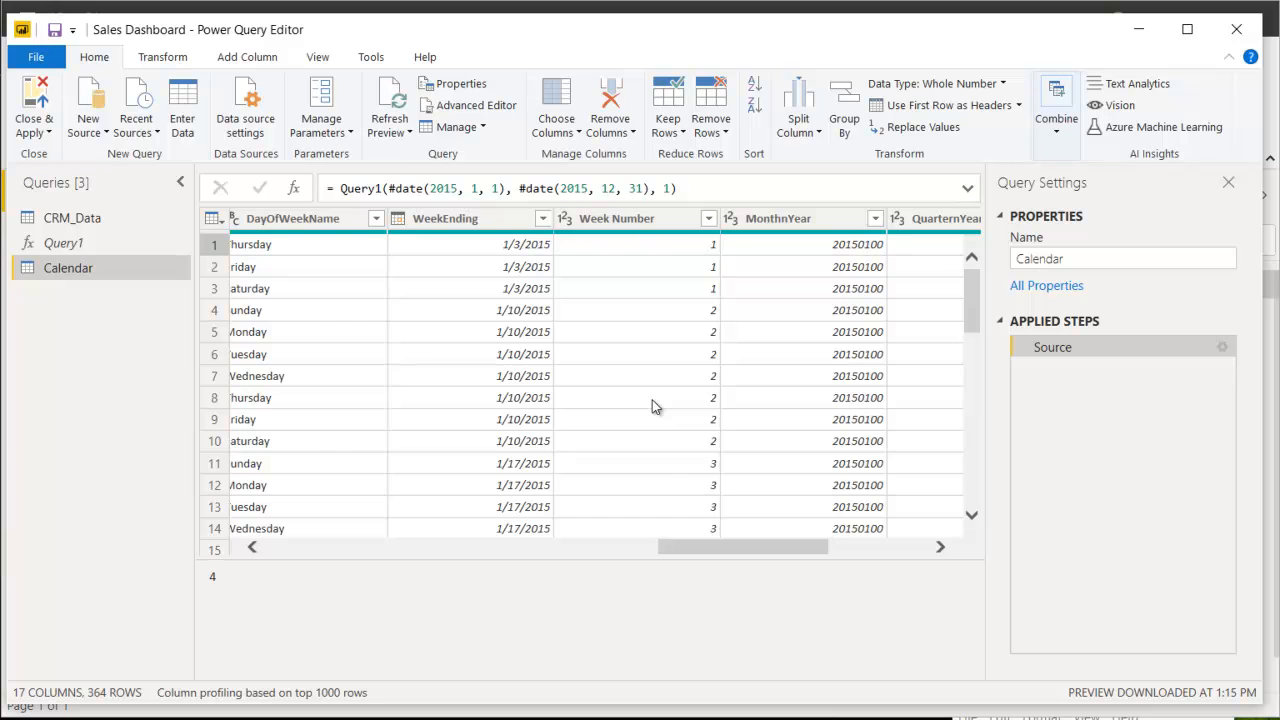
drag(715, 546, 792, 553)
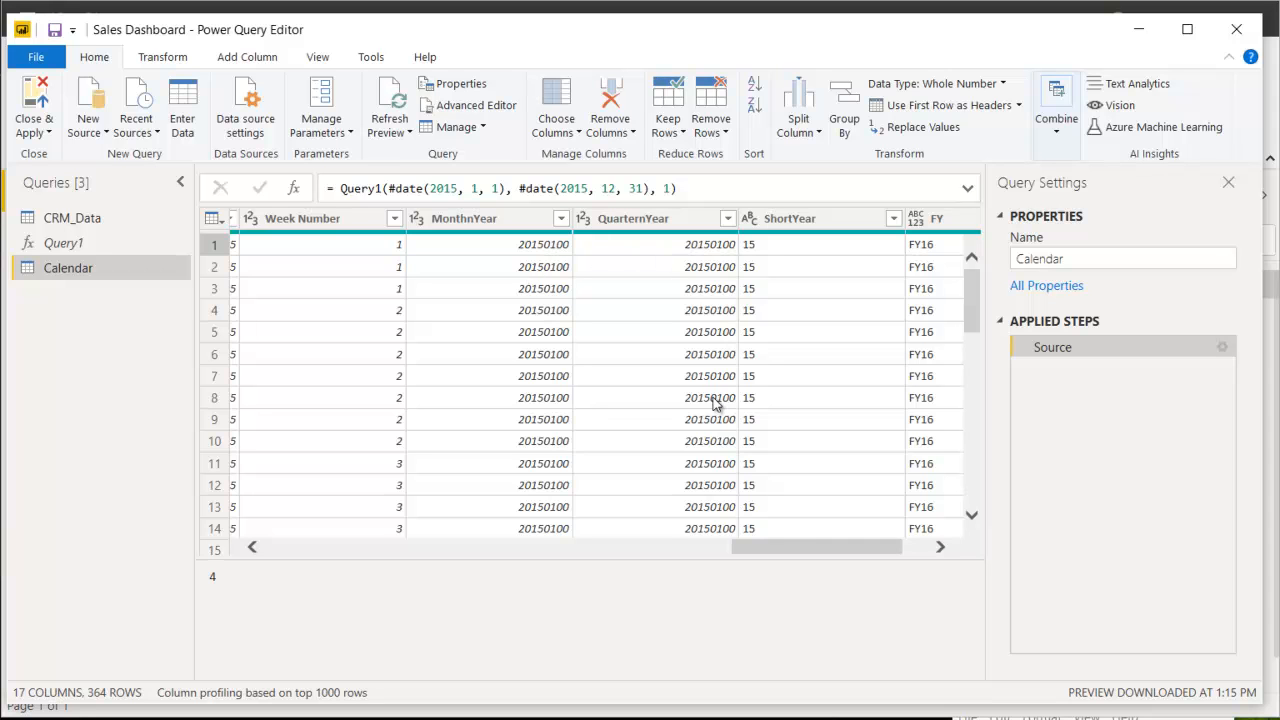
drag(789, 547, 848, 559)
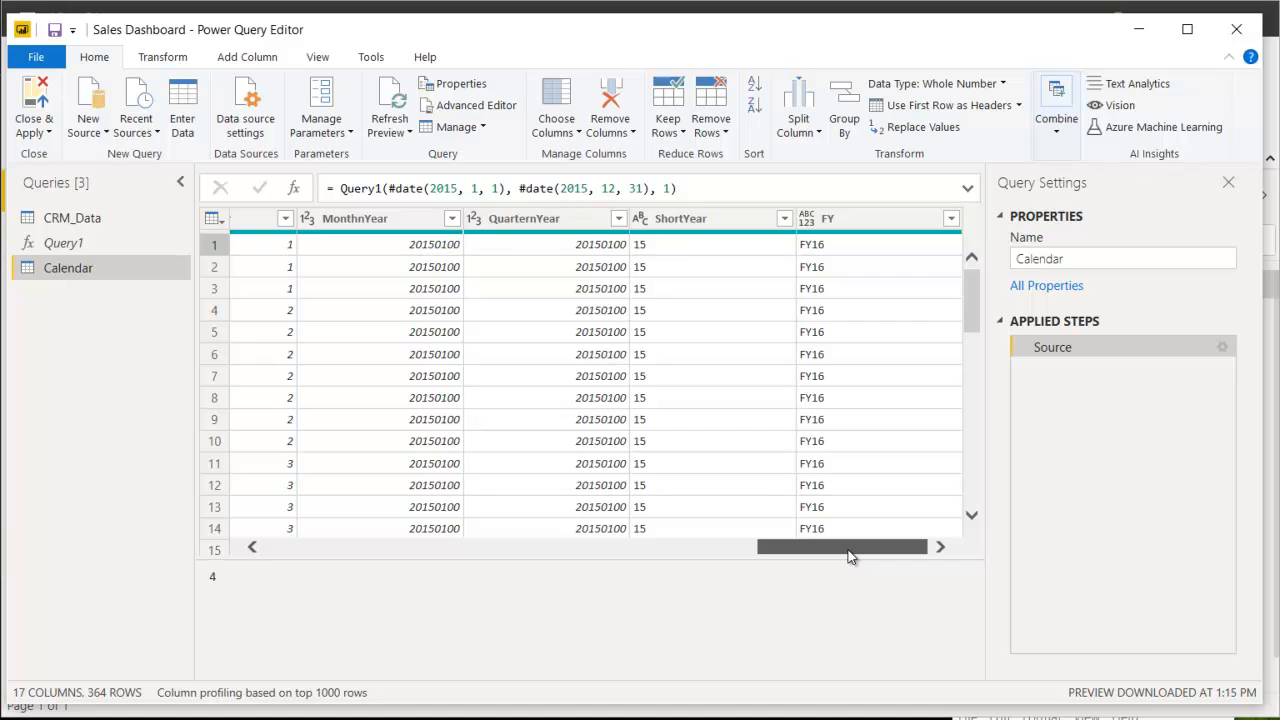
click(709, 338)
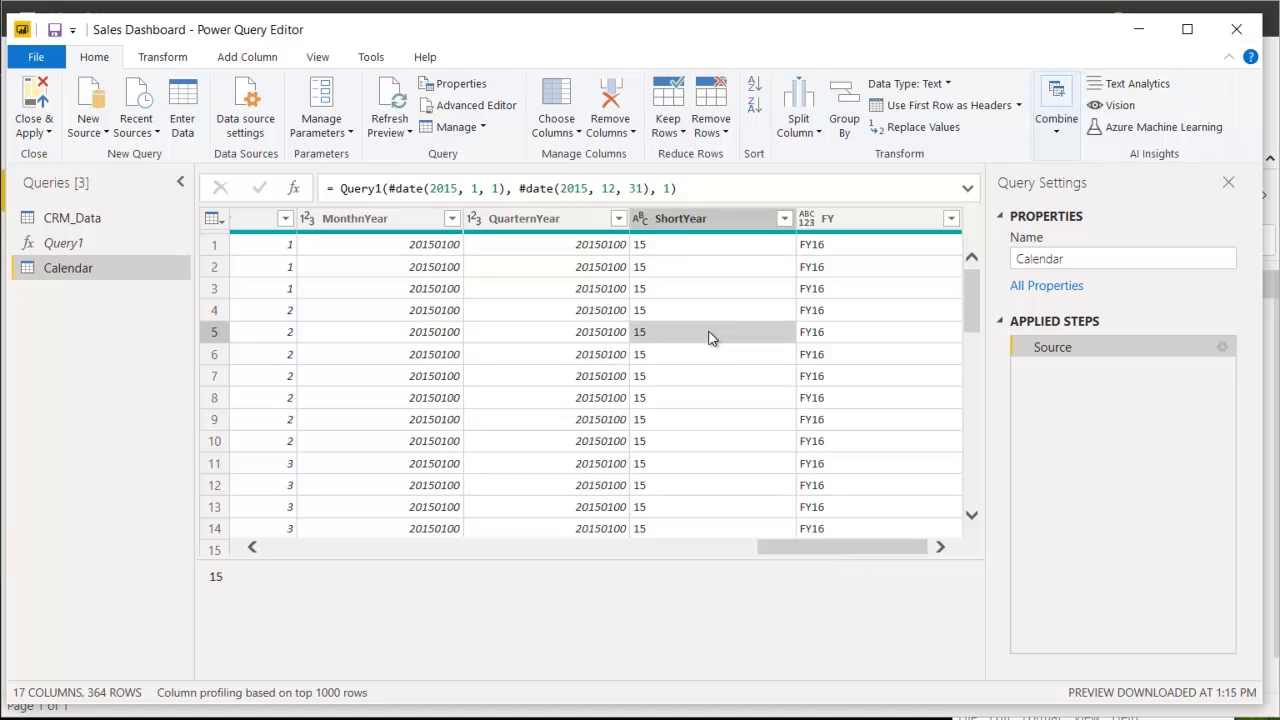
click(548, 222)
right_click(546, 220)
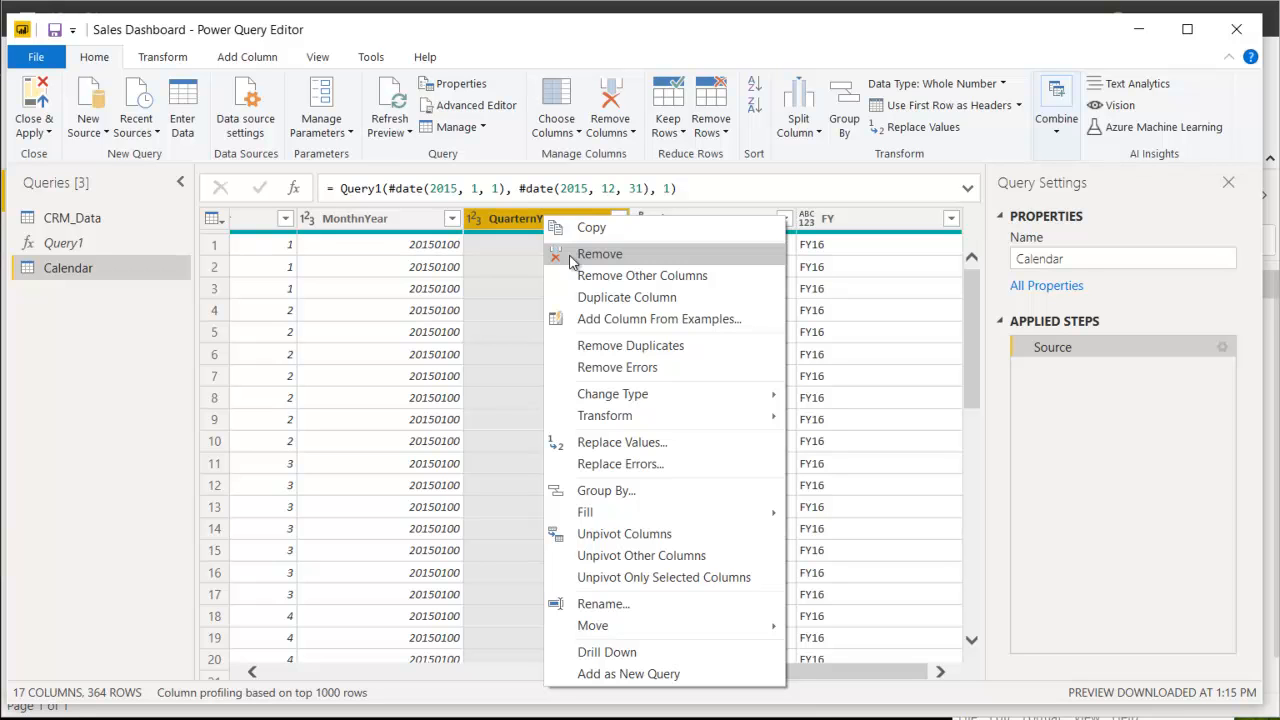
click(499, 291)
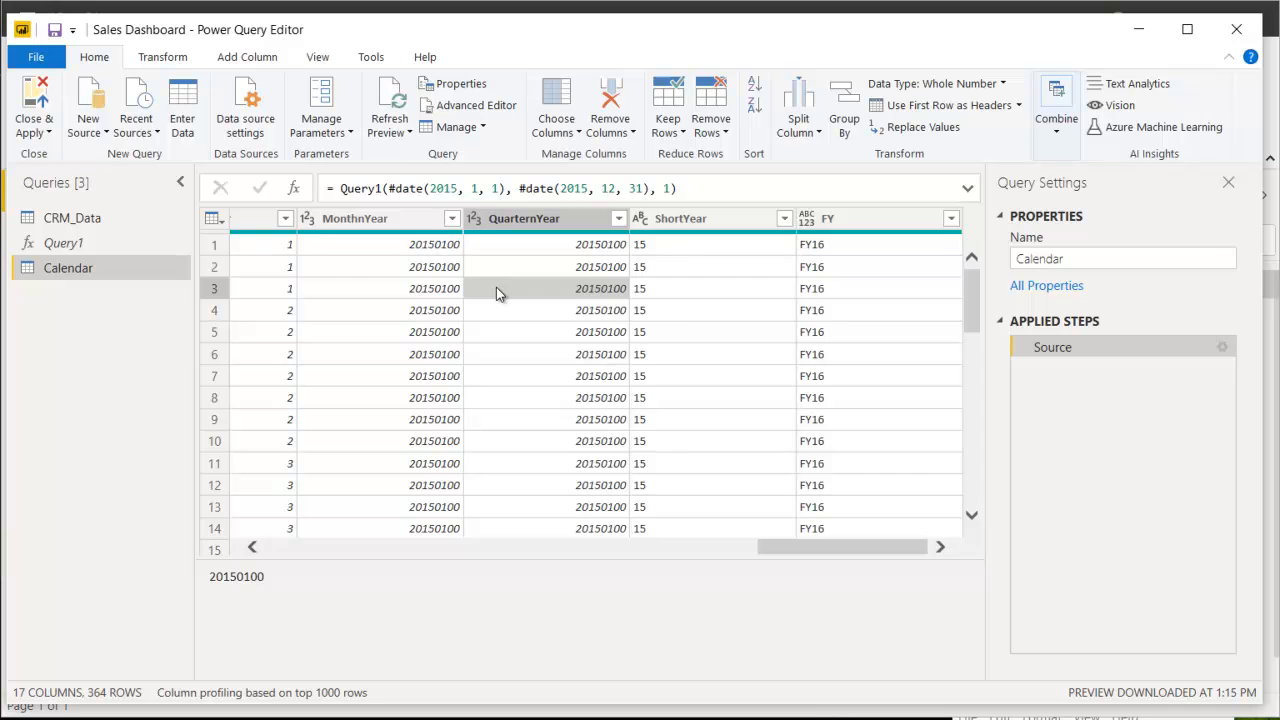
Close the Power Query Editor, applying the Calendar query to the Sales Dashboard, and collapse the CRM_Data field list.
drag(797, 549, 300, 563)
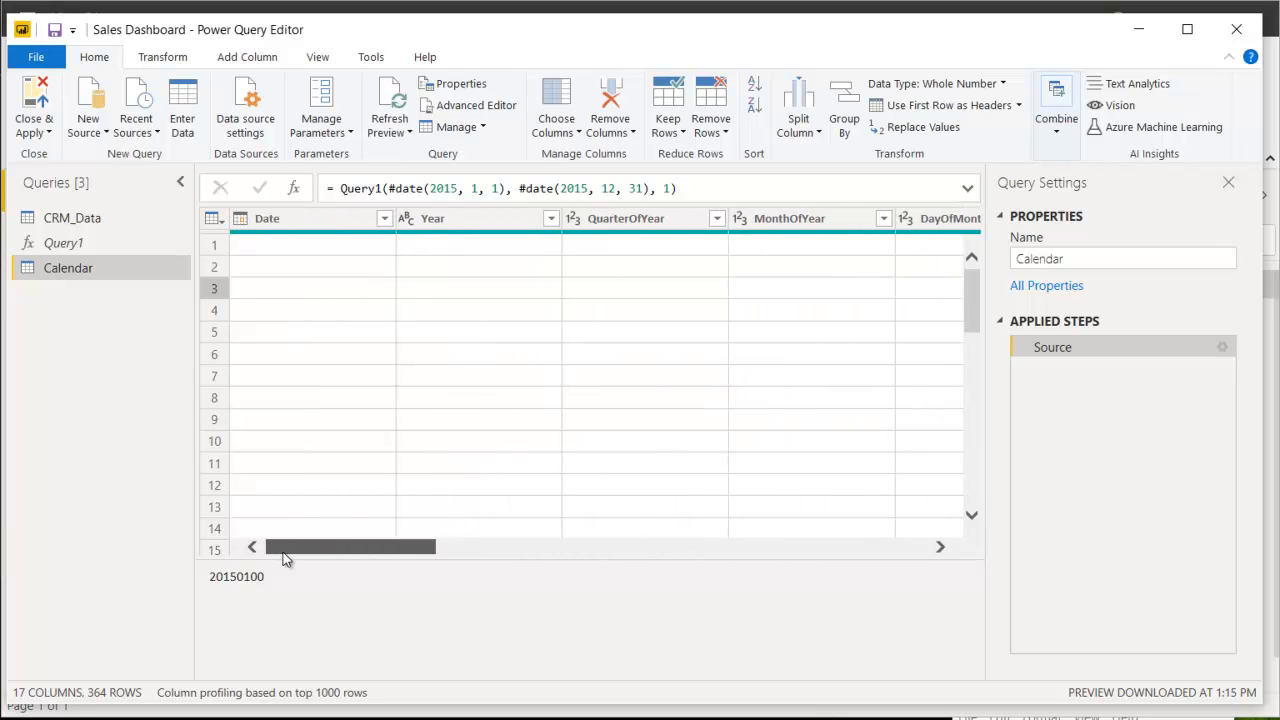
click(425, 376)
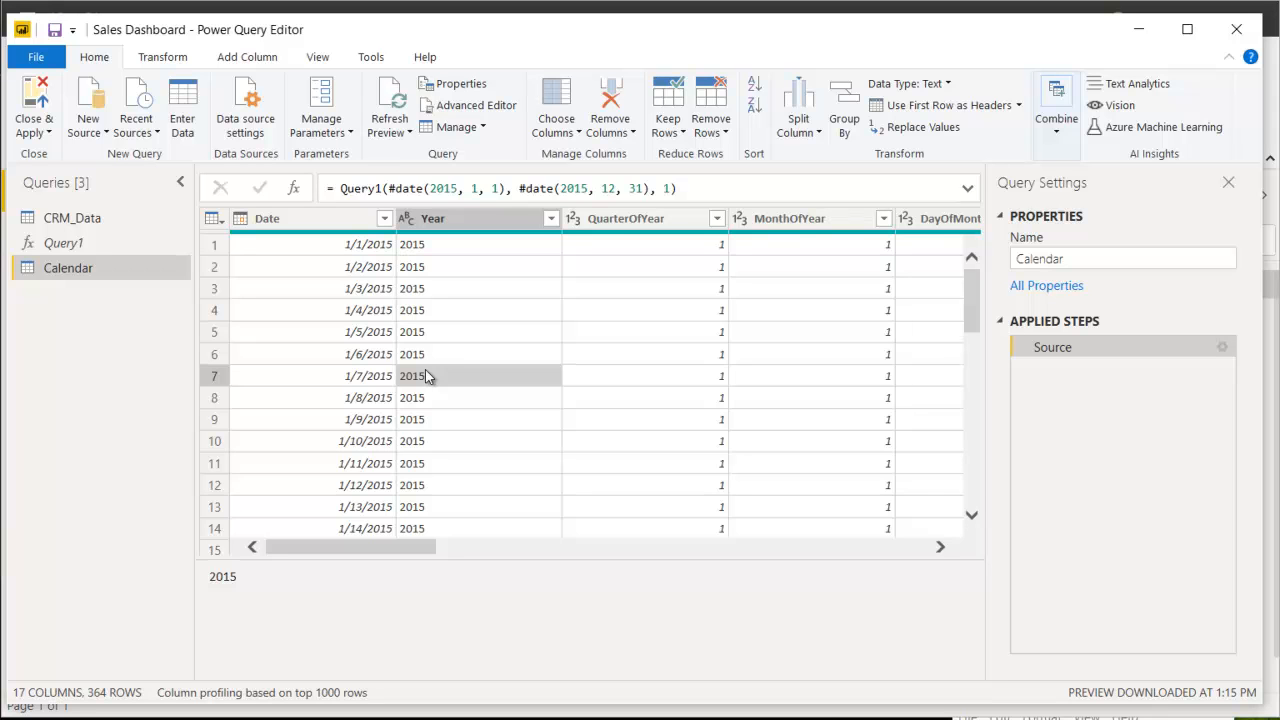
click(38, 95)
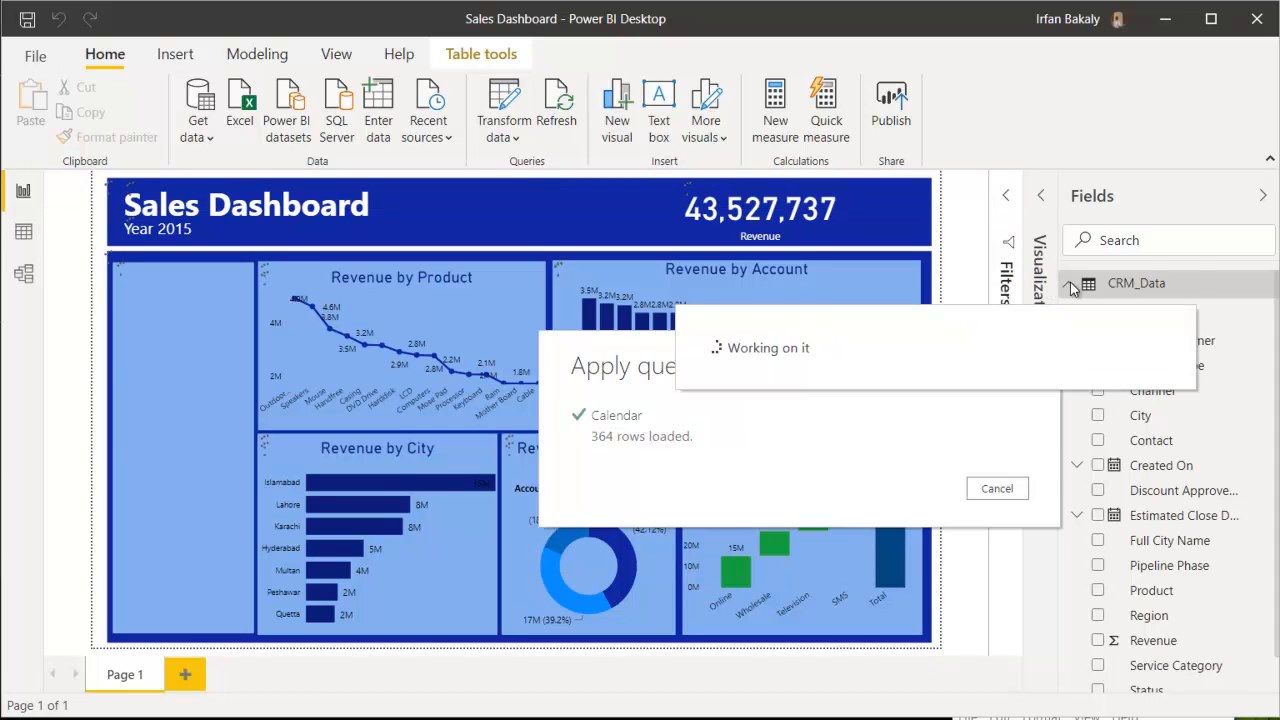
click(1068, 311)
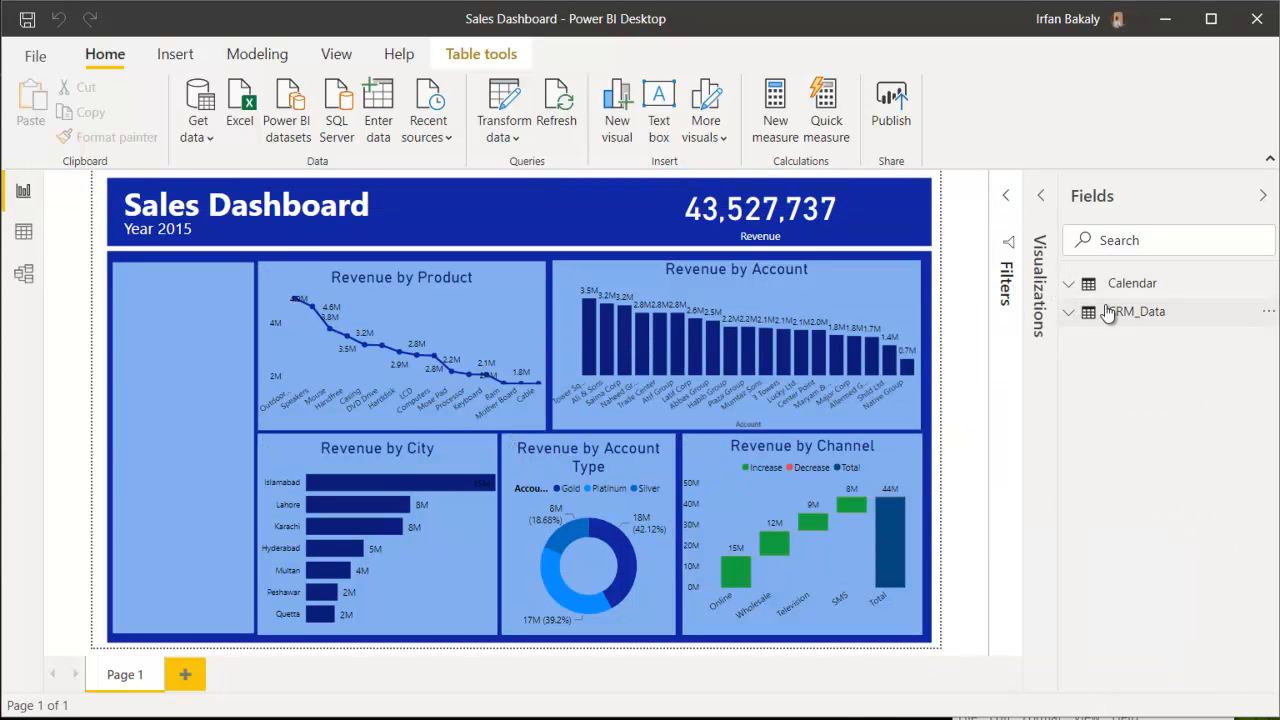
Display the Calendar table's data with its fields expanded and select the Date column.
click(24, 232)
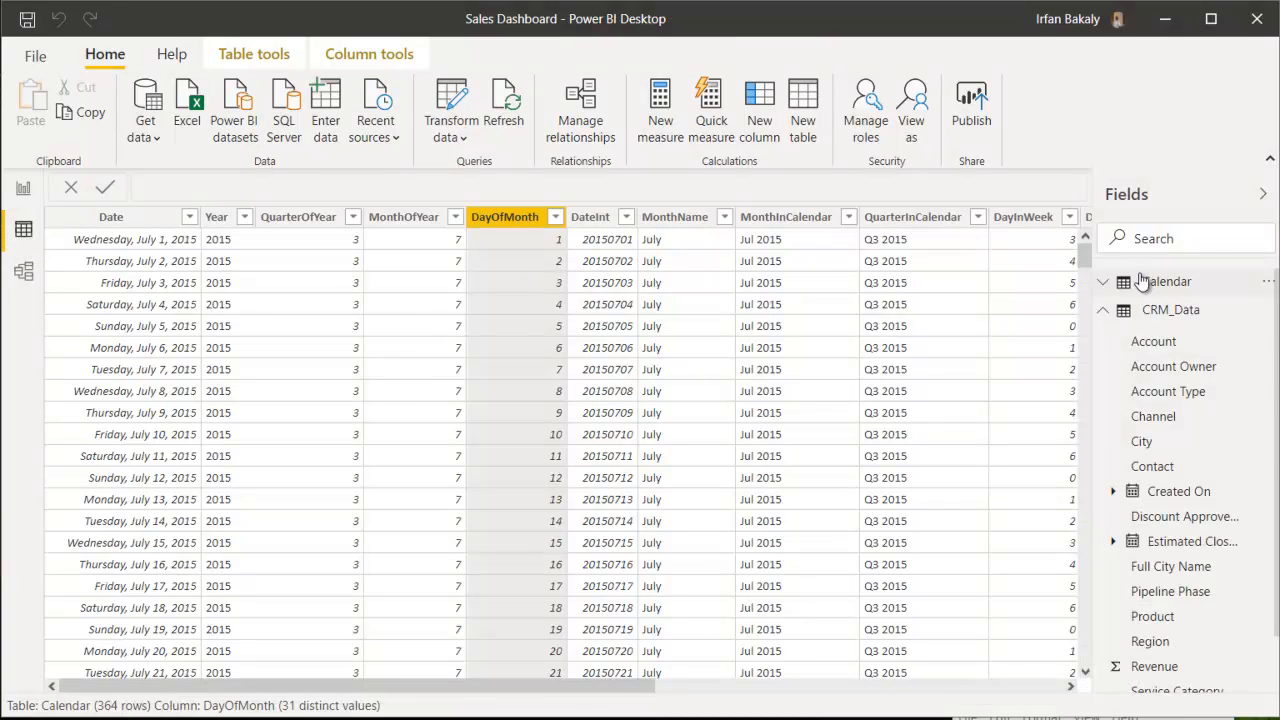
click(1144, 281)
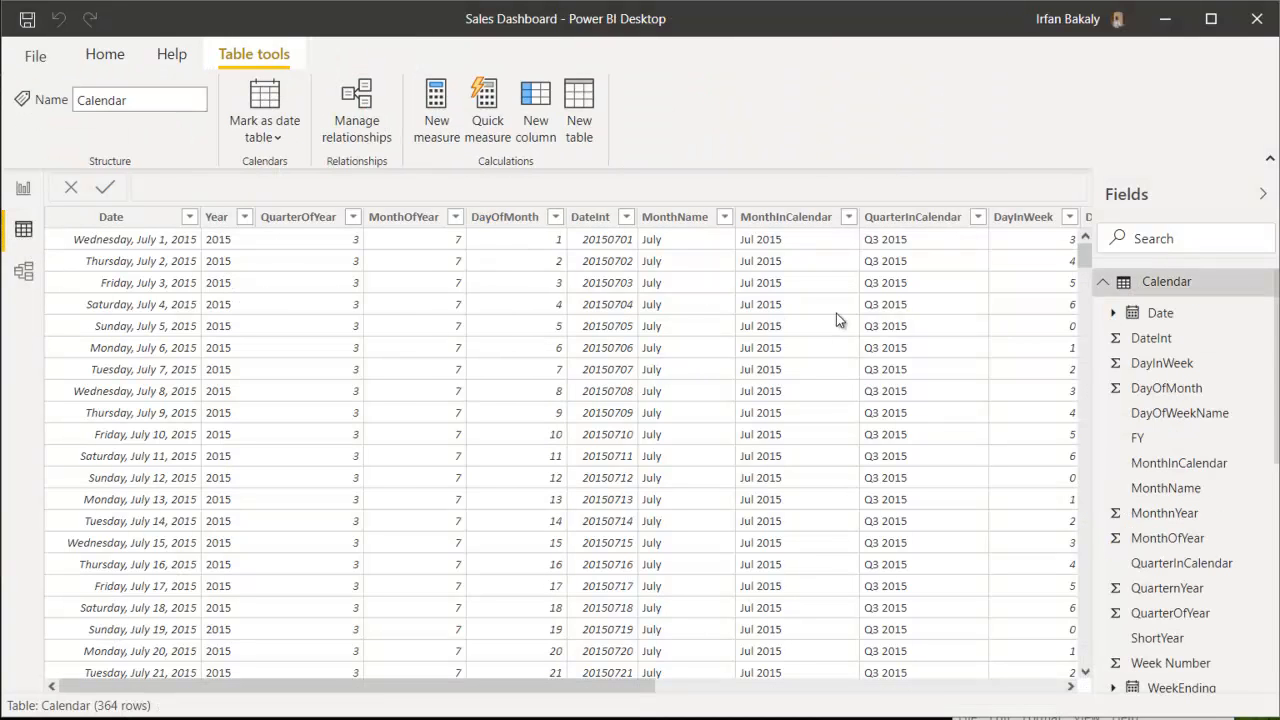
click(1160, 314)
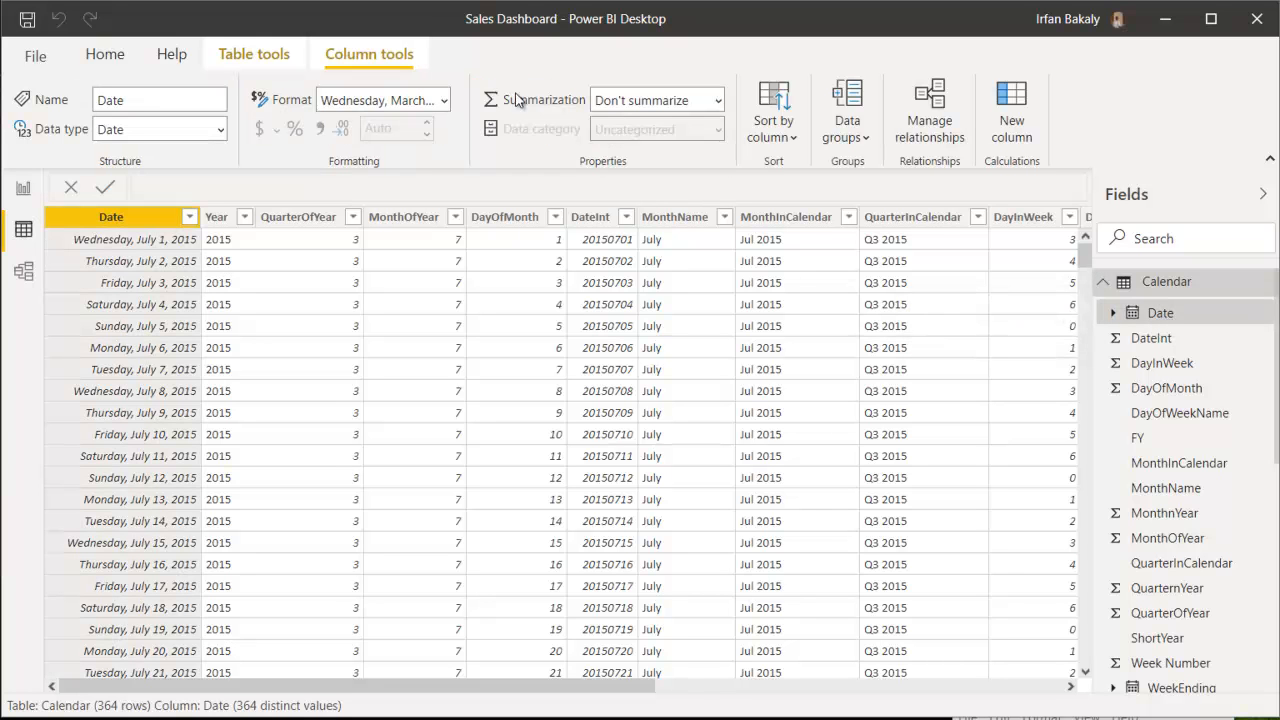
Mark the Calendar table as a date table using Date as its date column.
click(251, 54)
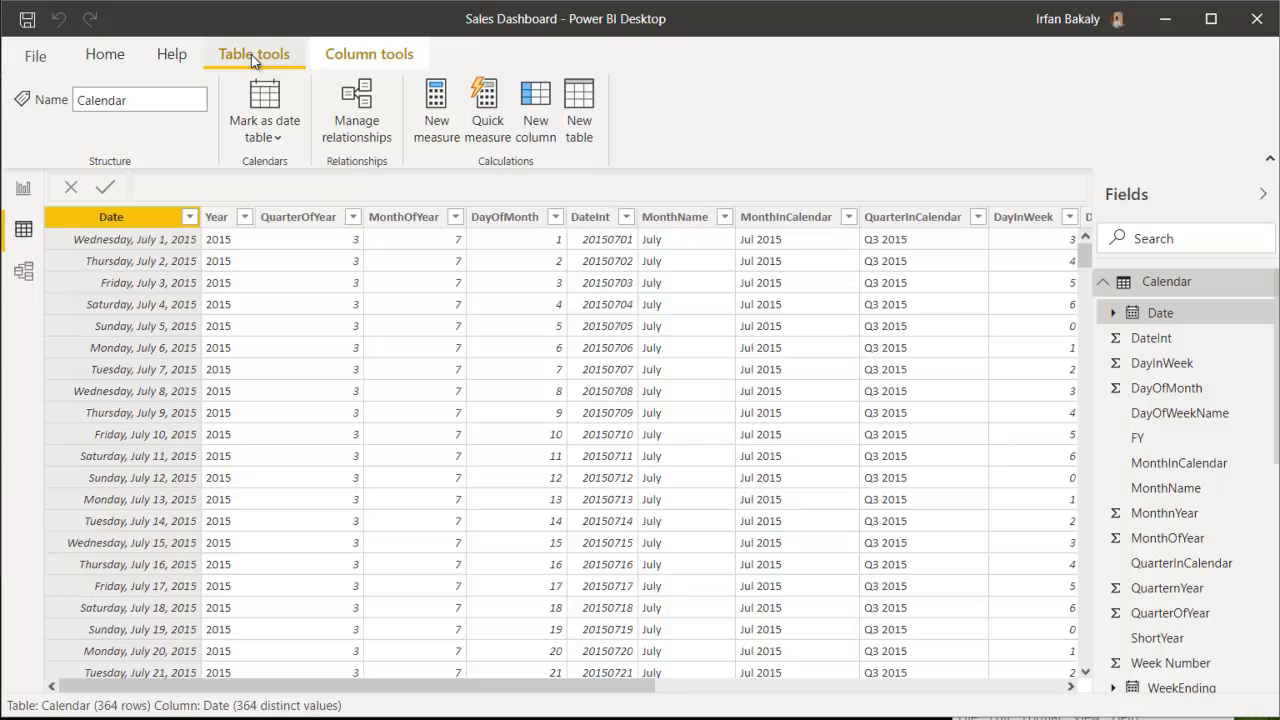
click(279, 141)
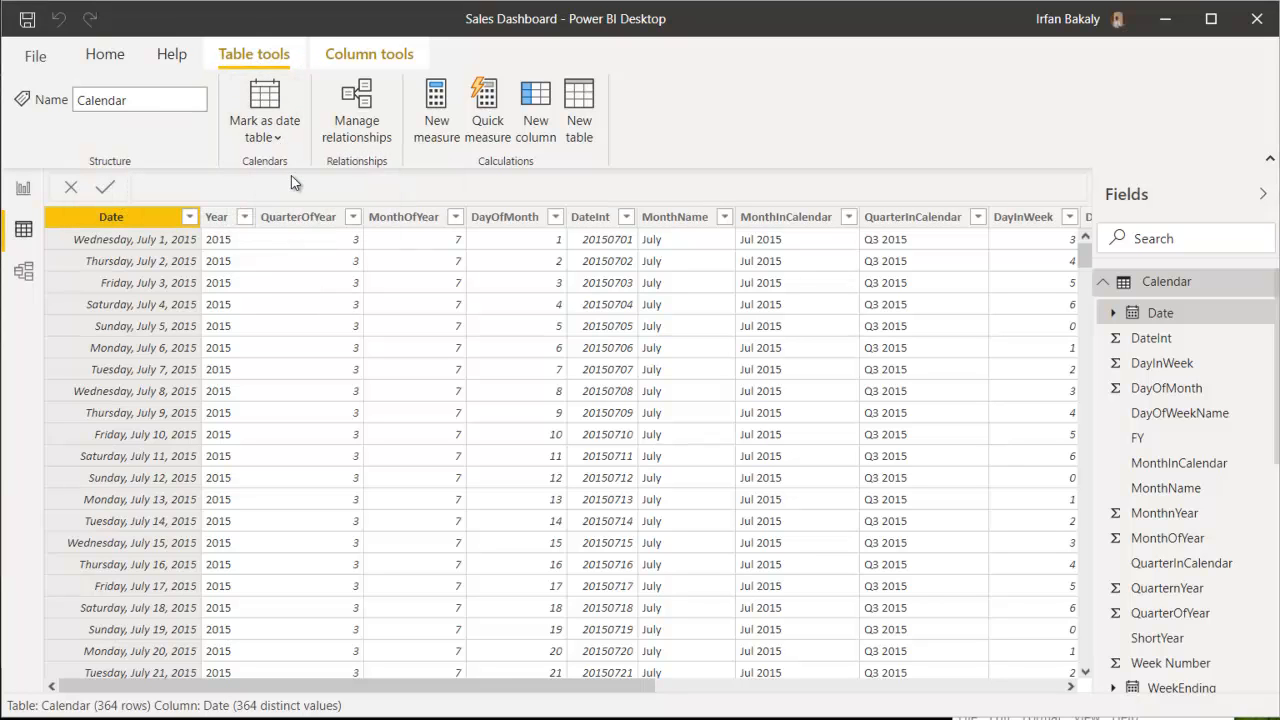
click(291, 175)
click(607, 420)
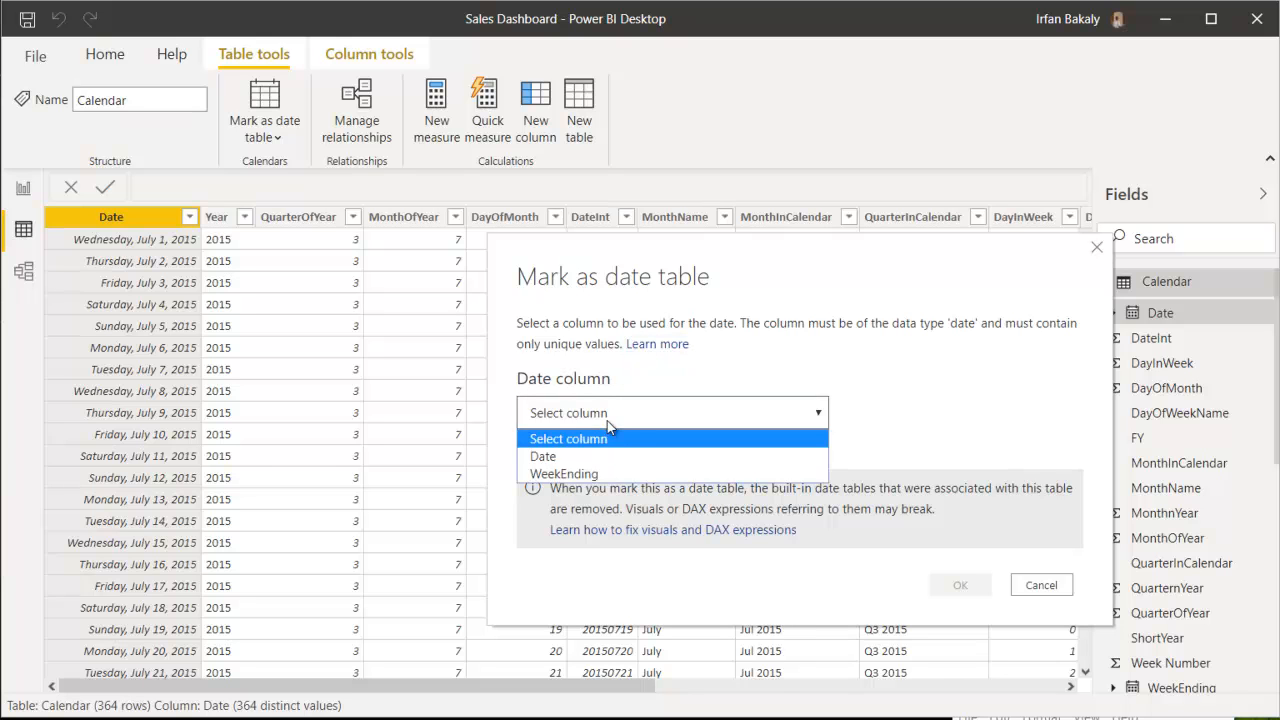
click(598, 453)
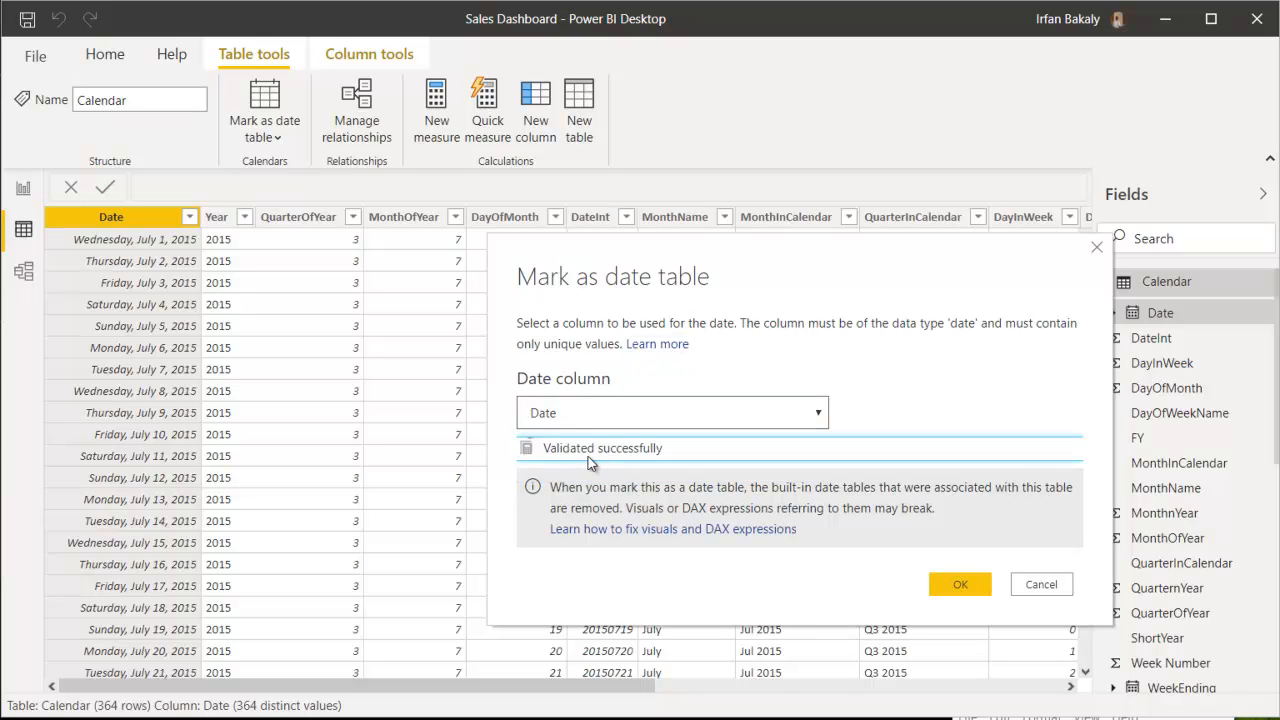
click(960, 585)
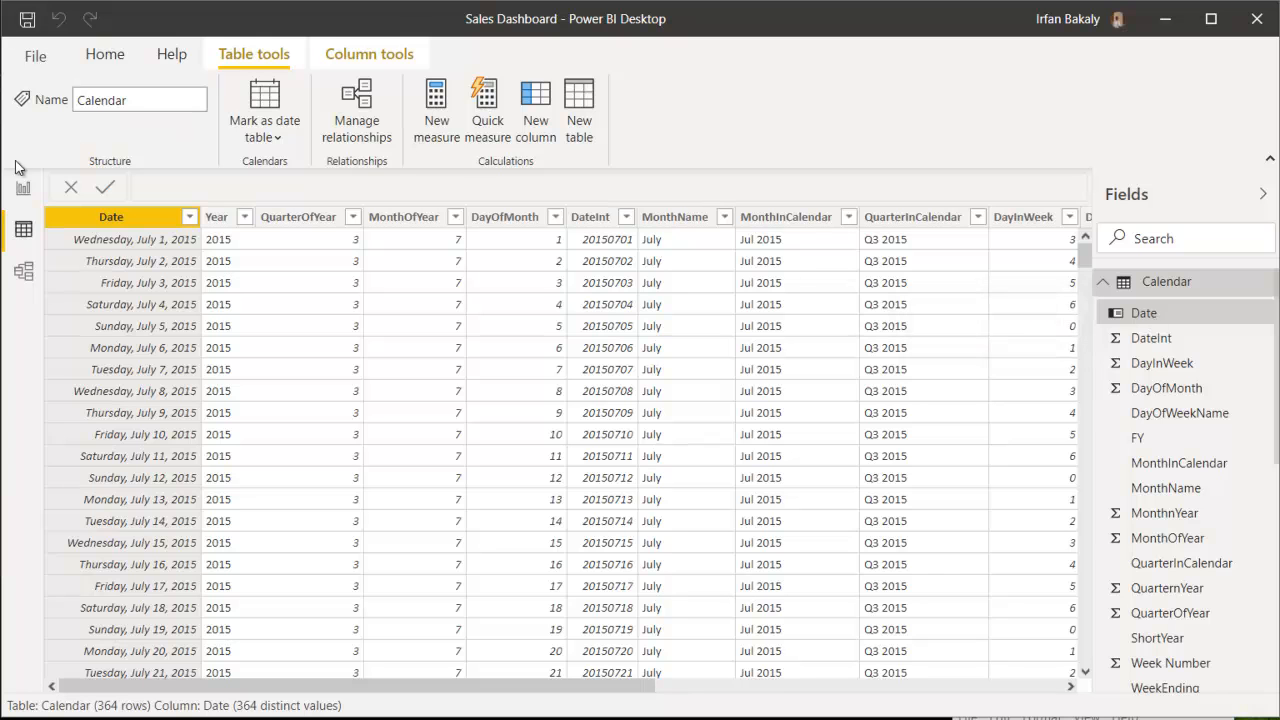
Create a relationship in the data model from the Calendar table's Date field to CRM_Data's Created On field.
click(22, 275)
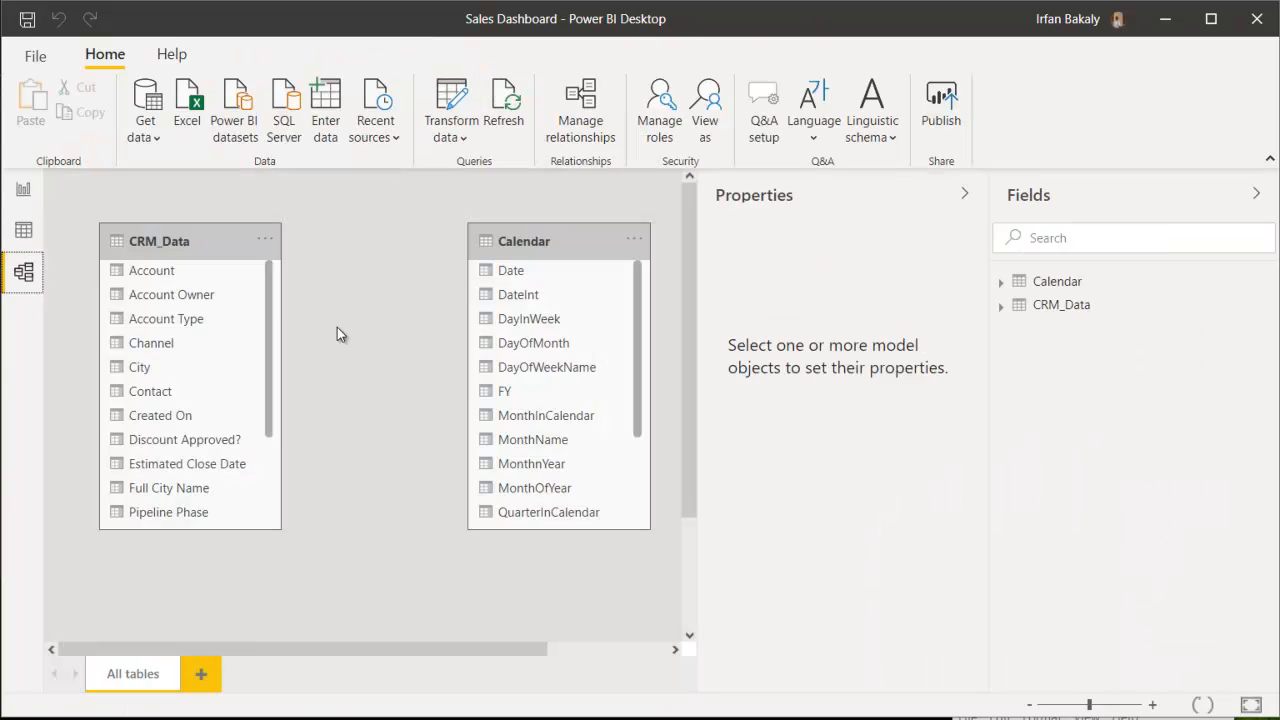
click(964, 194)
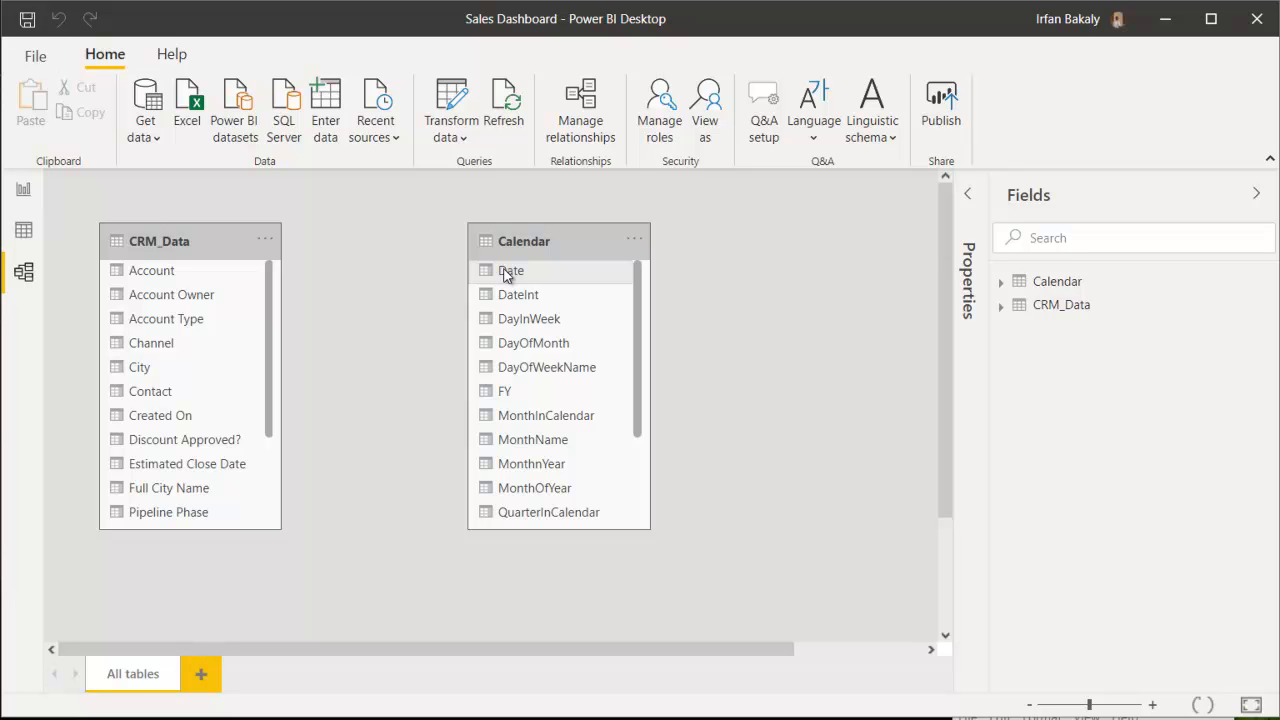
drag(501, 271, 196, 420)
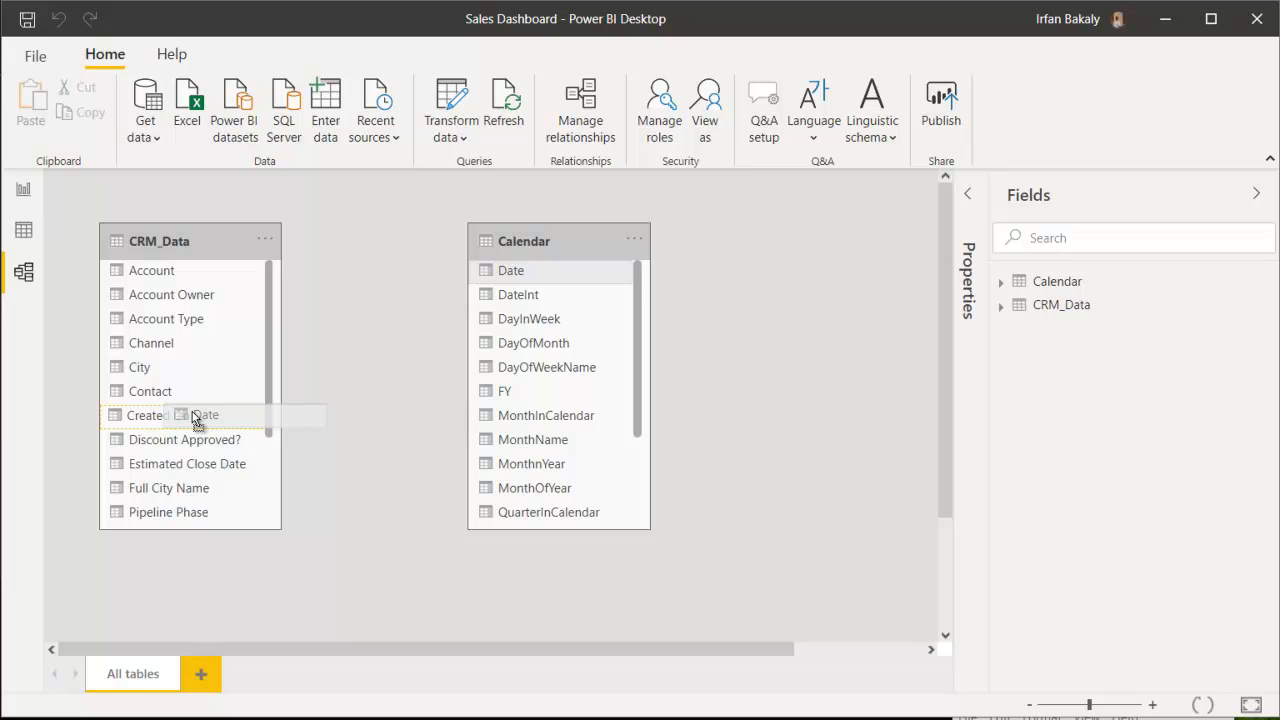
drag(197, 422, 195, 418)
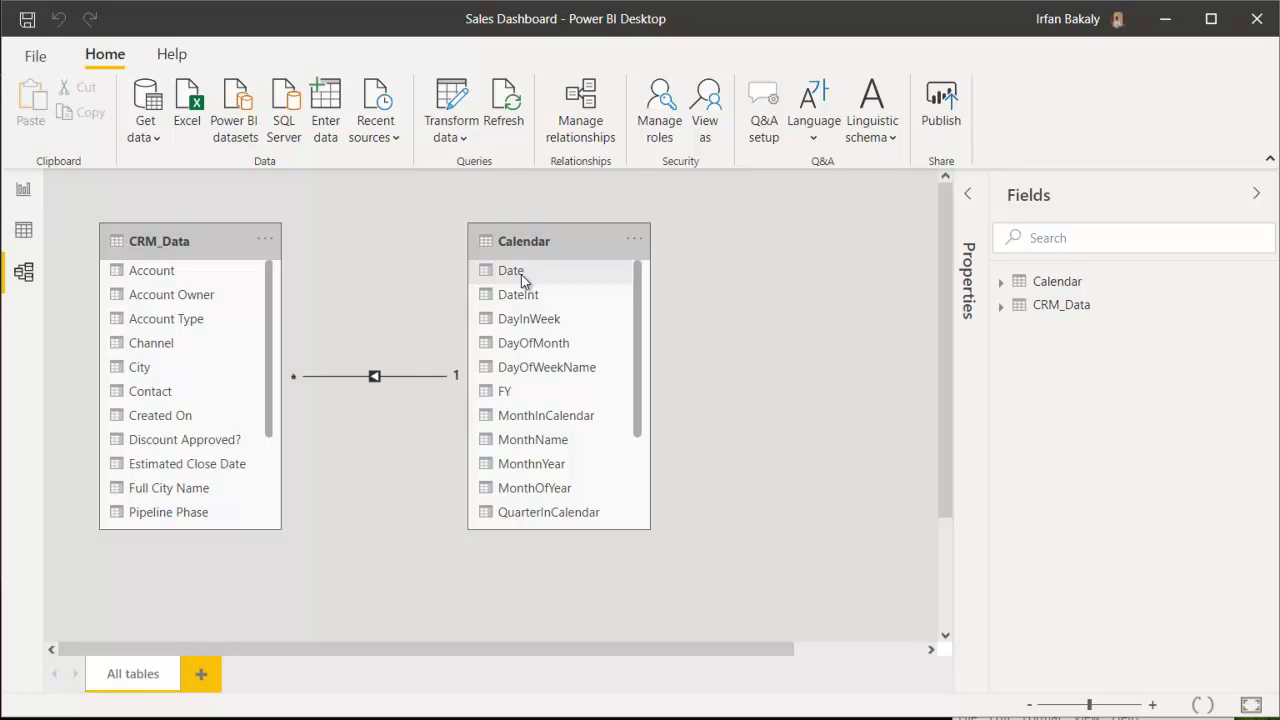
Examine the cardinality options and settings of the relationship between CRM_Data and Calendar, and close its settings.
click(334, 376)
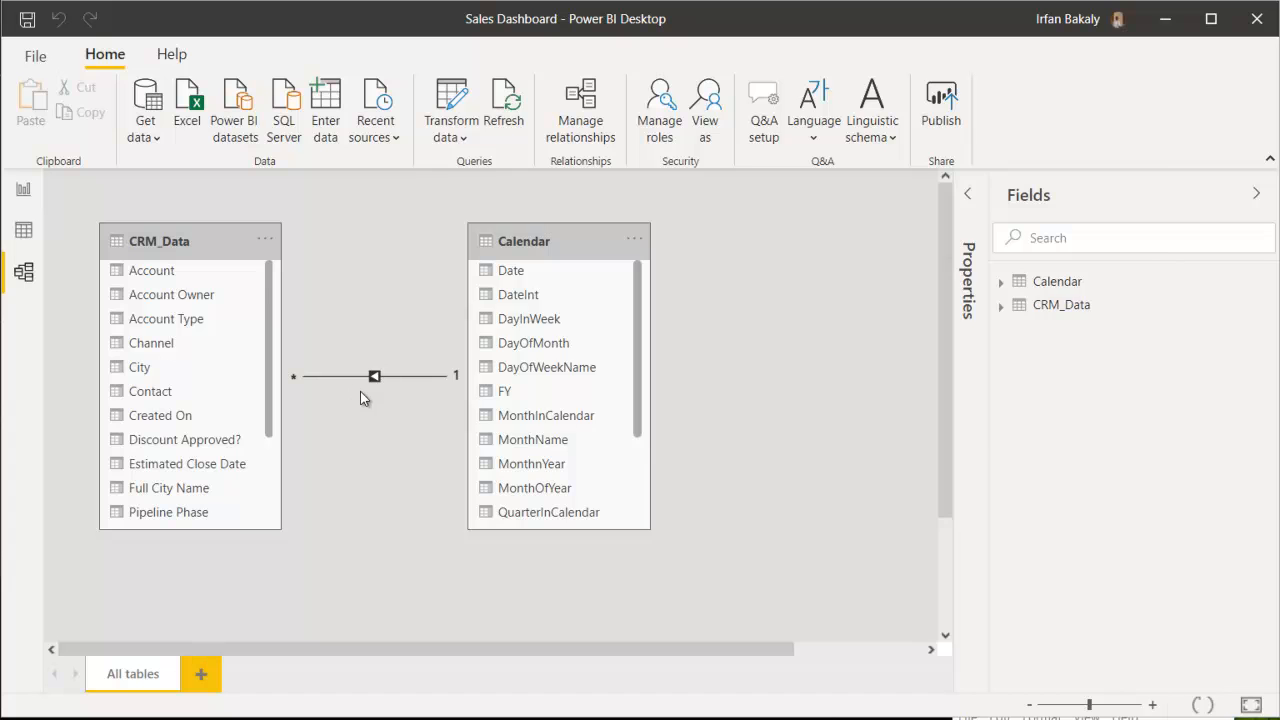
double_click(360, 391)
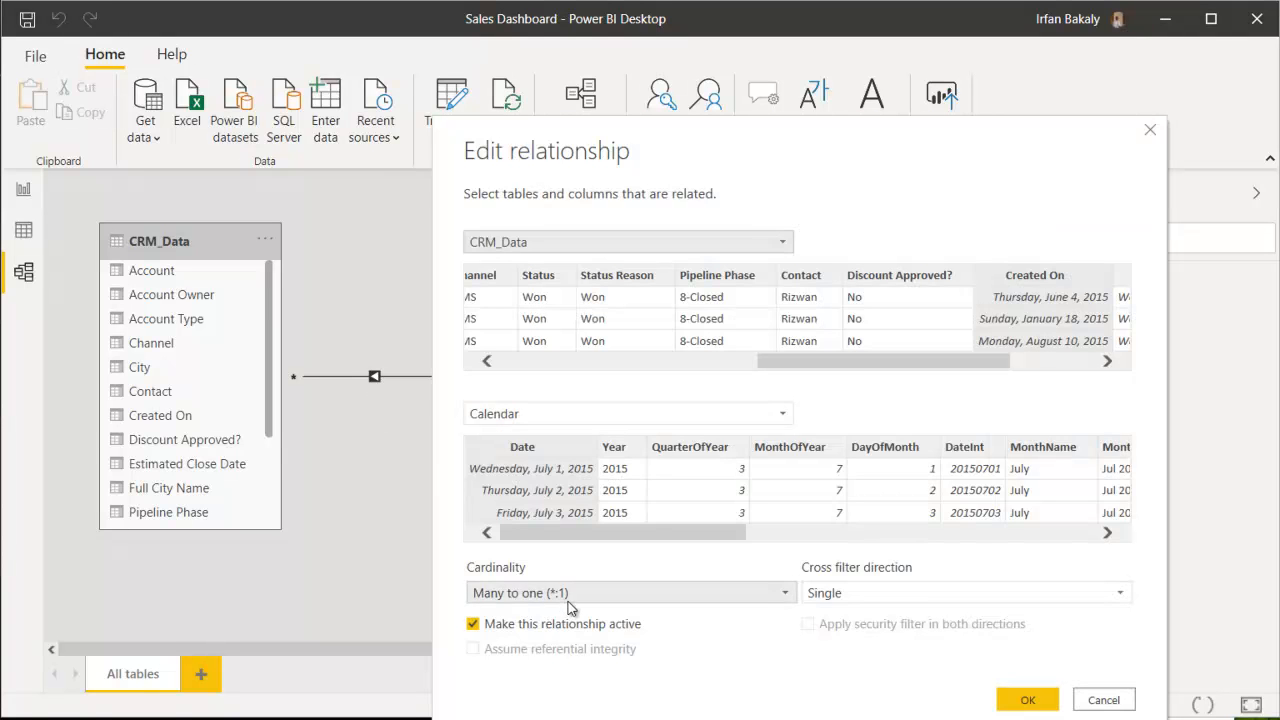
click(593, 595)
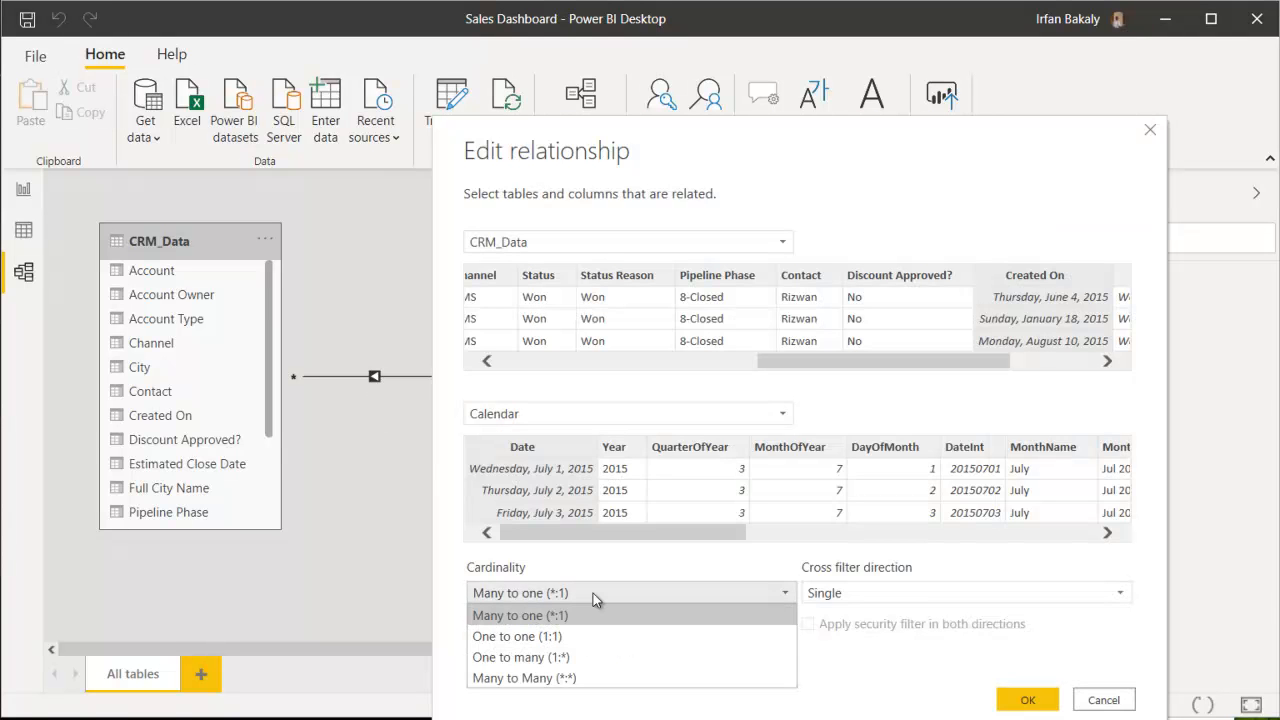
click(593, 593)
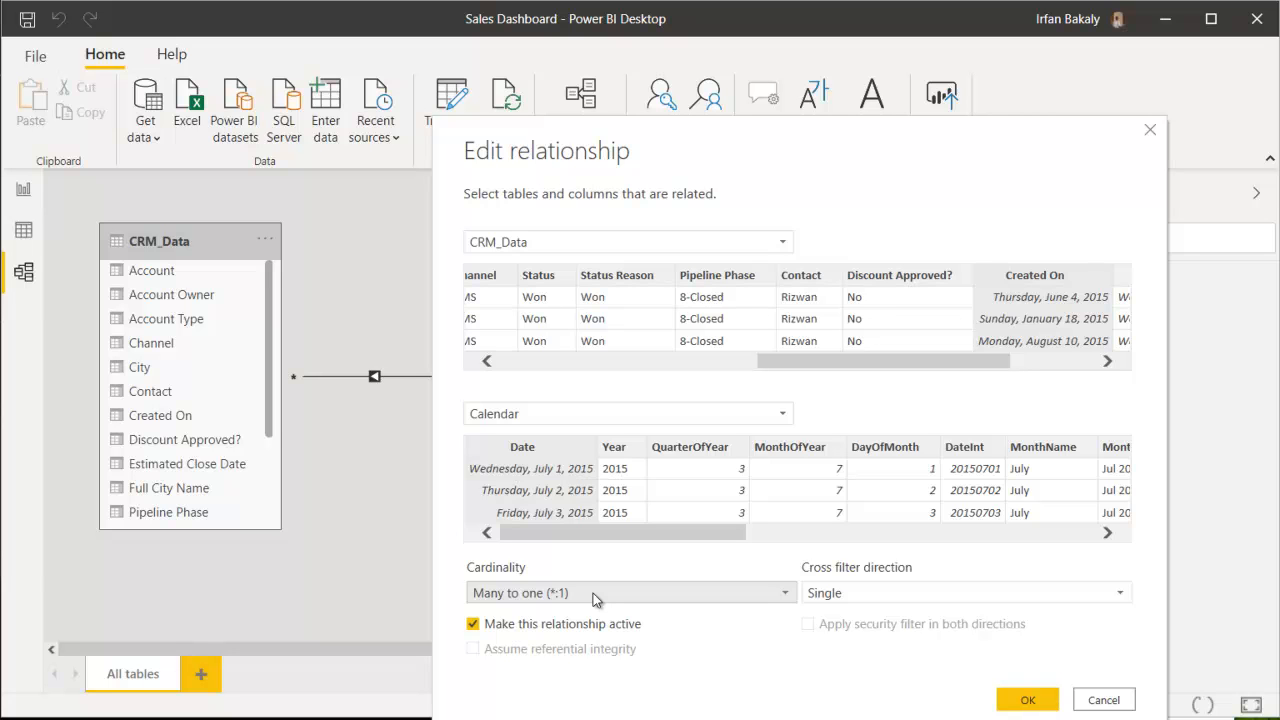
click(593, 593)
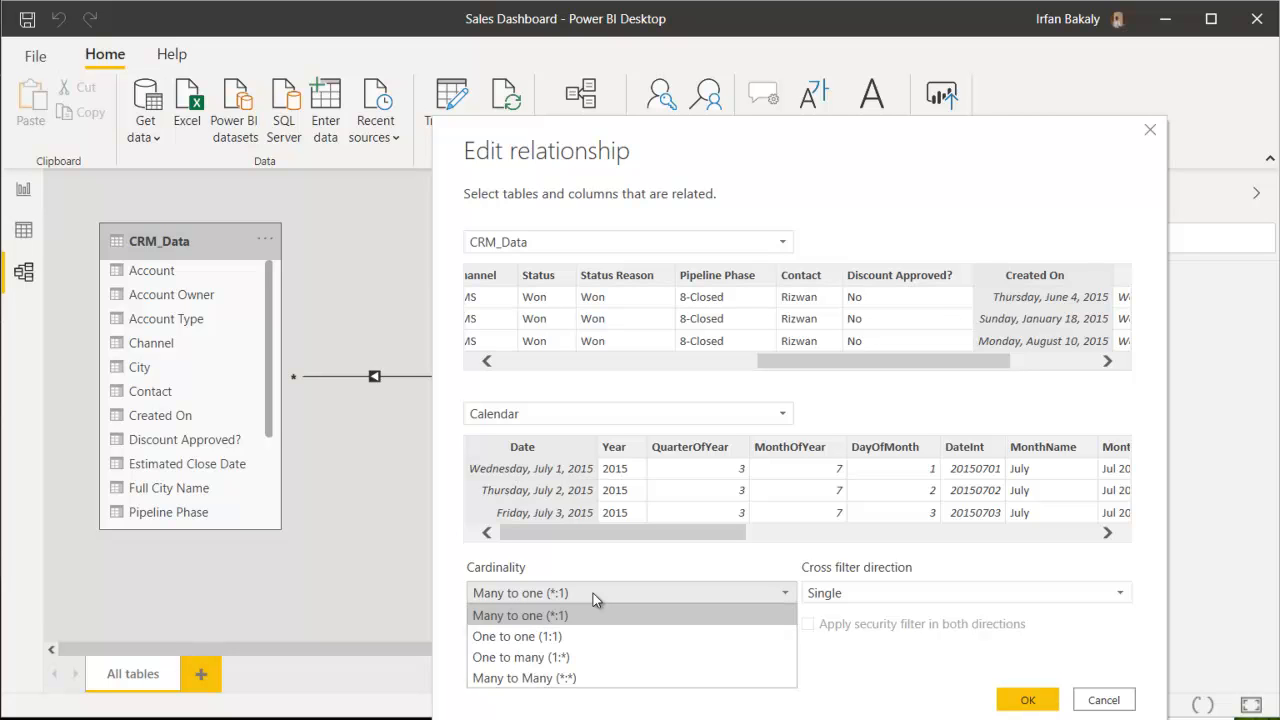
click(593, 593)
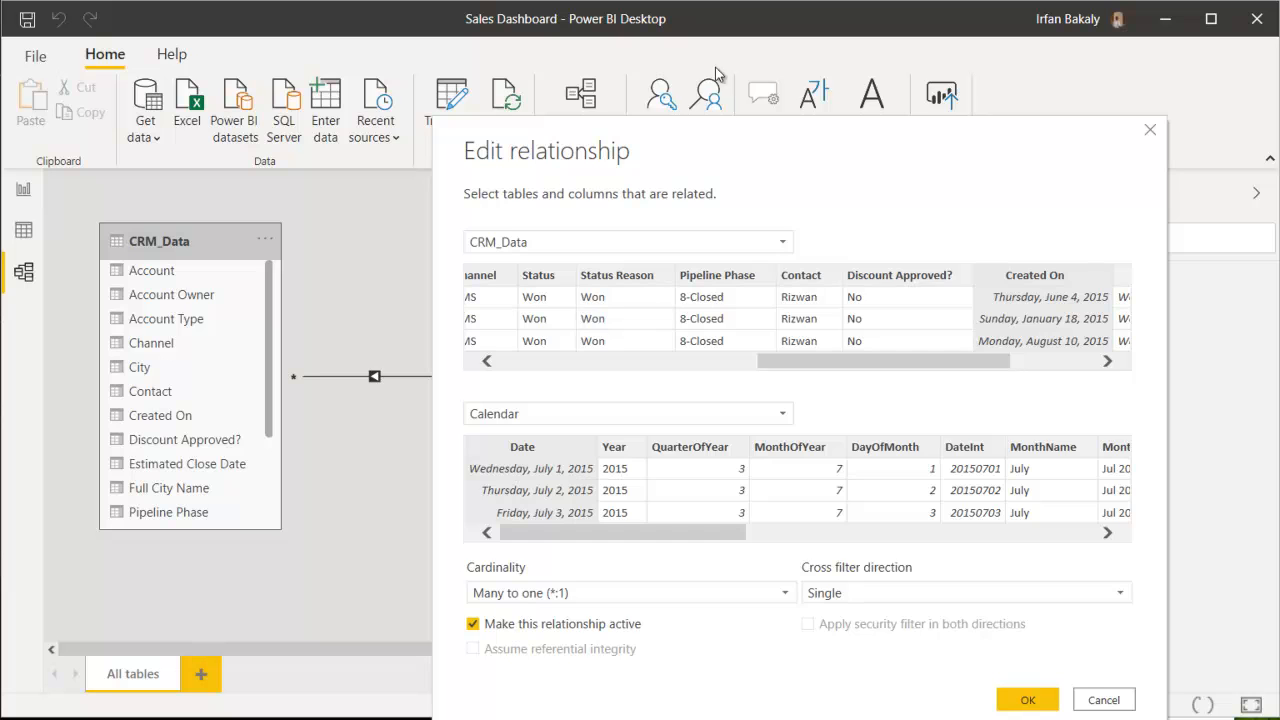
drag(729, 134, 547, 83)
click(858, 651)
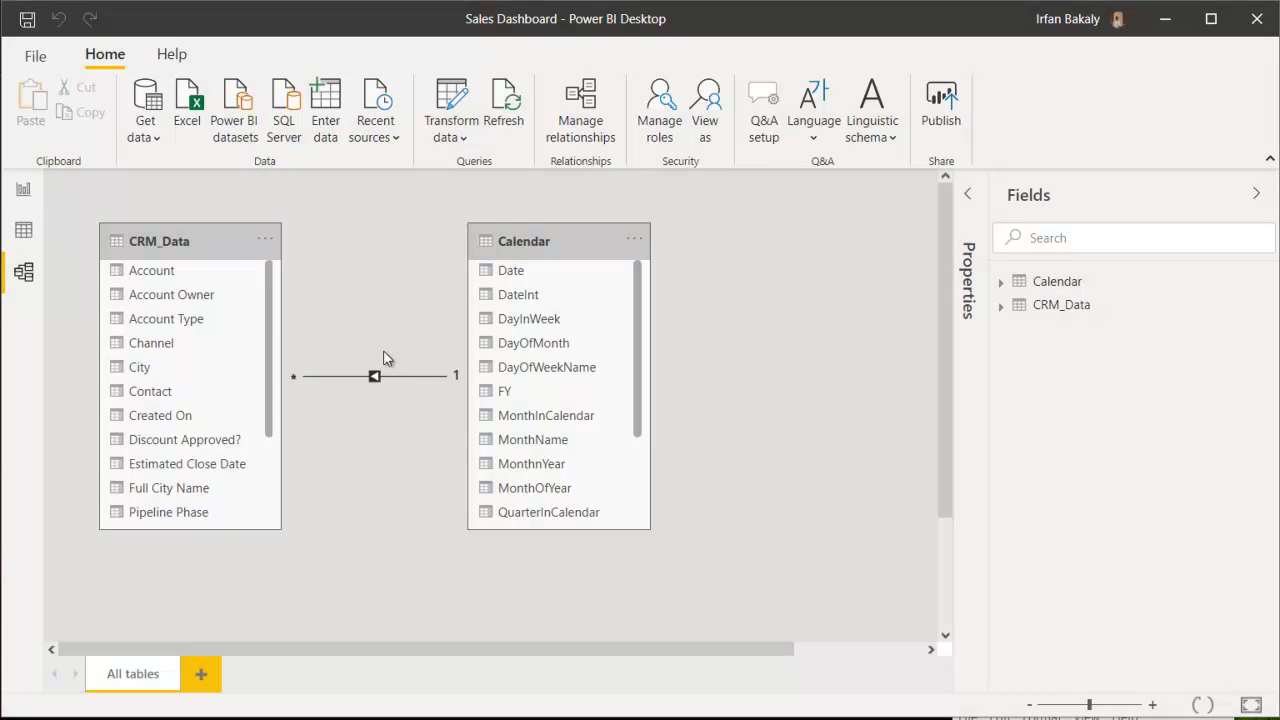
Add a slicer for Calendar's Date field to the report, shrunk to fit the header between the title and the Revenue card.
click(23, 192)
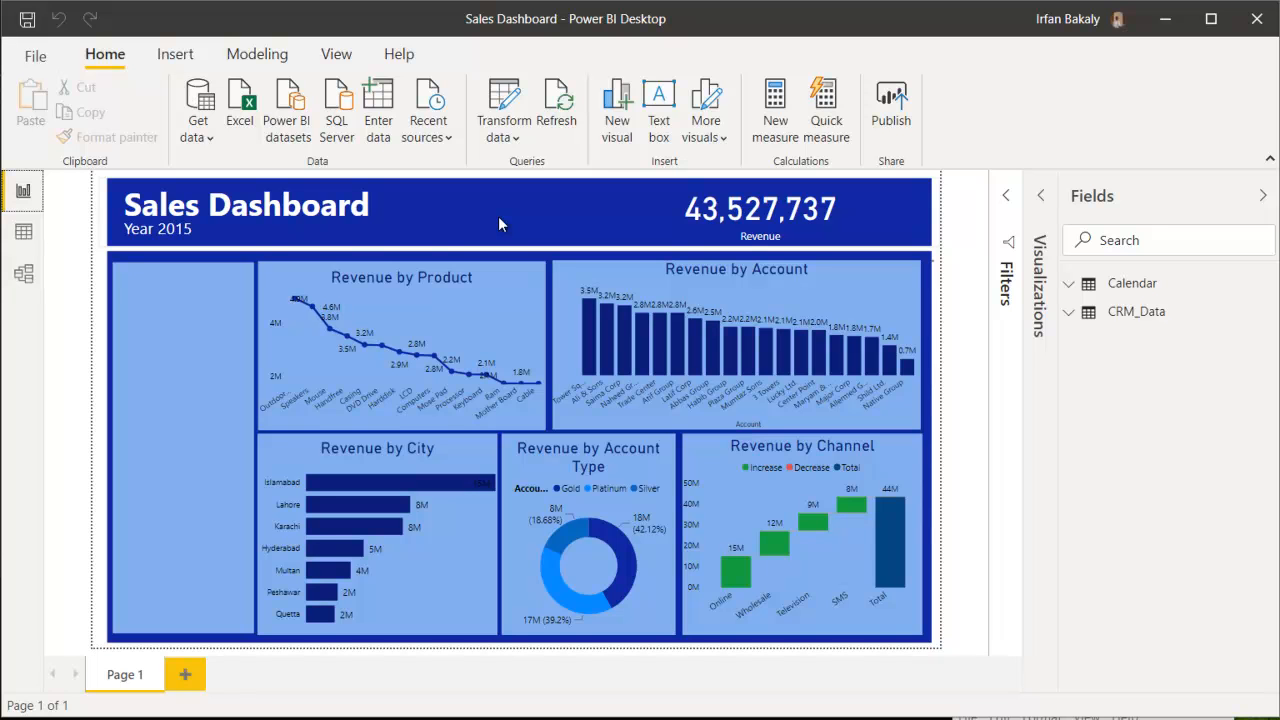
click(1068, 283)
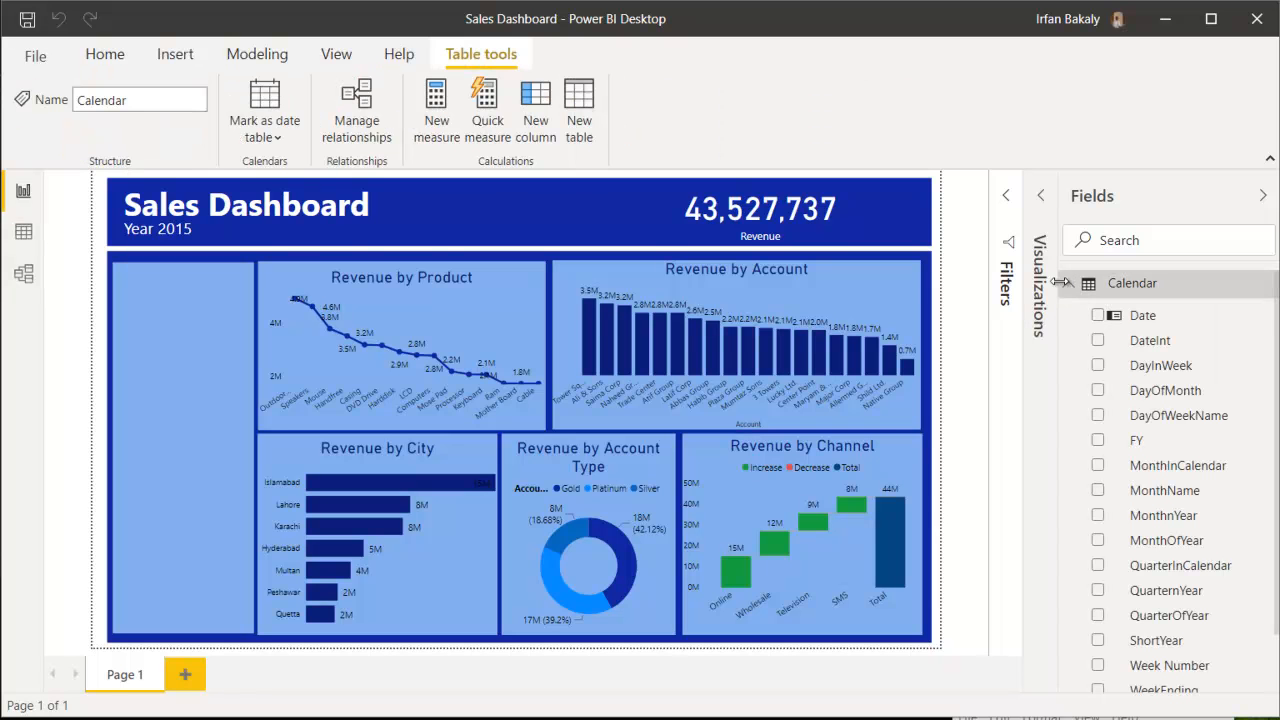
click(1098, 316)
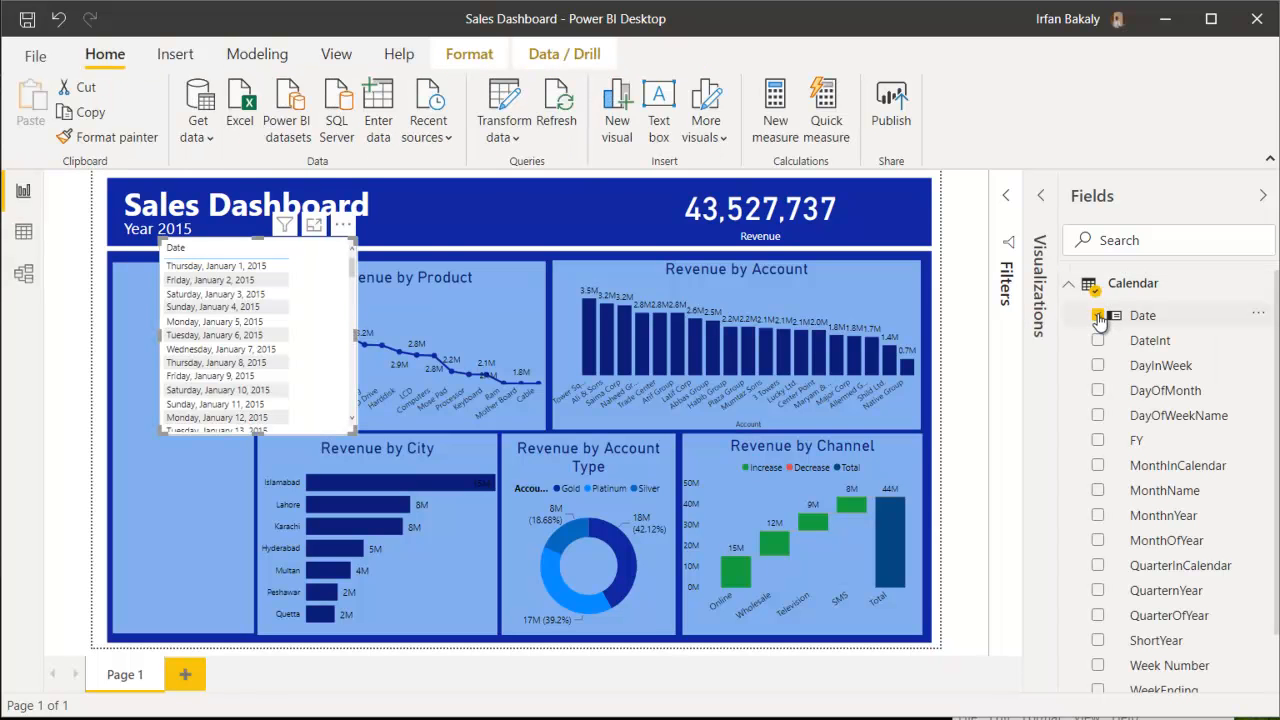
click(1041, 196)
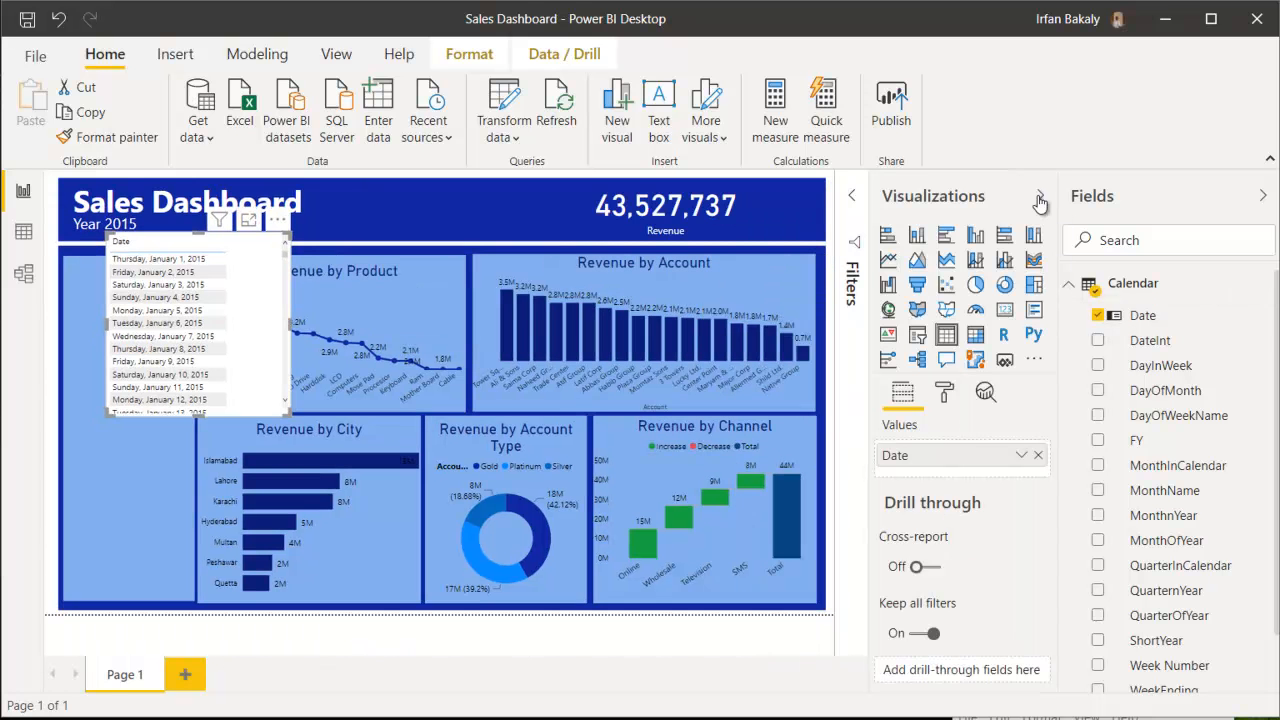
click(918, 336)
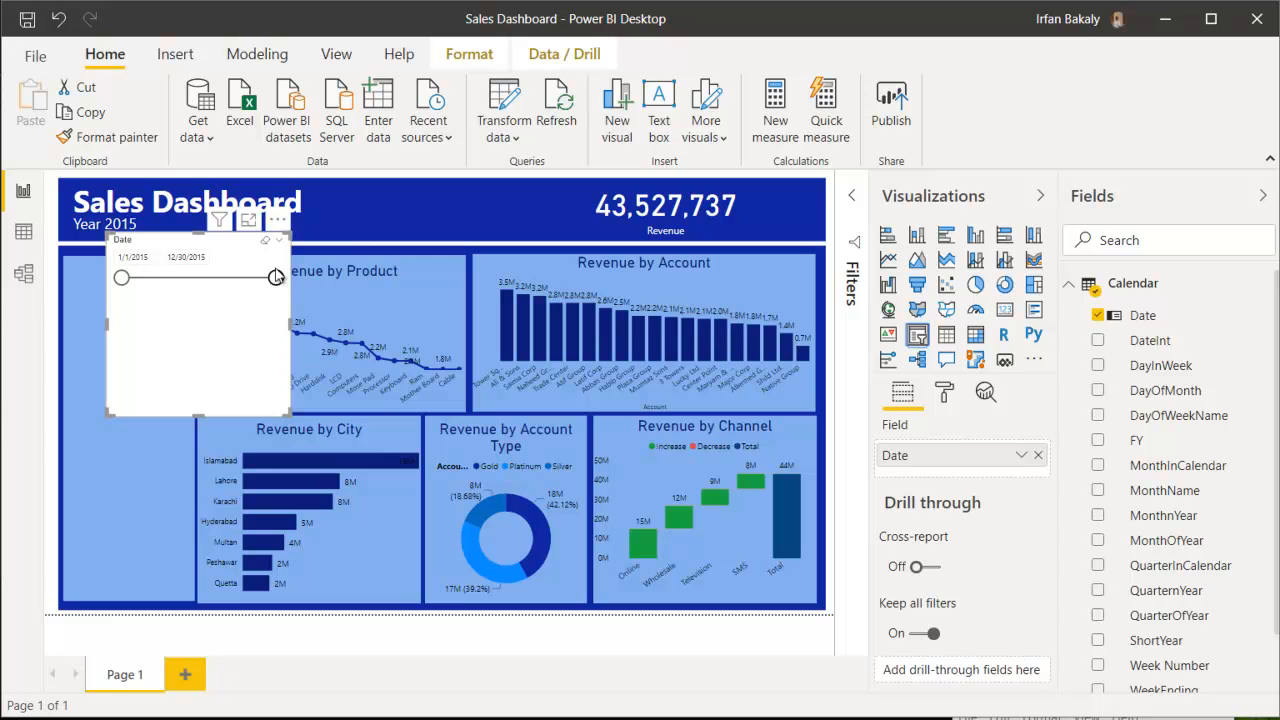
drag(286, 410, 460, 190)
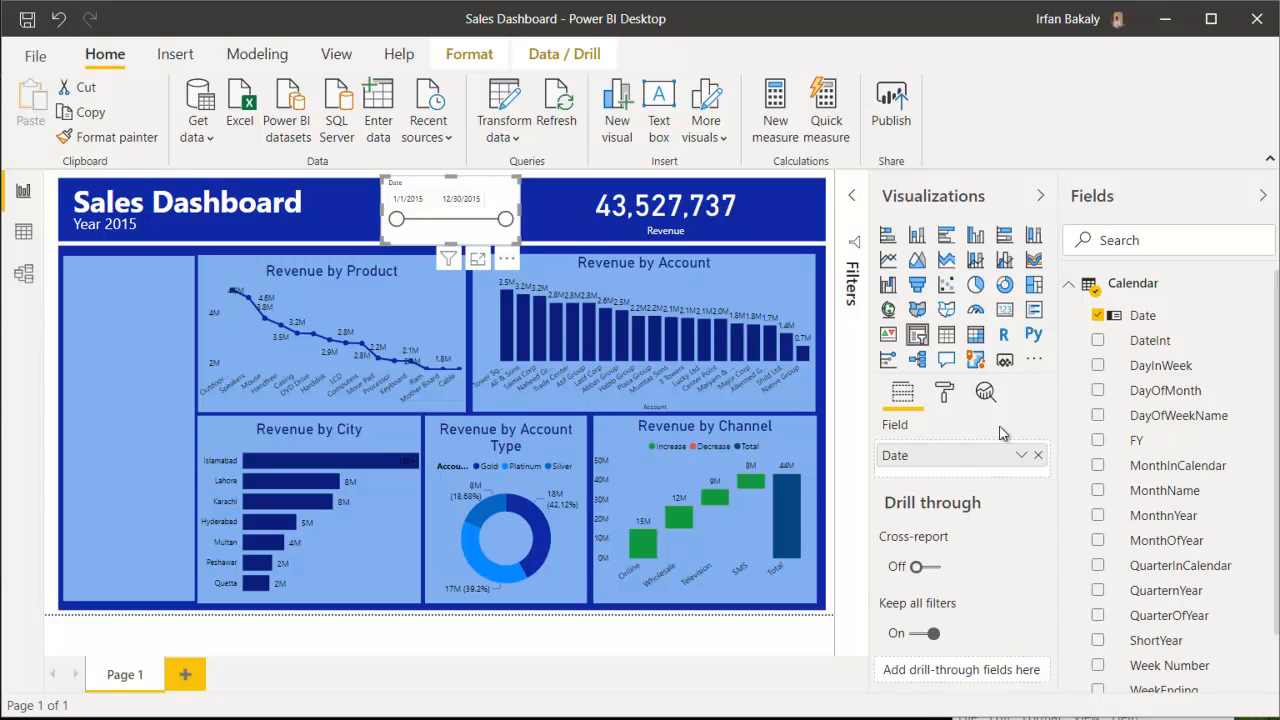
Turn off the date slicer's background and set its header font color to white.
click(945, 394)
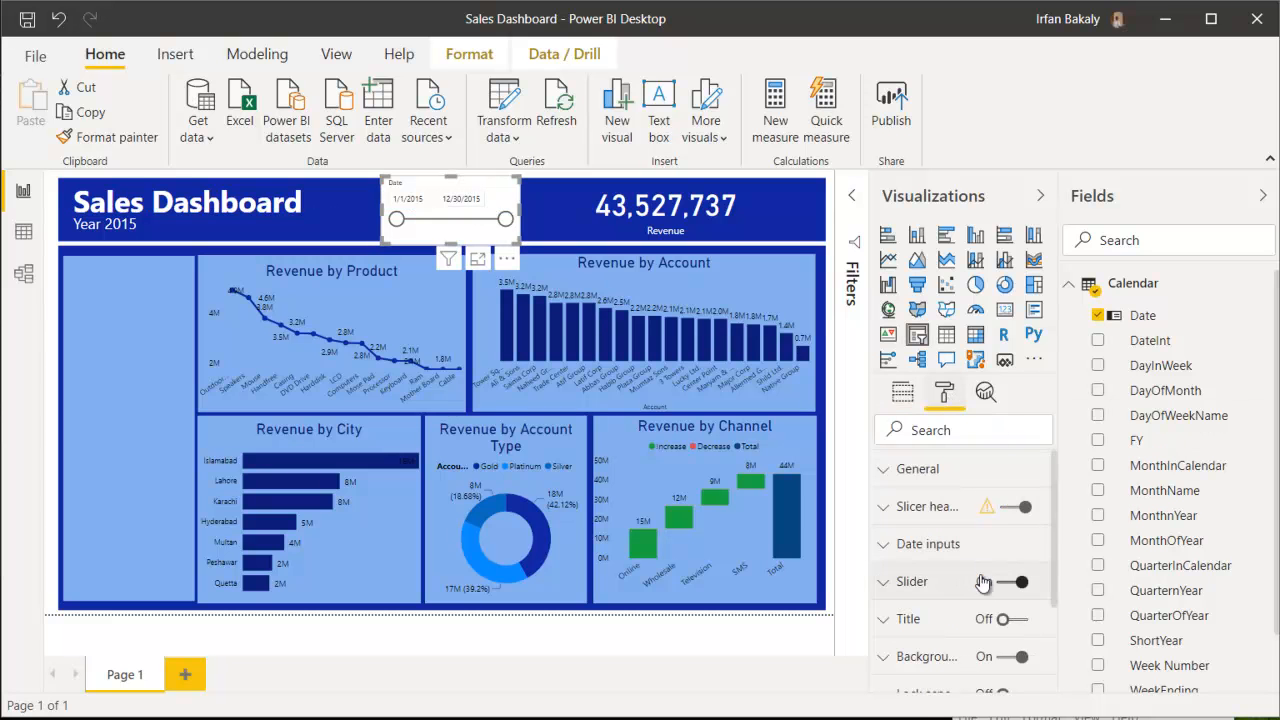
click(1015, 656)
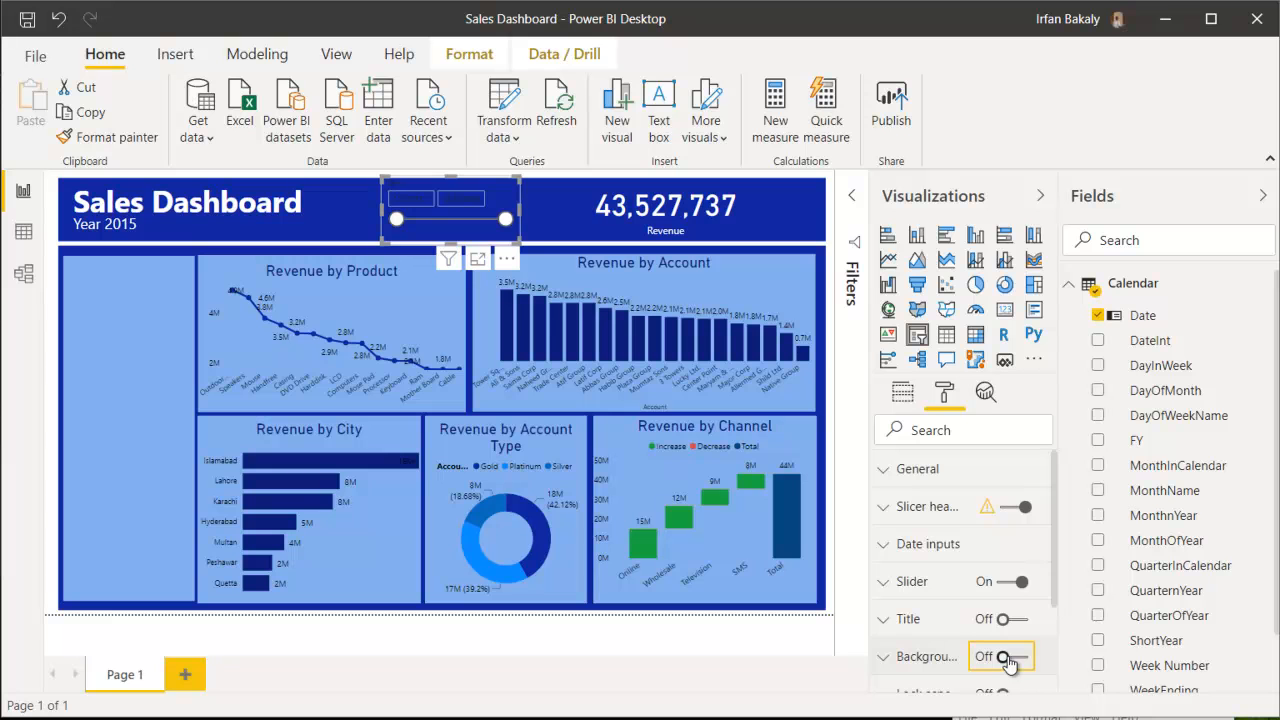
click(940, 507)
click(916, 634)
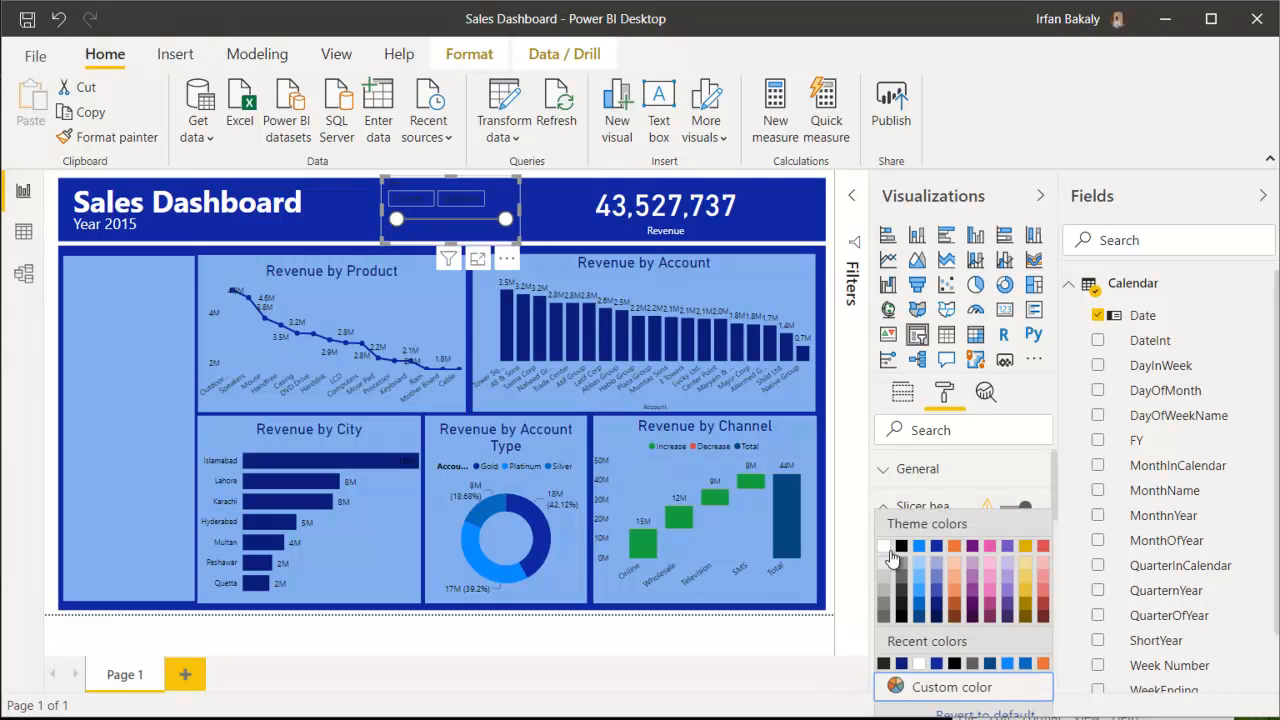
click(891, 555)
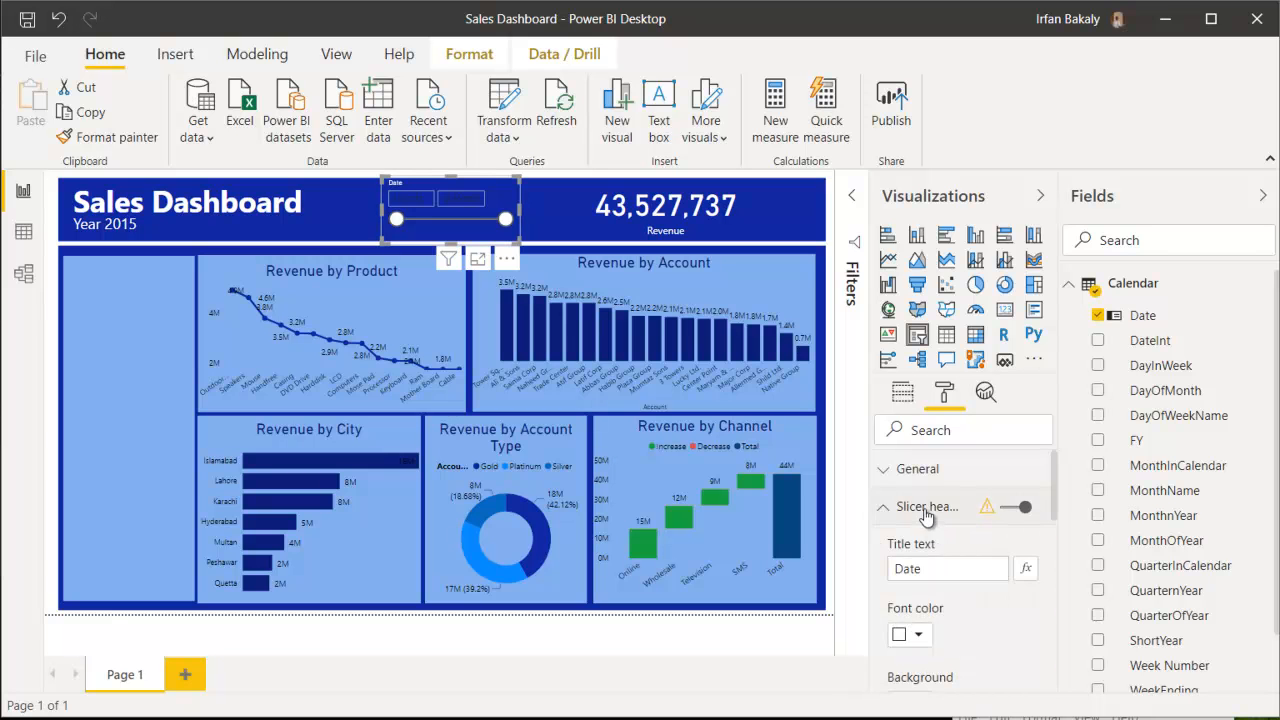
click(926, 510)
Set the slicer's date inputs to a white font at 11 pt, slightly adjust the slicer's size and deselect it.
click(928, 544)
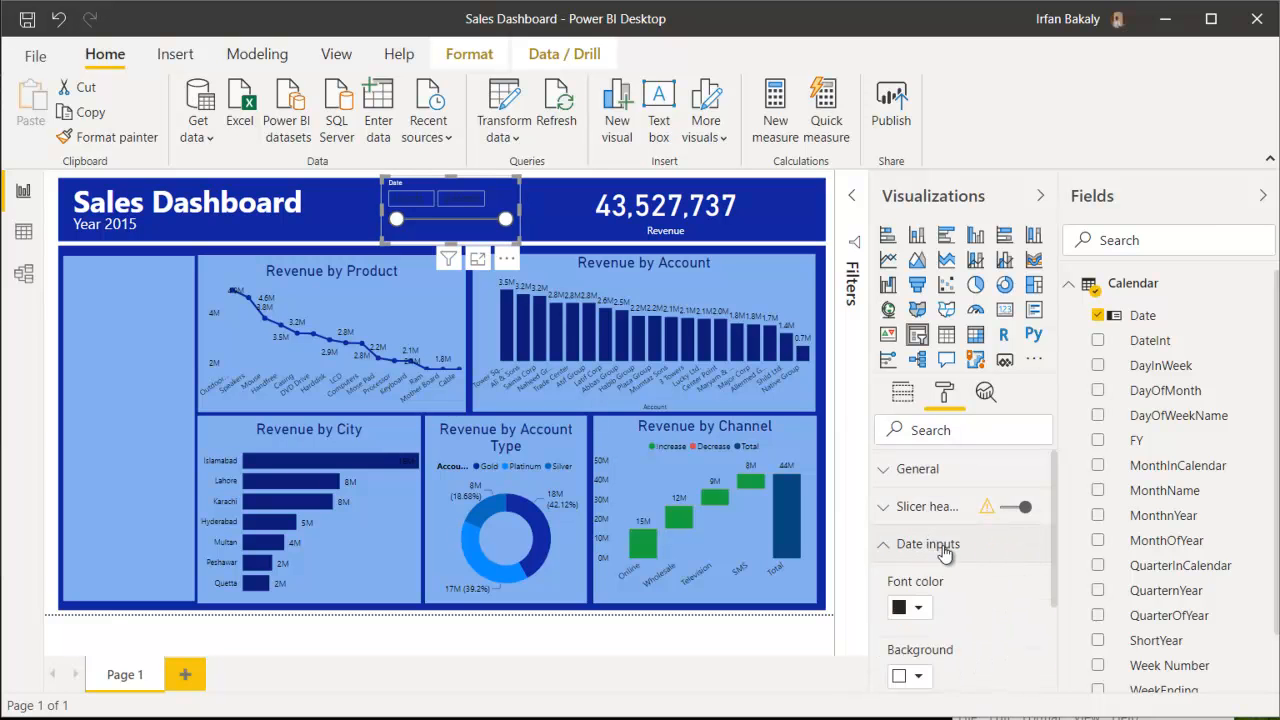
scroll(928, 530, down, 2)
click(918, 505)
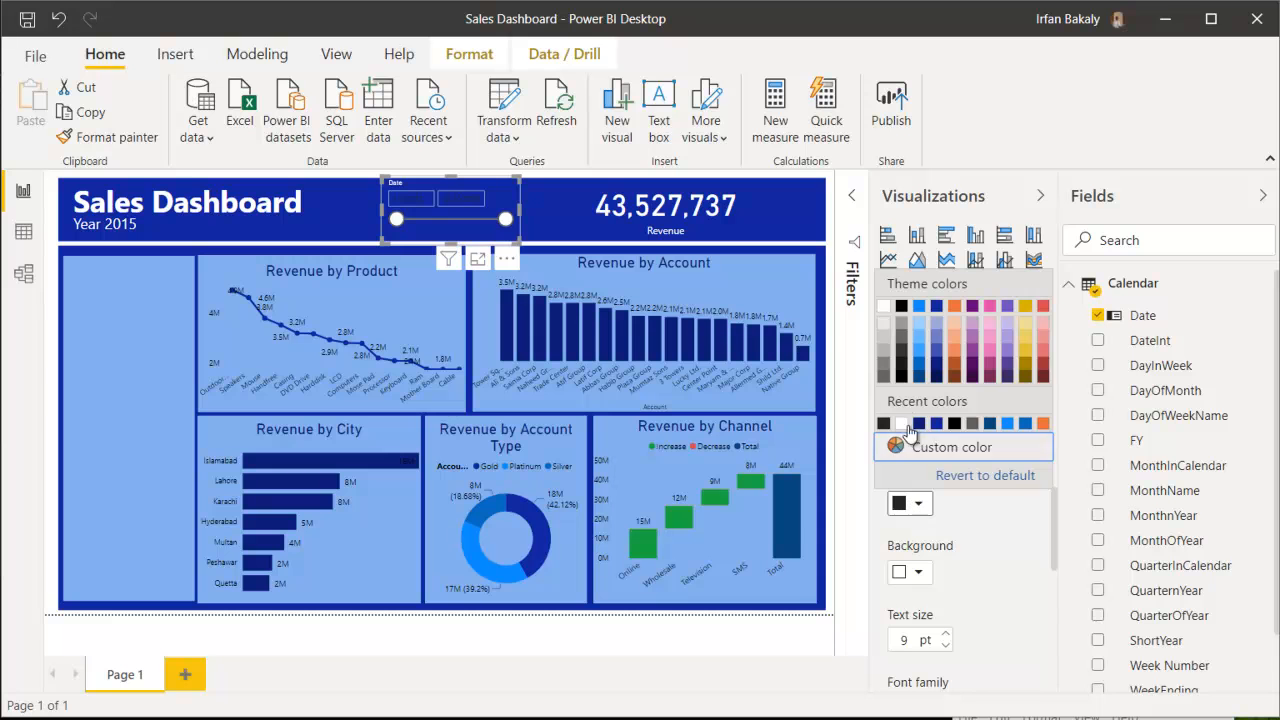
click(905, 428)
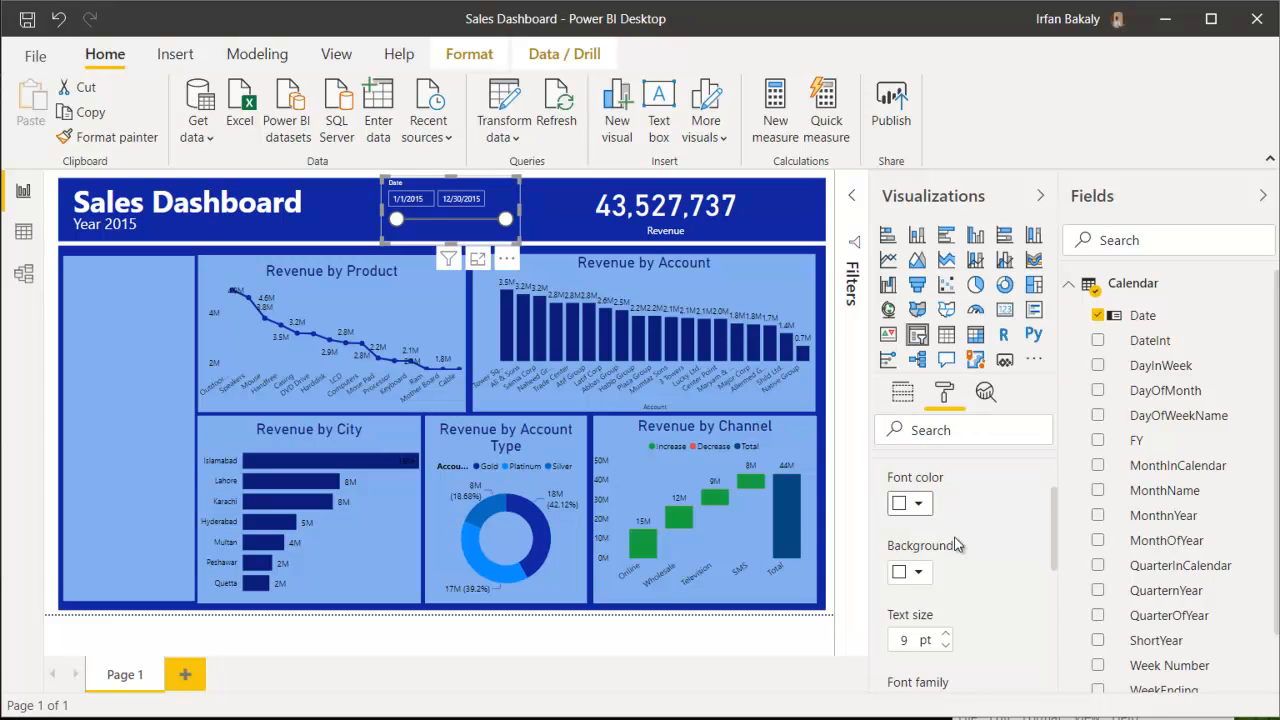
click(945, 634)
click(945, 634)
drag(519, 242, 521, 240)
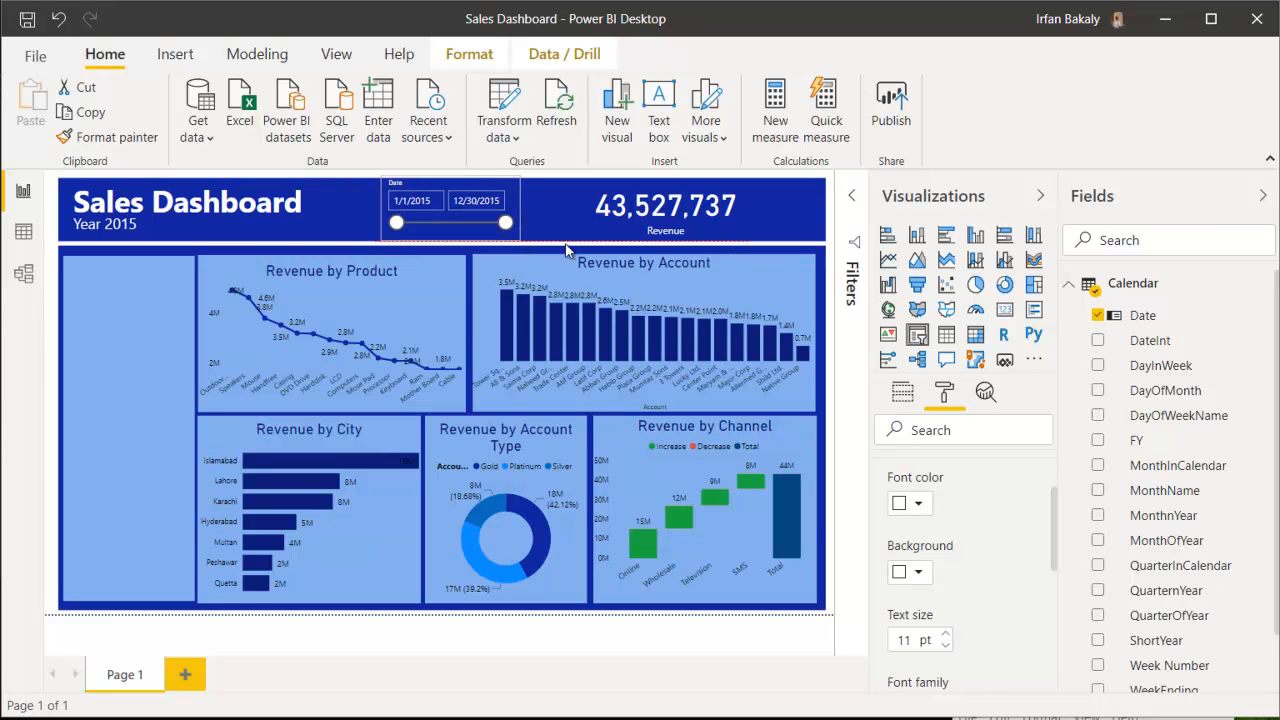
click(836, 192)
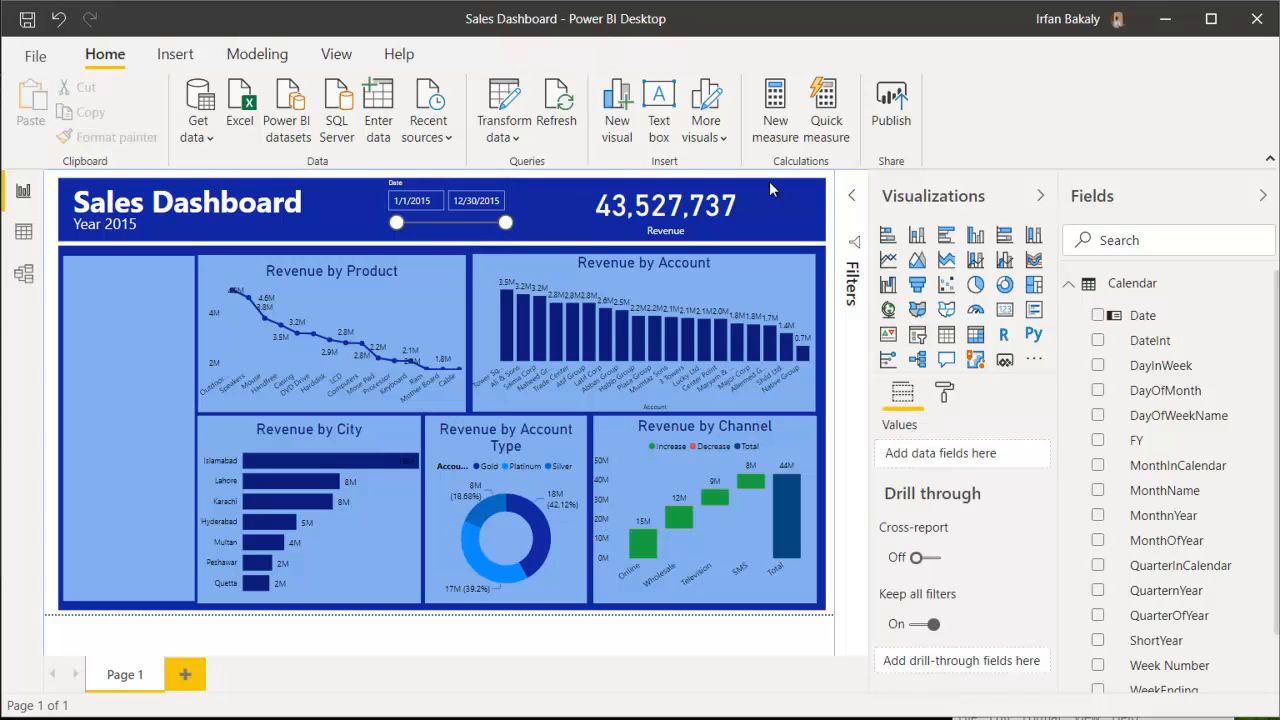
Test the date slicer by moving its end date to 9/13/2015 and restoring the full range to 12/30/2015.
drag(506, 222, 474, 228)
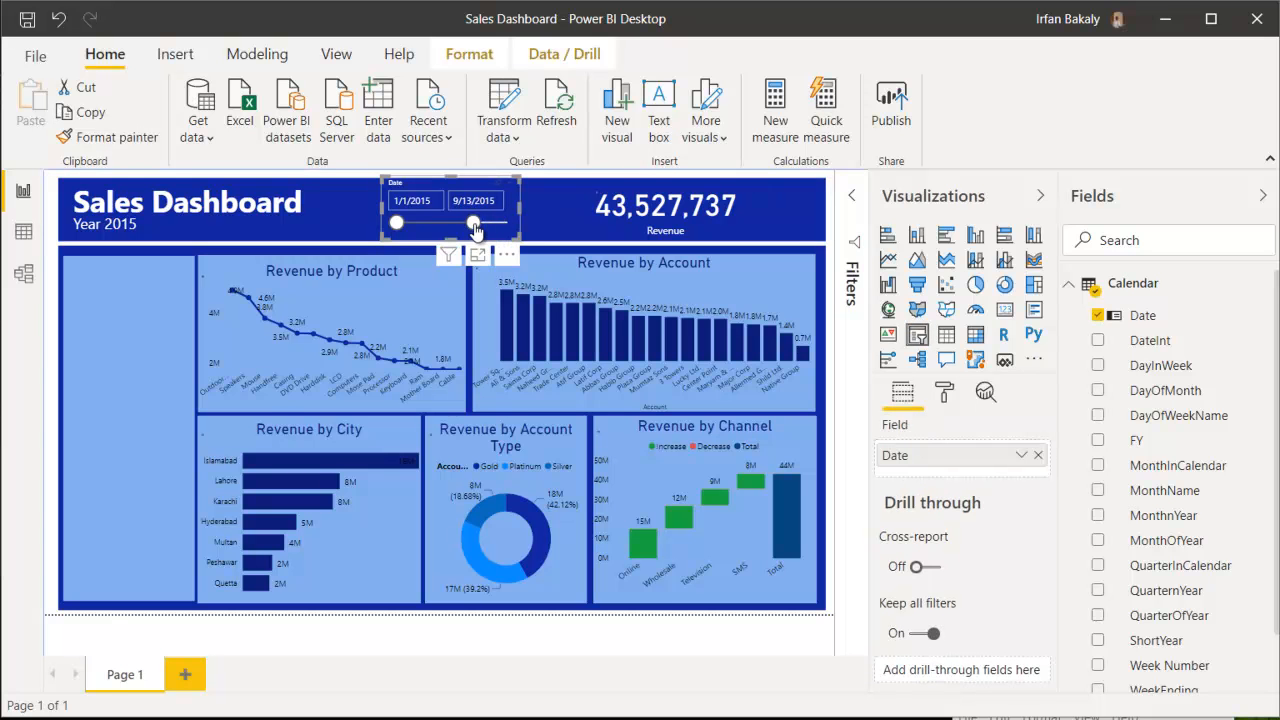
mouse_move(397, 223)
mouse_down()
mouse_move(429, 232)
mouse_move(397, 227)
mouse_up()
drag(474, 226, 524, 230)
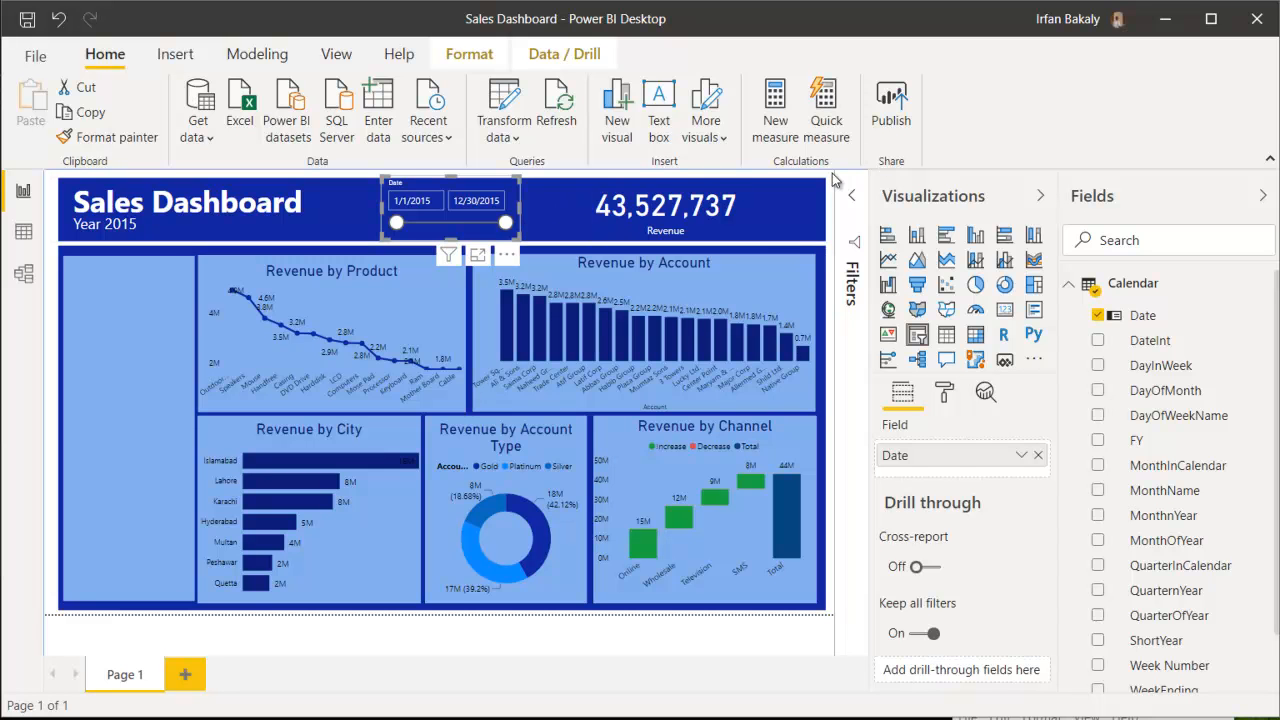
Add a table visual of Calendar's MonthName field to the report and show it in focus mode.
click(141, 370)
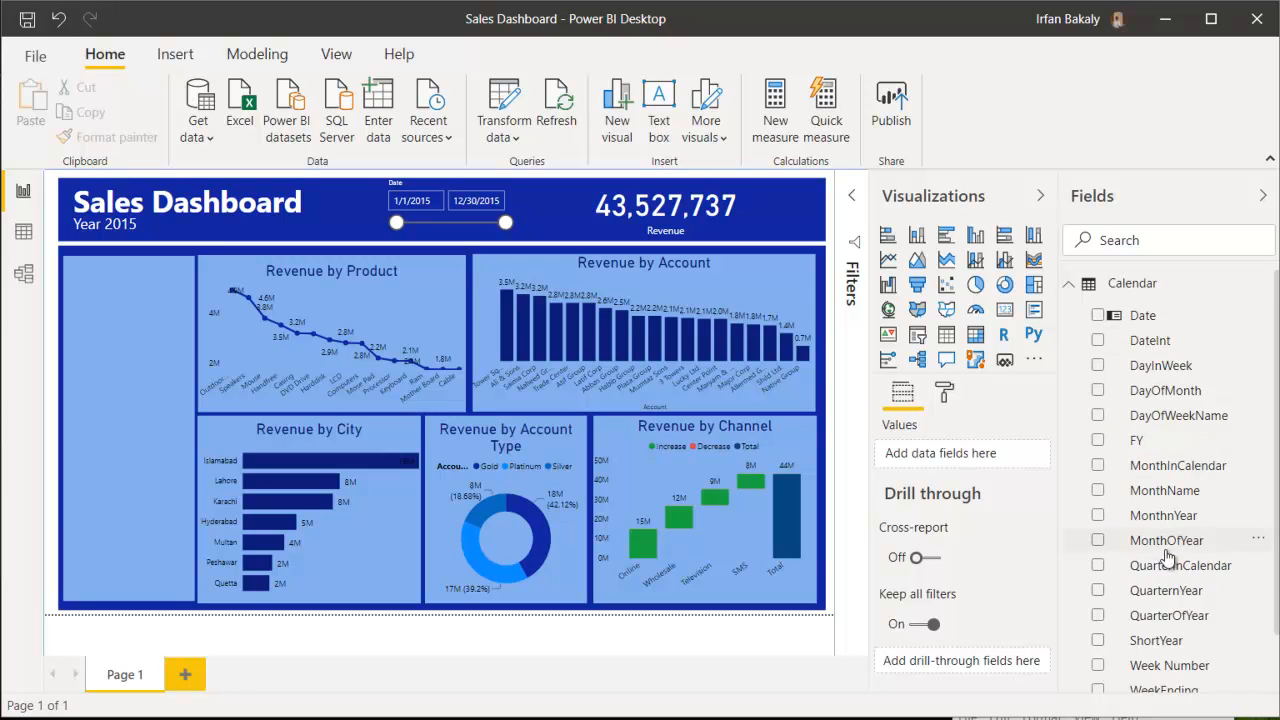
click(1098, 491)
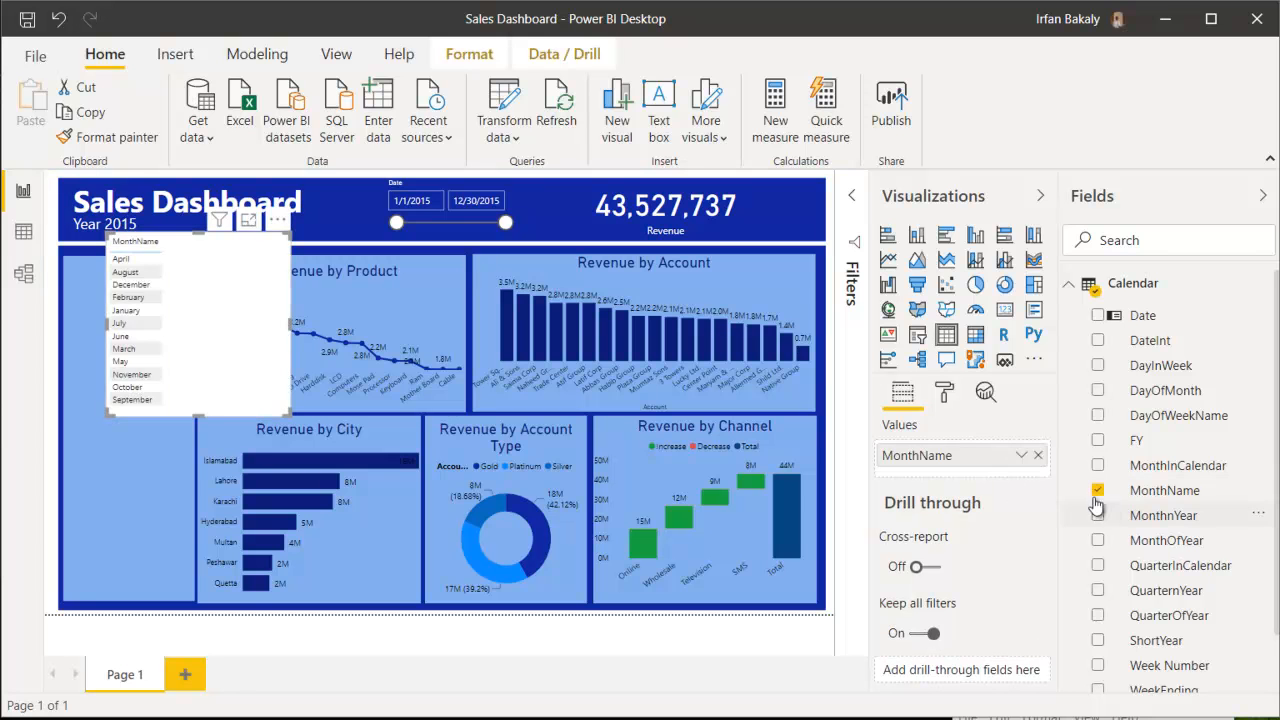
click(248, 221)
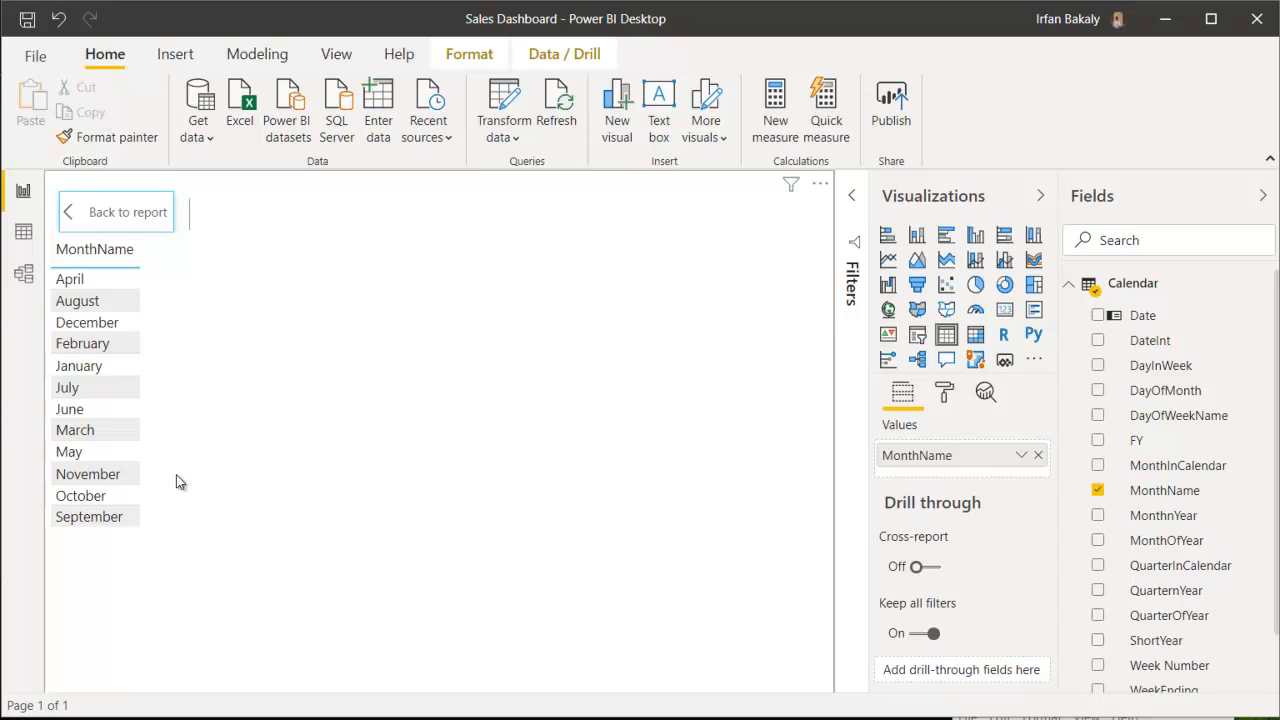
Sort the Calendar table's MonthName column by month number instead of alphabetically, and return to the report.
click(23, 233)
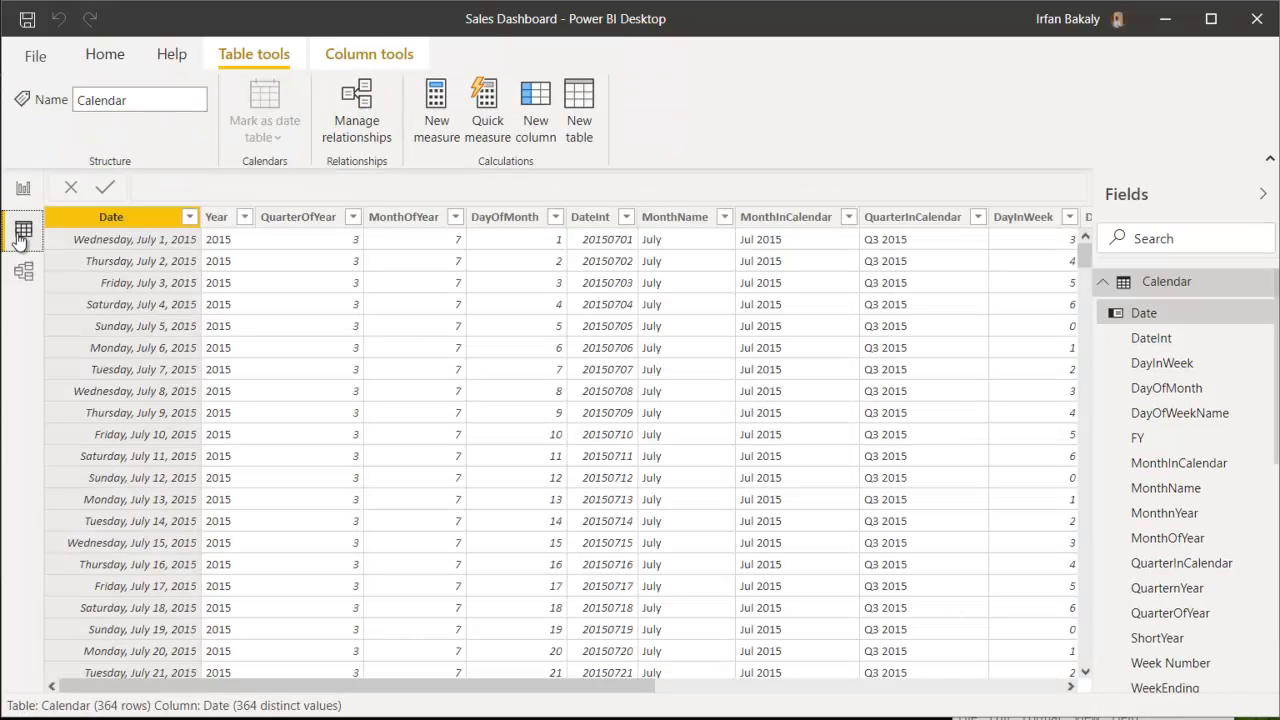
click(684, 221)
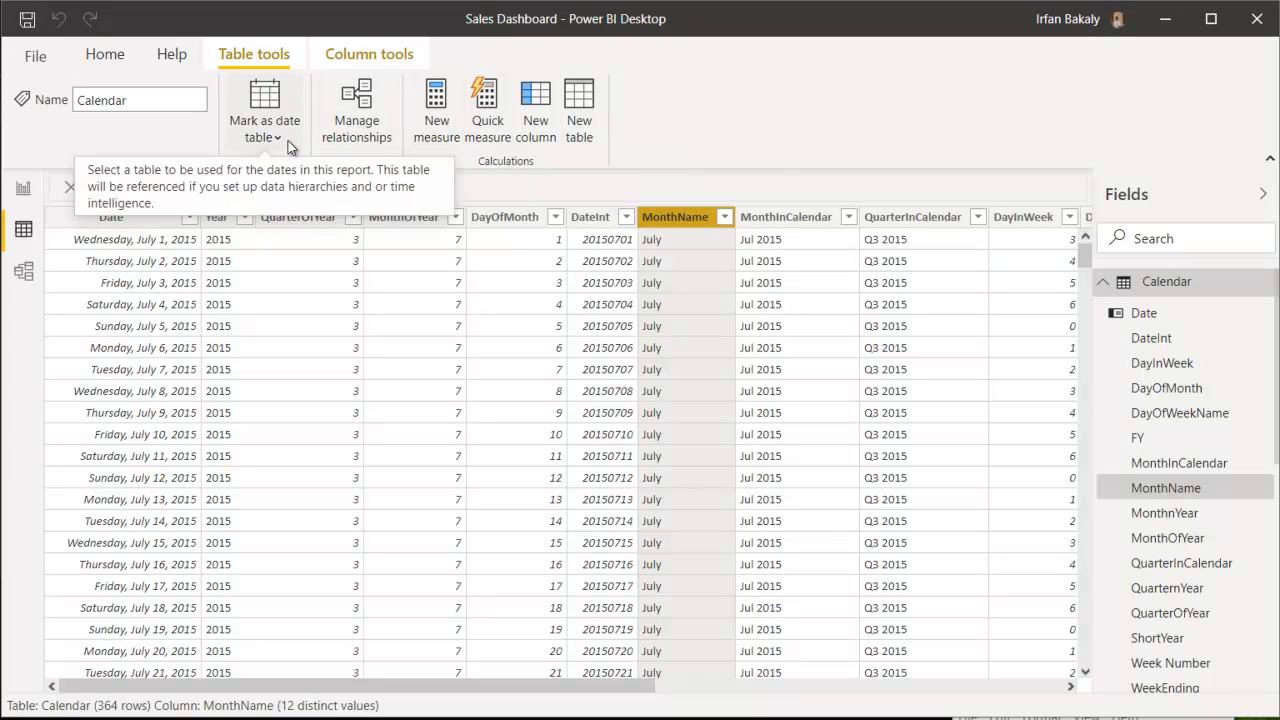
click(373, 57)
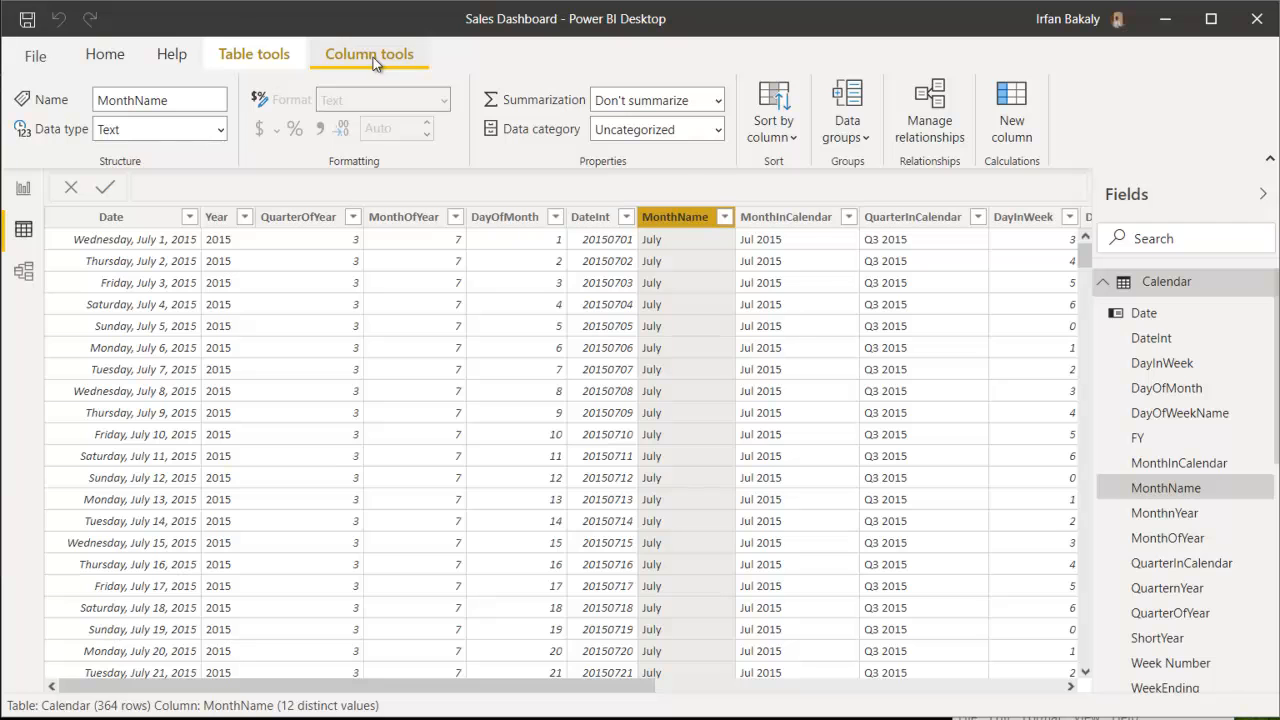
click(792, 140)
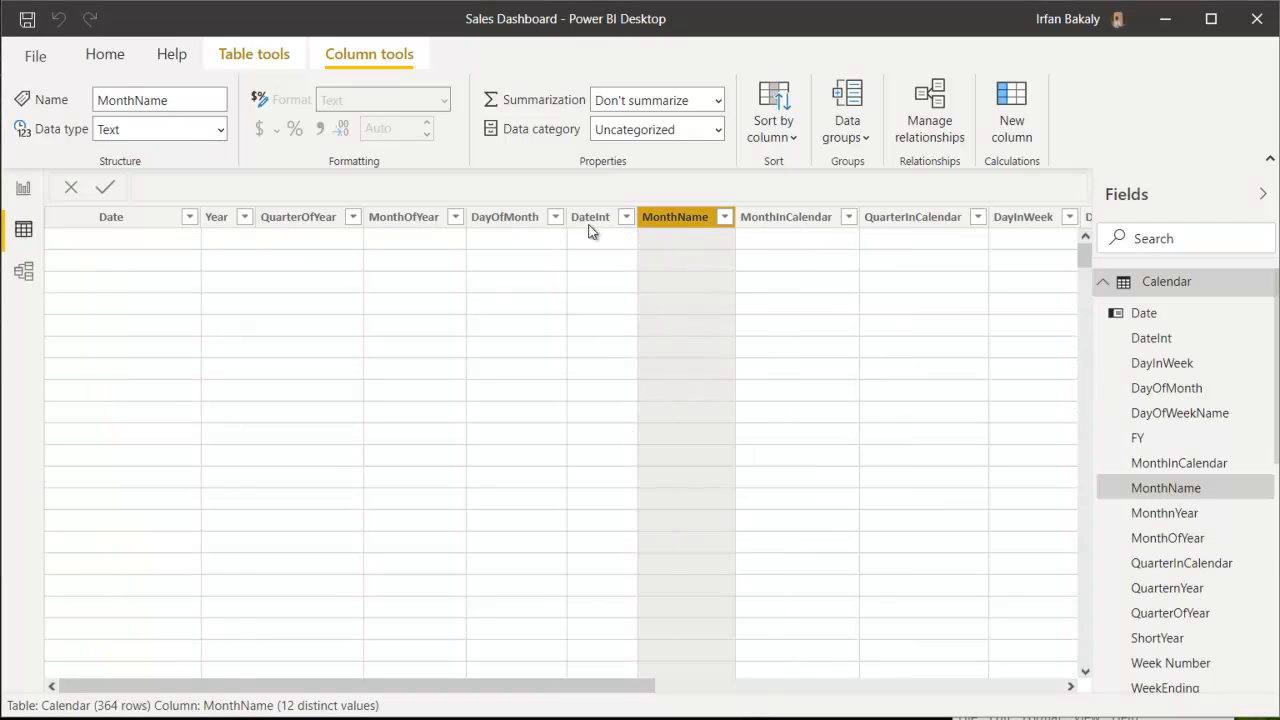
click(20, 194)
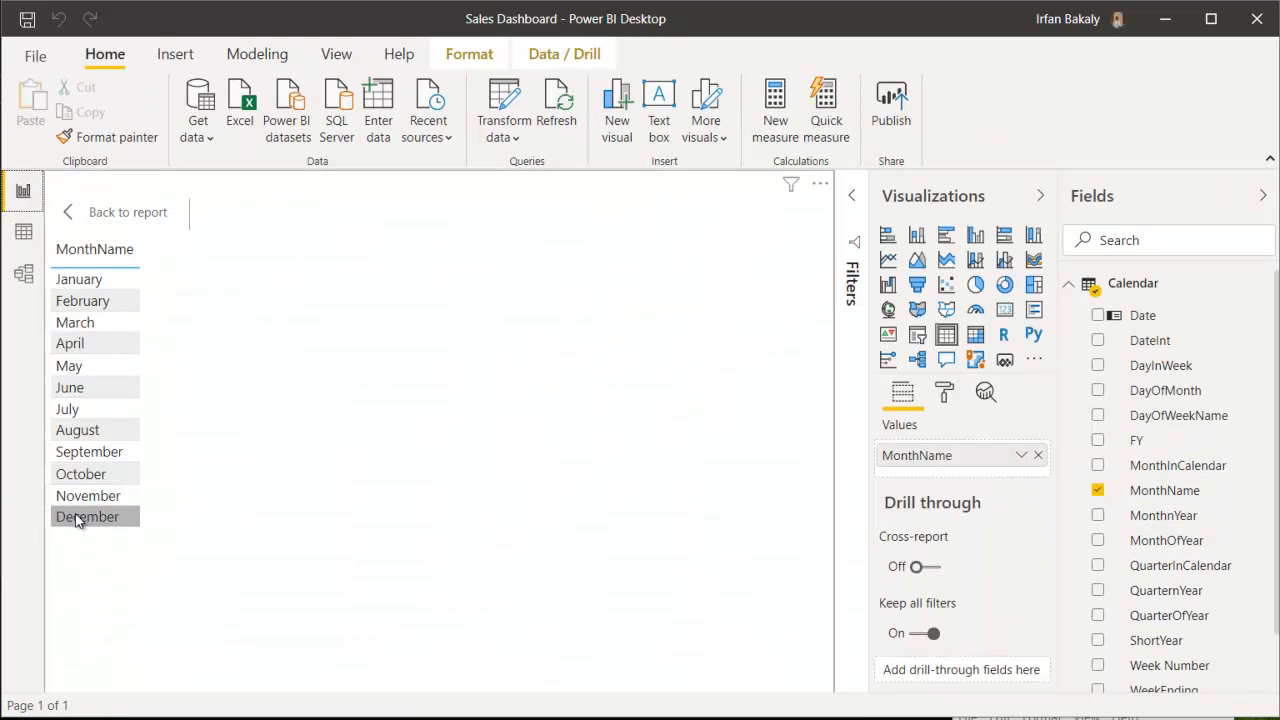
Convert the MonthName table on the report into a slicer and exclude its (Blank) item with a visual-level filter.
click(158, 209)
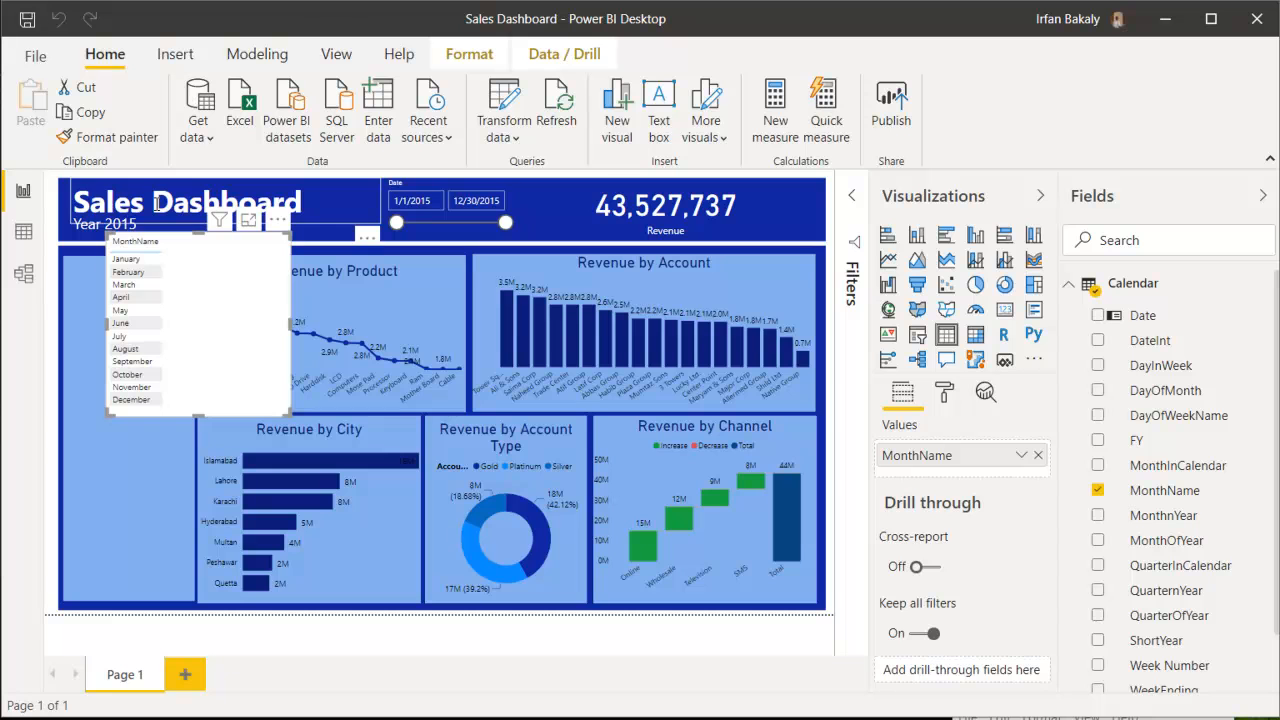
click(917, 336)
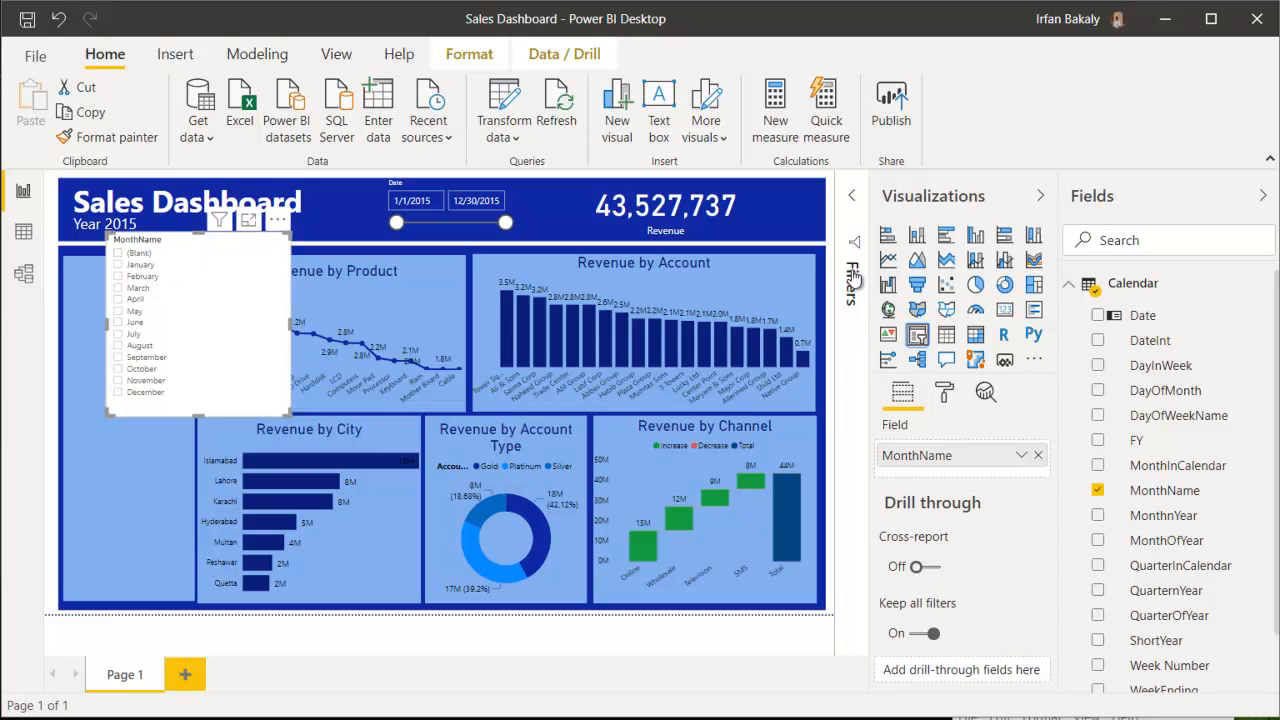
click(855, 198)
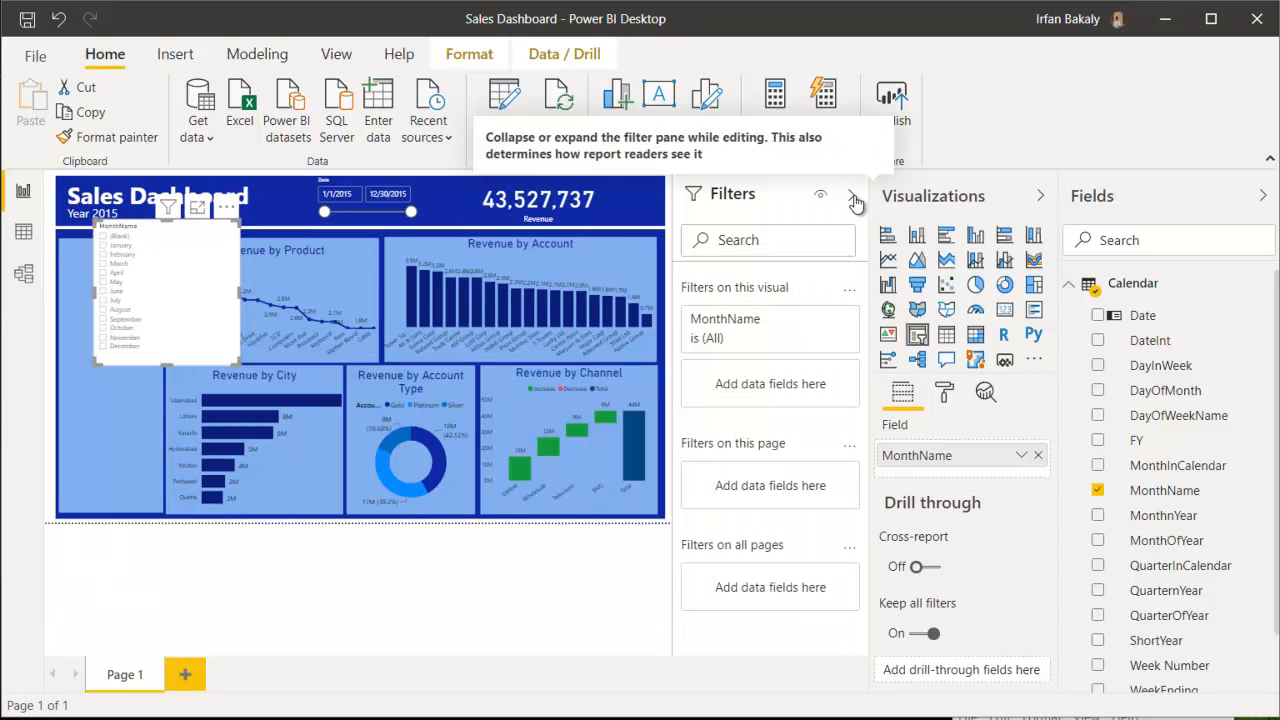
click(820, 324)
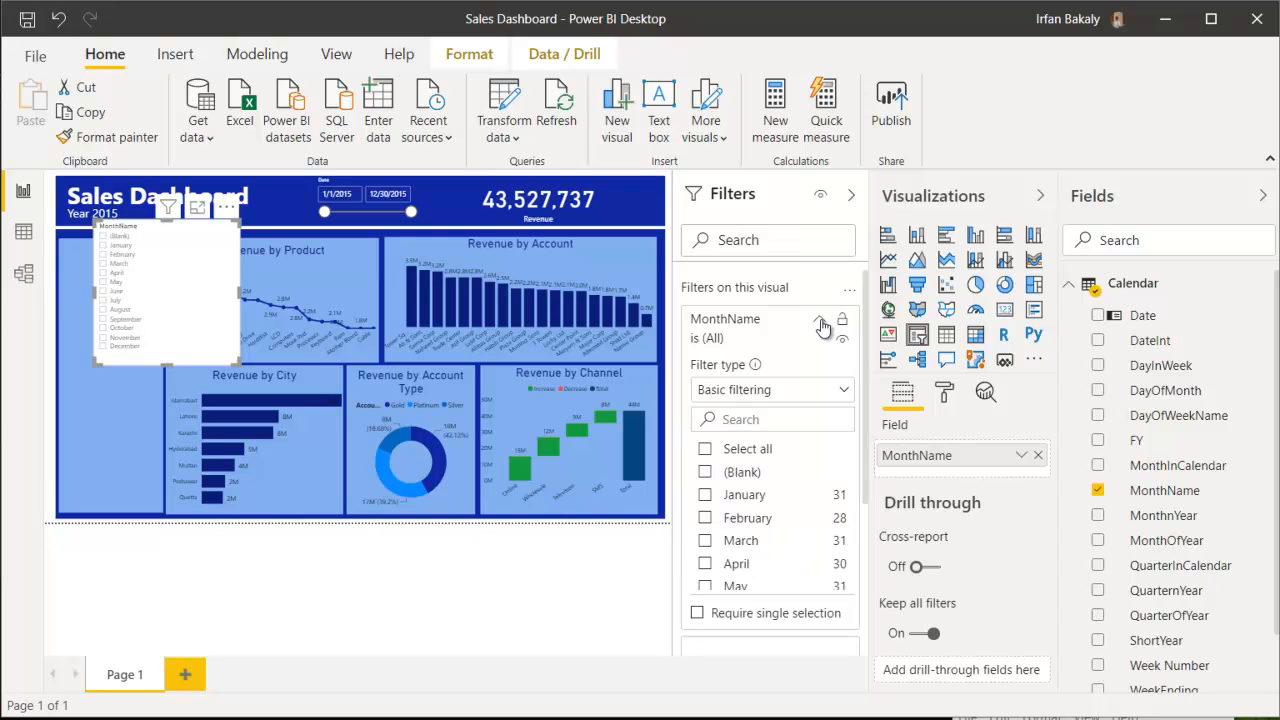
click(705, 472)
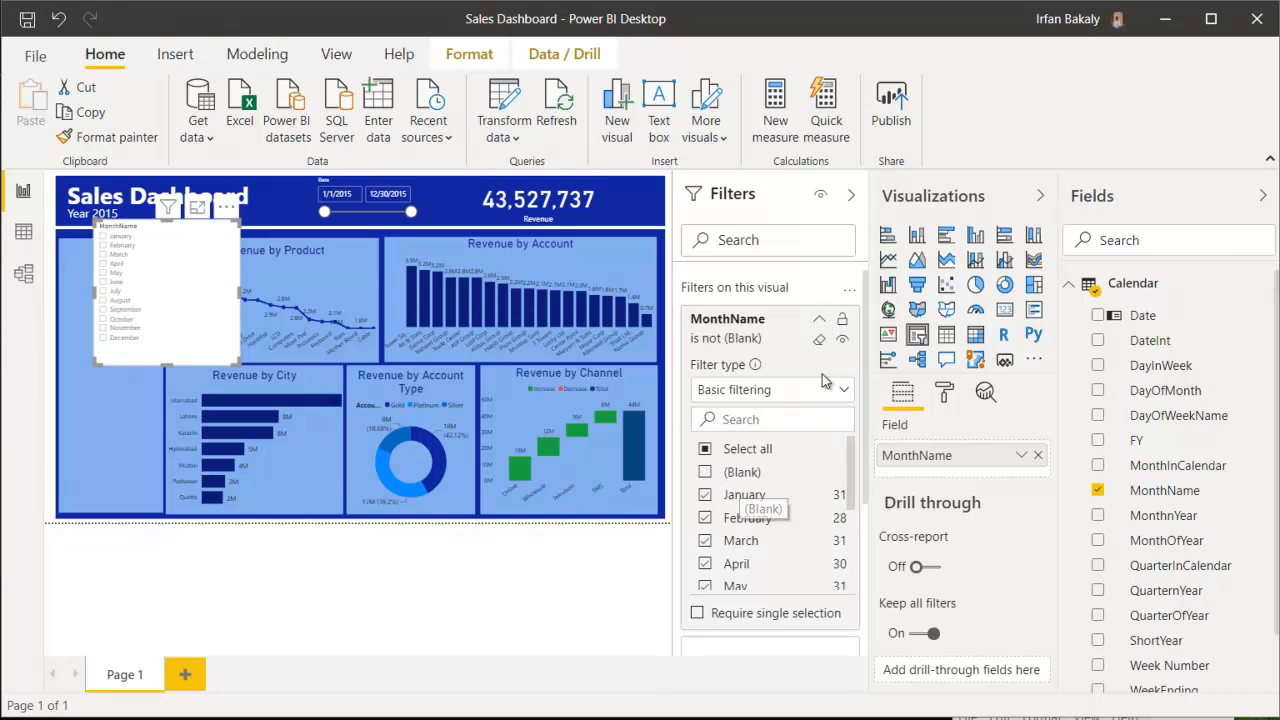
click(820, 322)
click(850, 198)
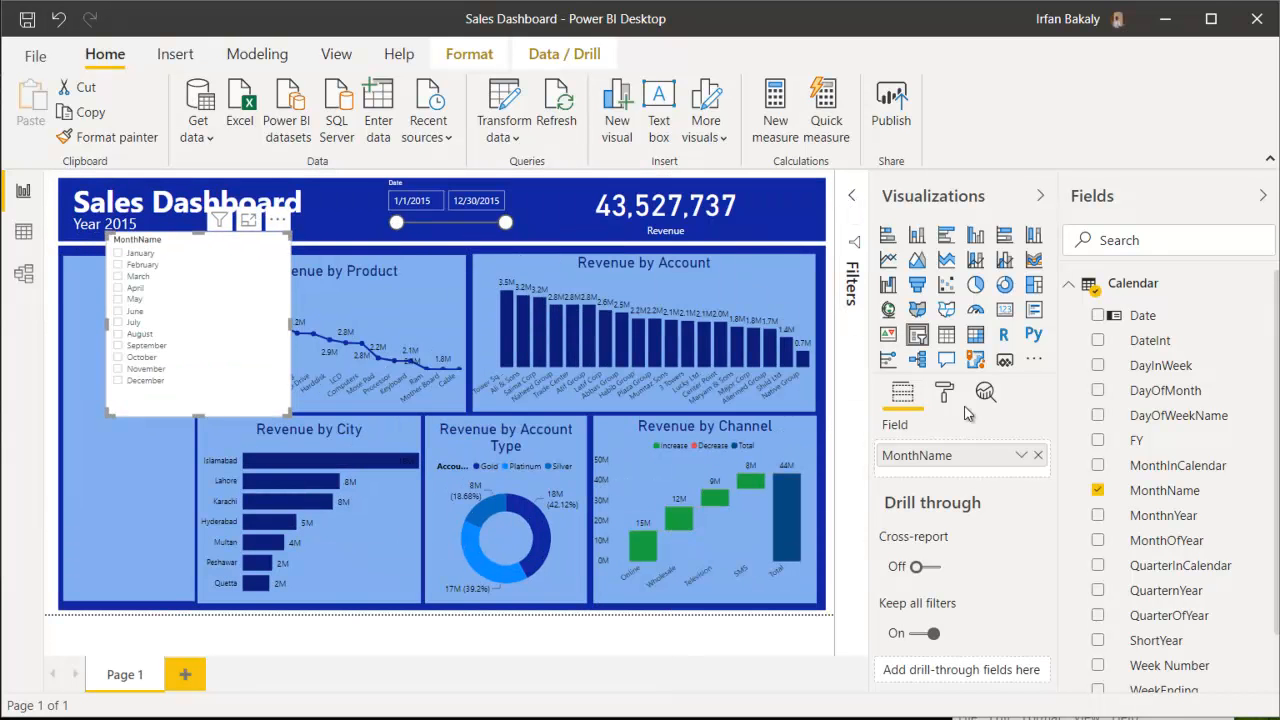
Turn off the month slicer's background and set its item font color to white.
click(944, 392)
scroll(1018, 535, down, 3)
click(1013, 555)
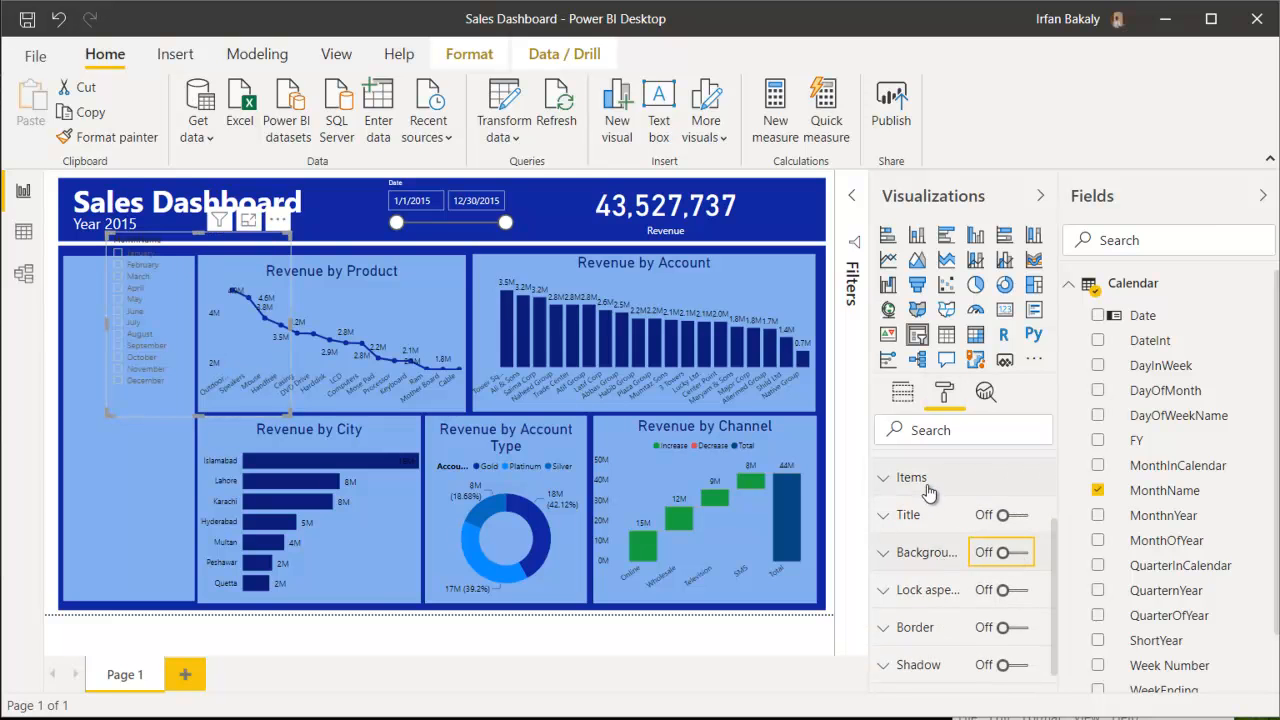
click(917, 480)
click(915, 541)
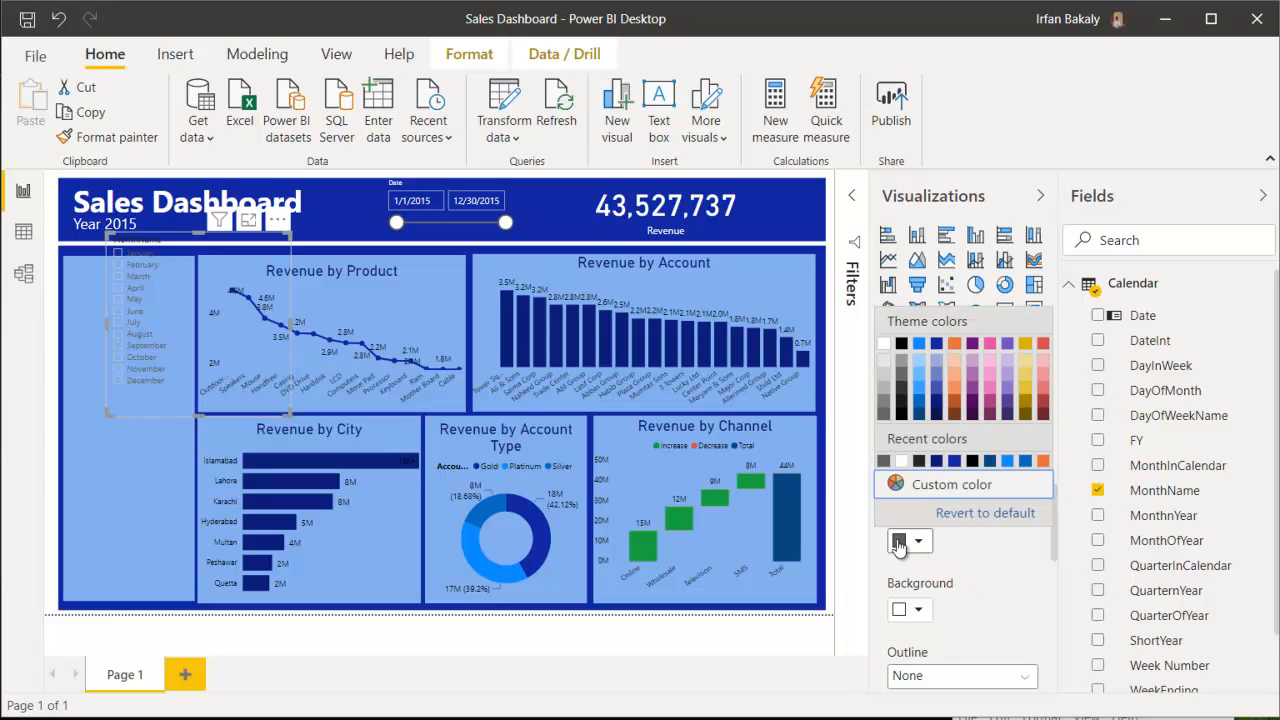
click(885, 460)
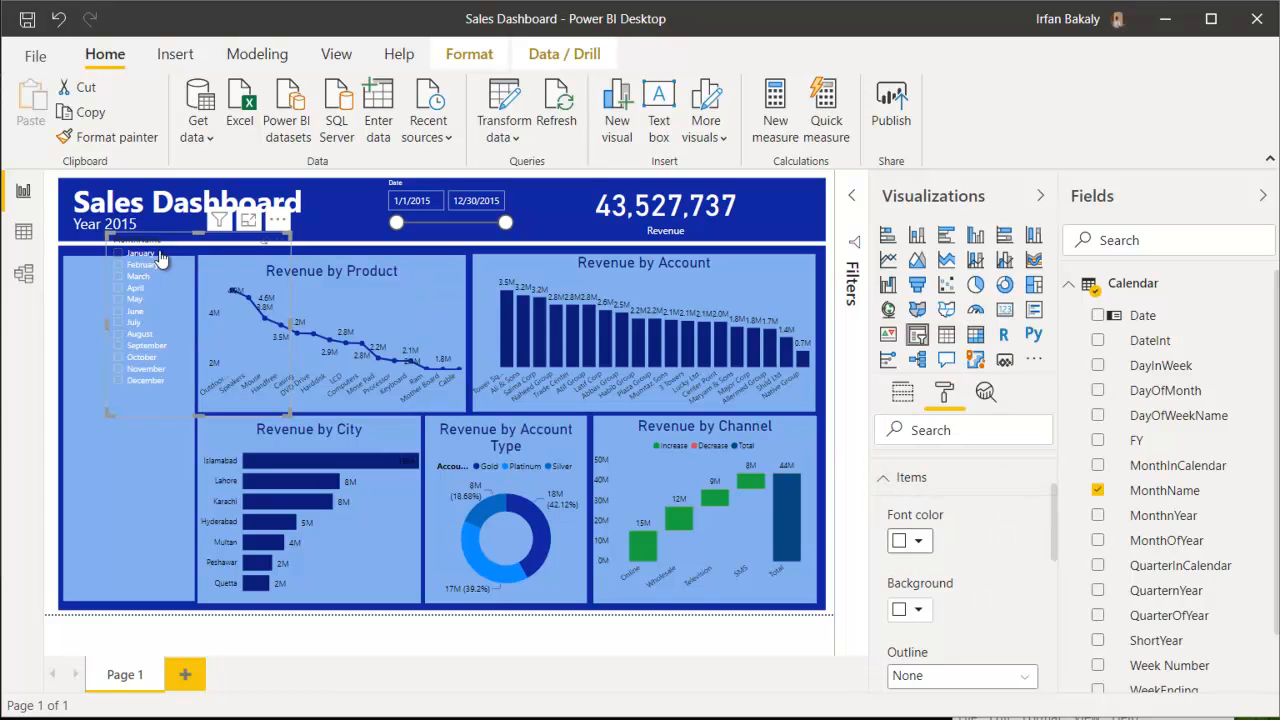
Fit the month slicer into the empty column beside Revenue by Product and set its item text size to 12 pt.
drag(289, 234, 182, 244)
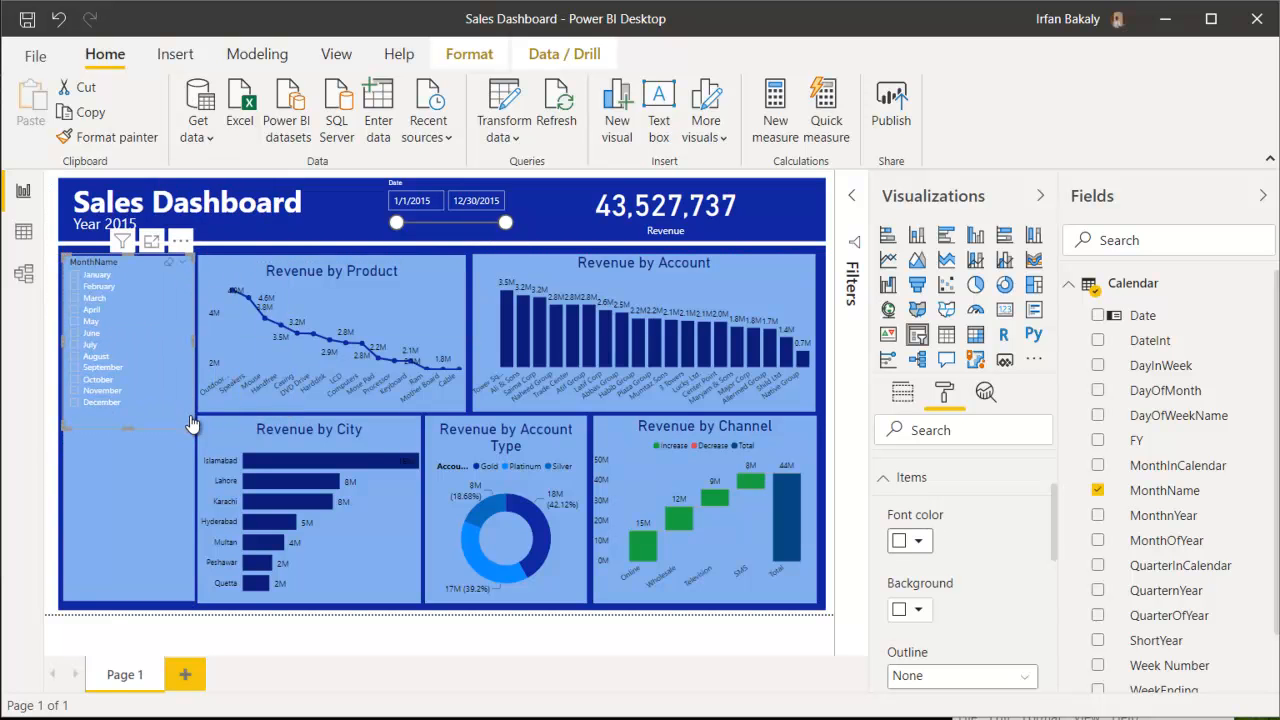
scroll(955, 613, down, 2)
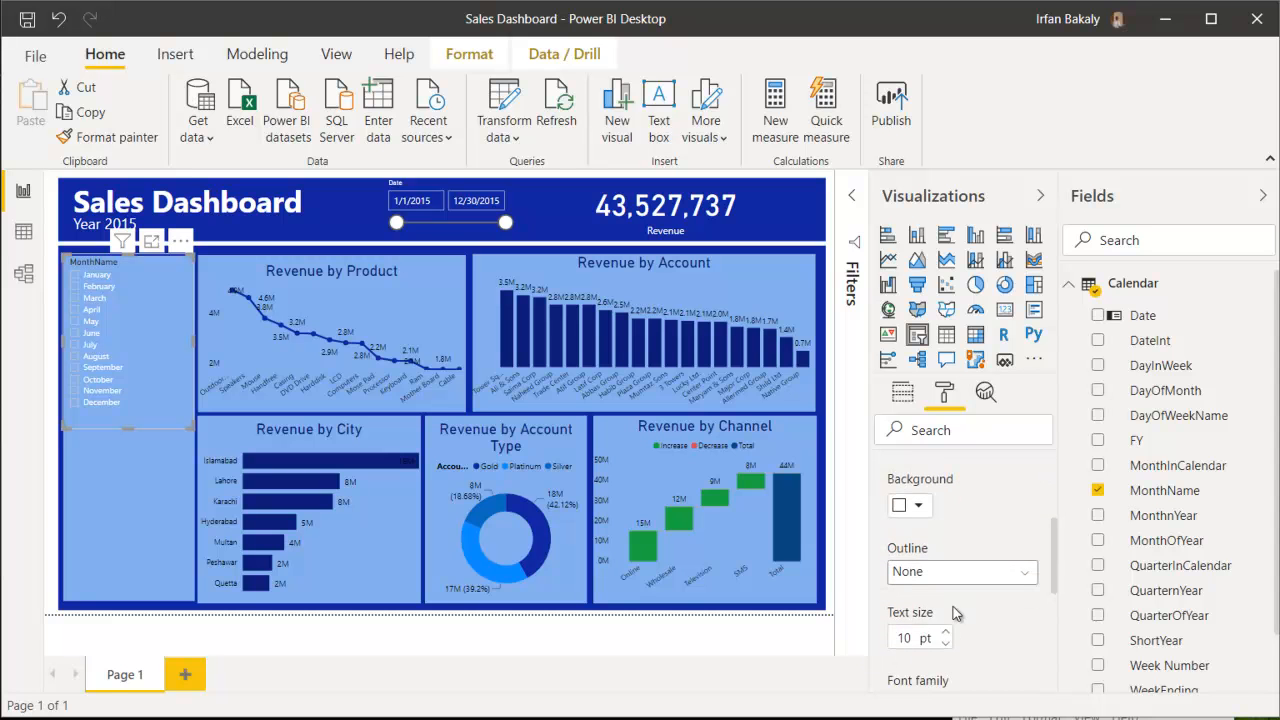
click(945, 632)
click(945, 632)
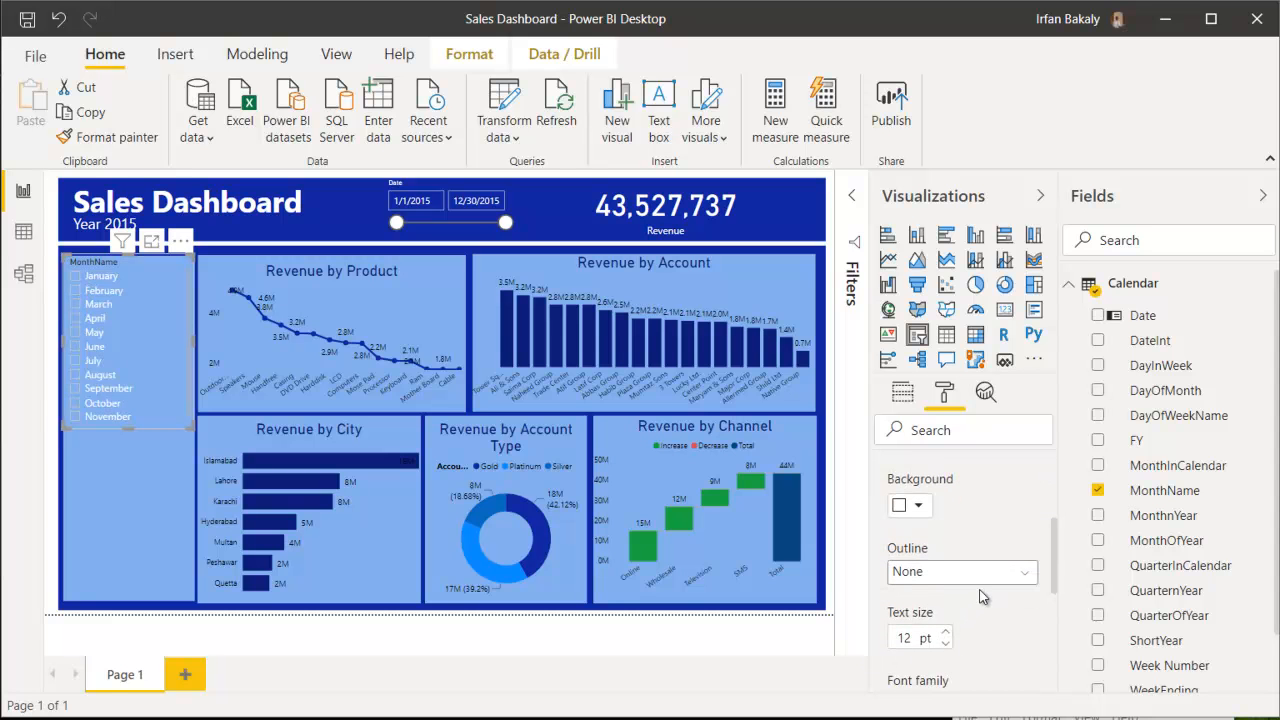
Set the month slicer's header font to white, extend the slicer's height to fit all twelve months and deselect it.
scroll(980, 597, up, 4)
click(940, 546)
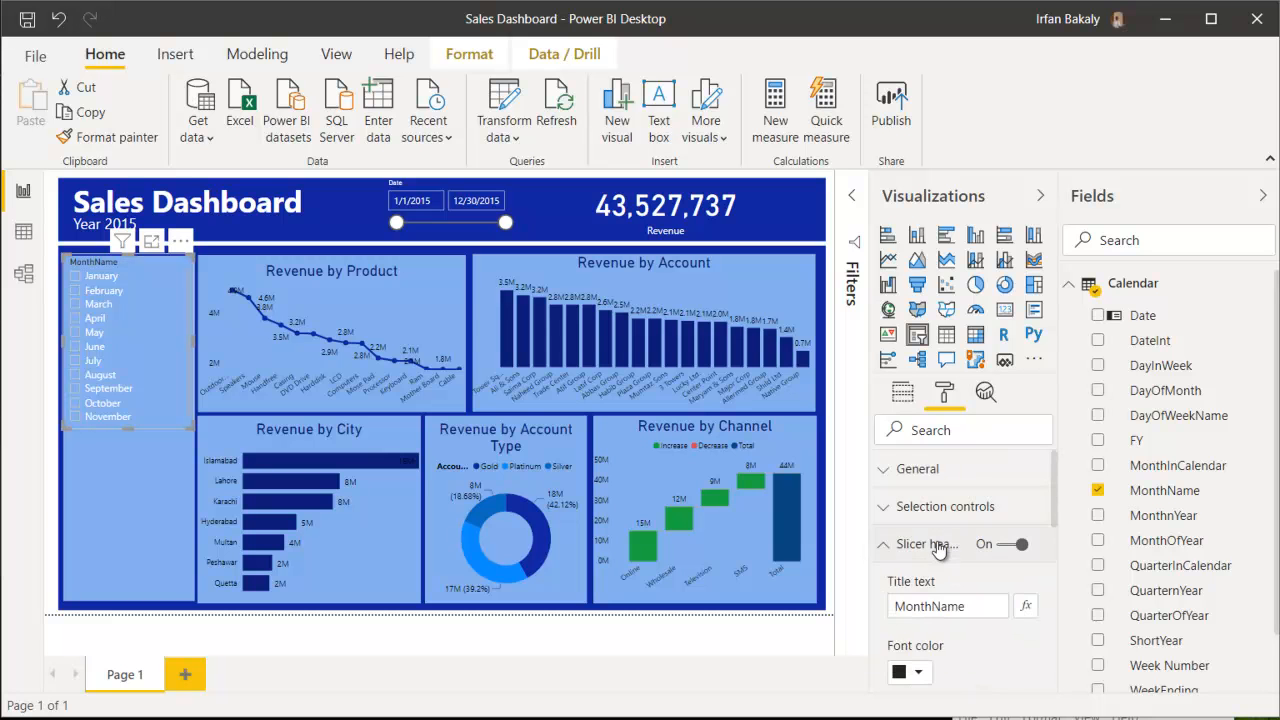
click(919, 673)
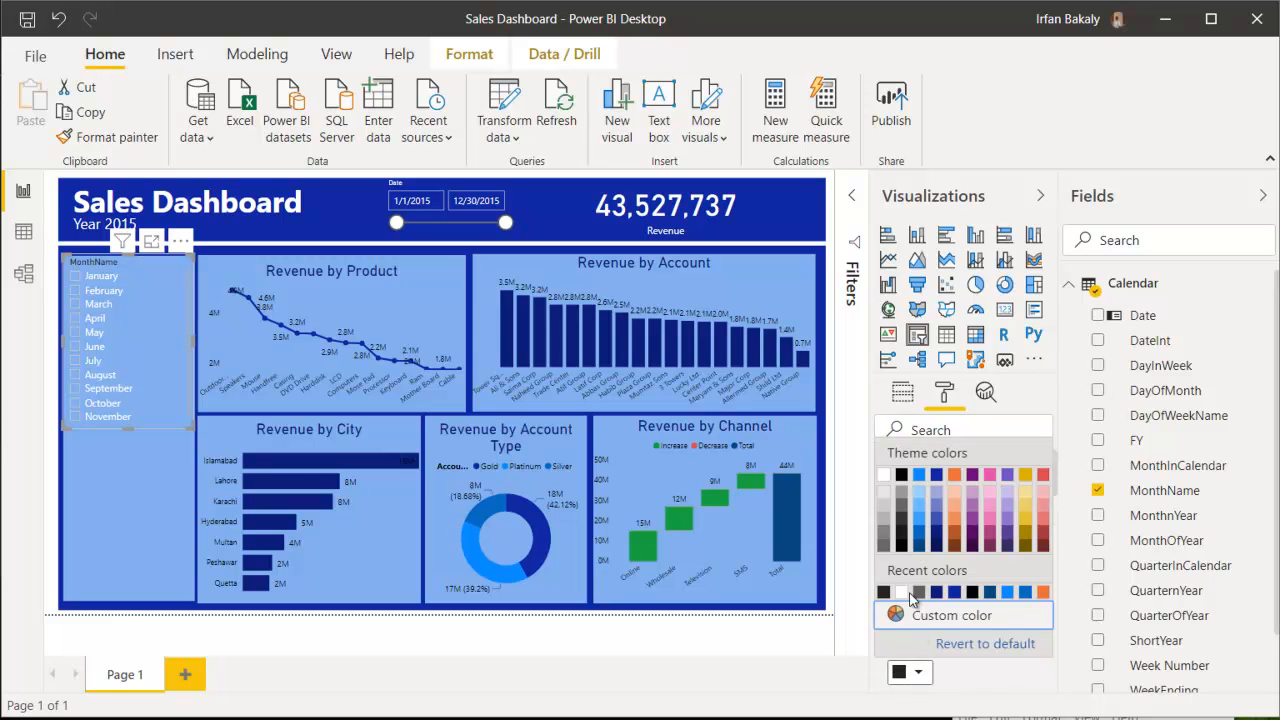
click(884, 476)
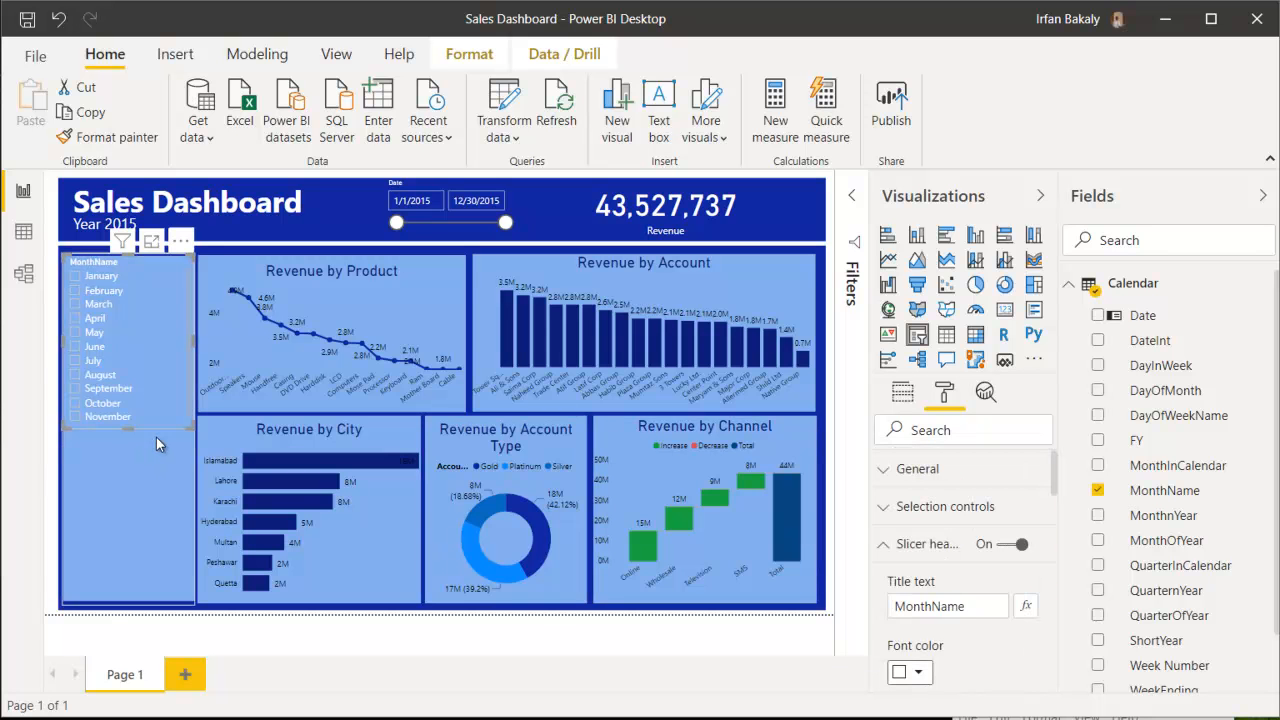
drag(190, 429, 182, 446)
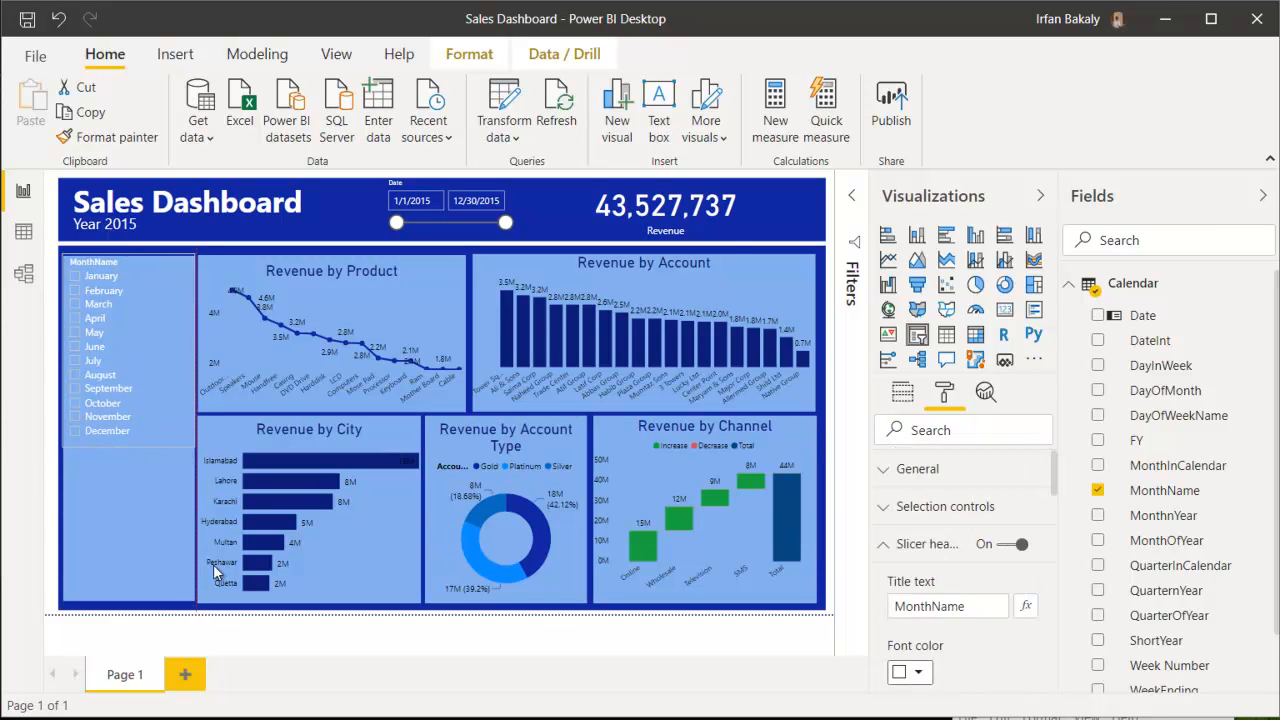
click(770, 180)
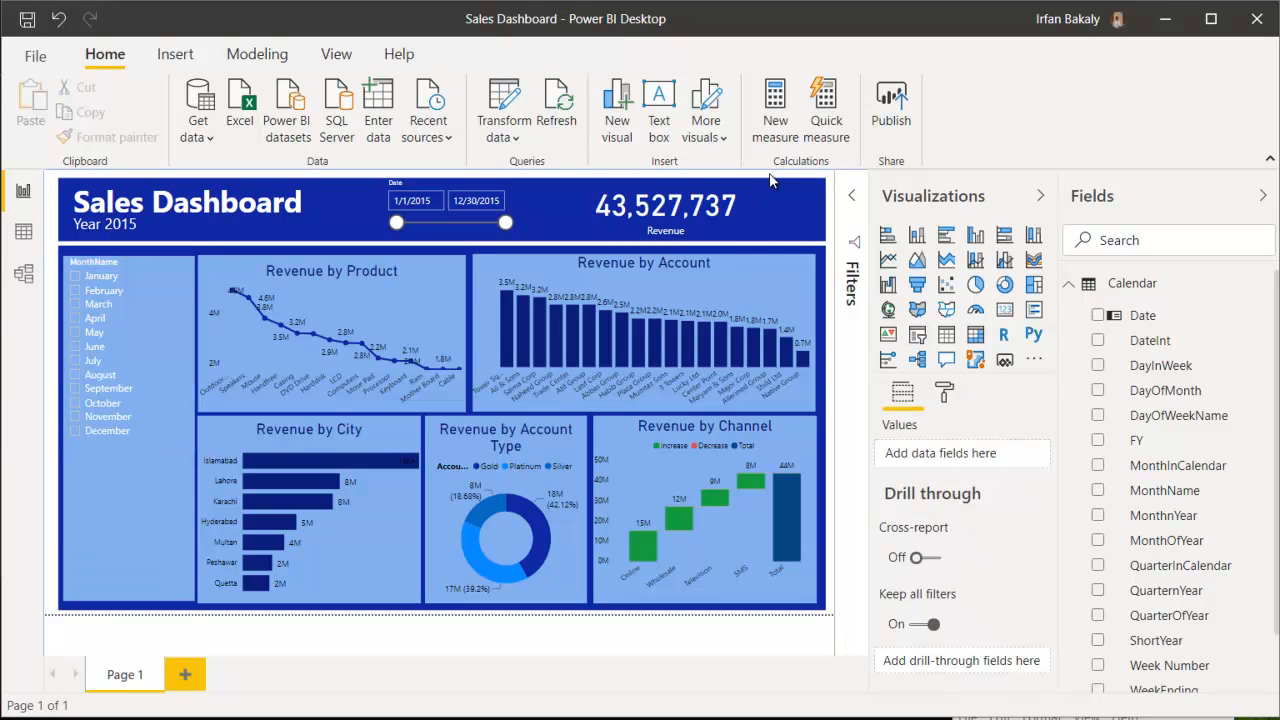
Test the month slicer with January, February and March in turn, then clear the selection and deselect the slicer.
click(108, 280)
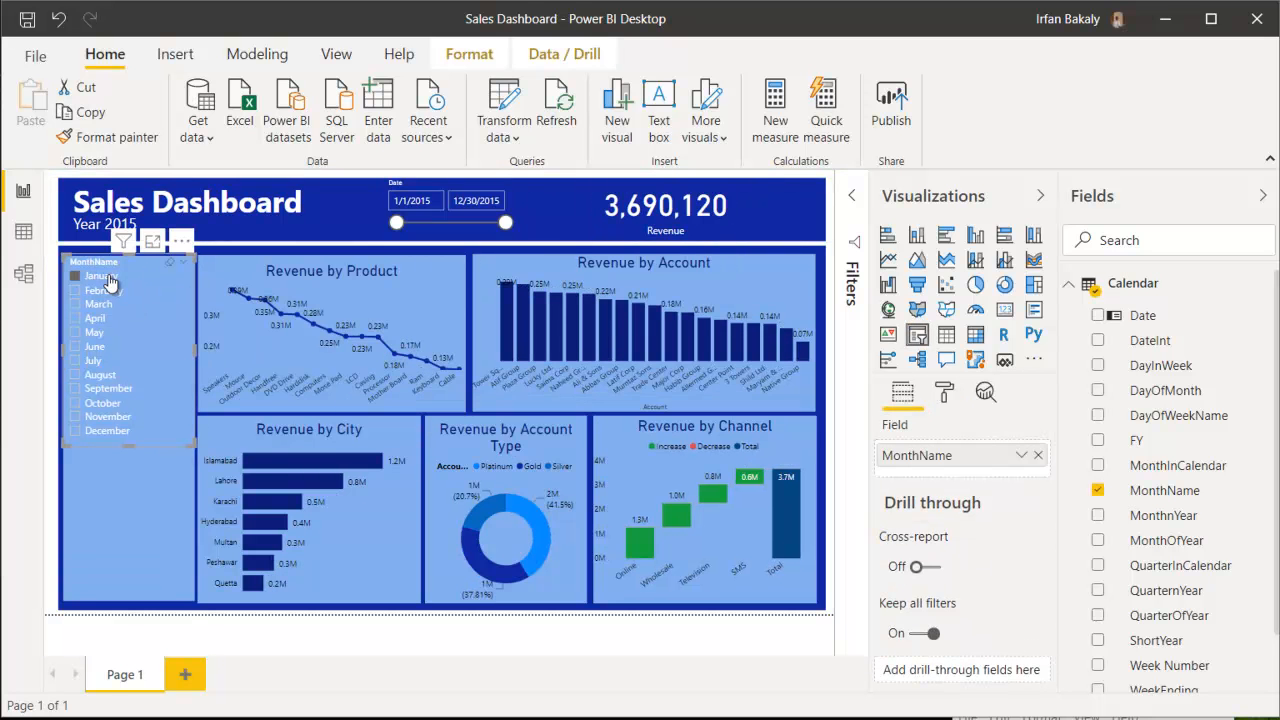
click(100, 304)
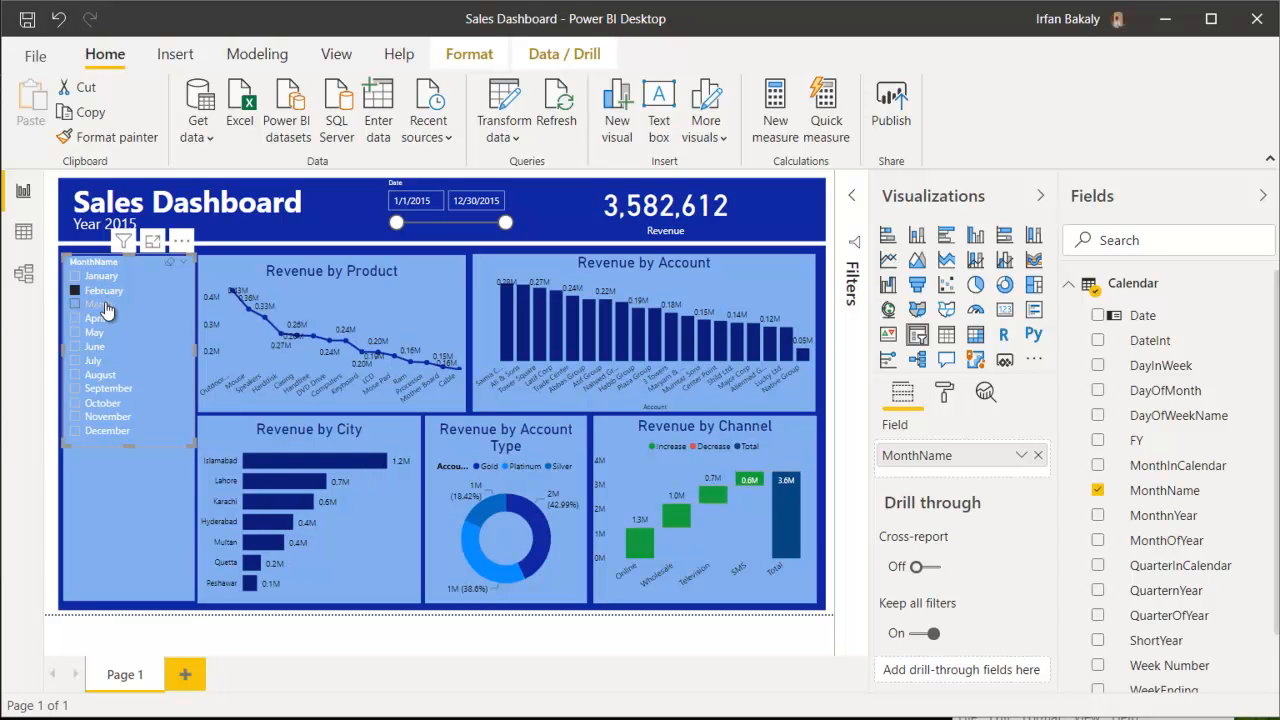
click(104, 327)
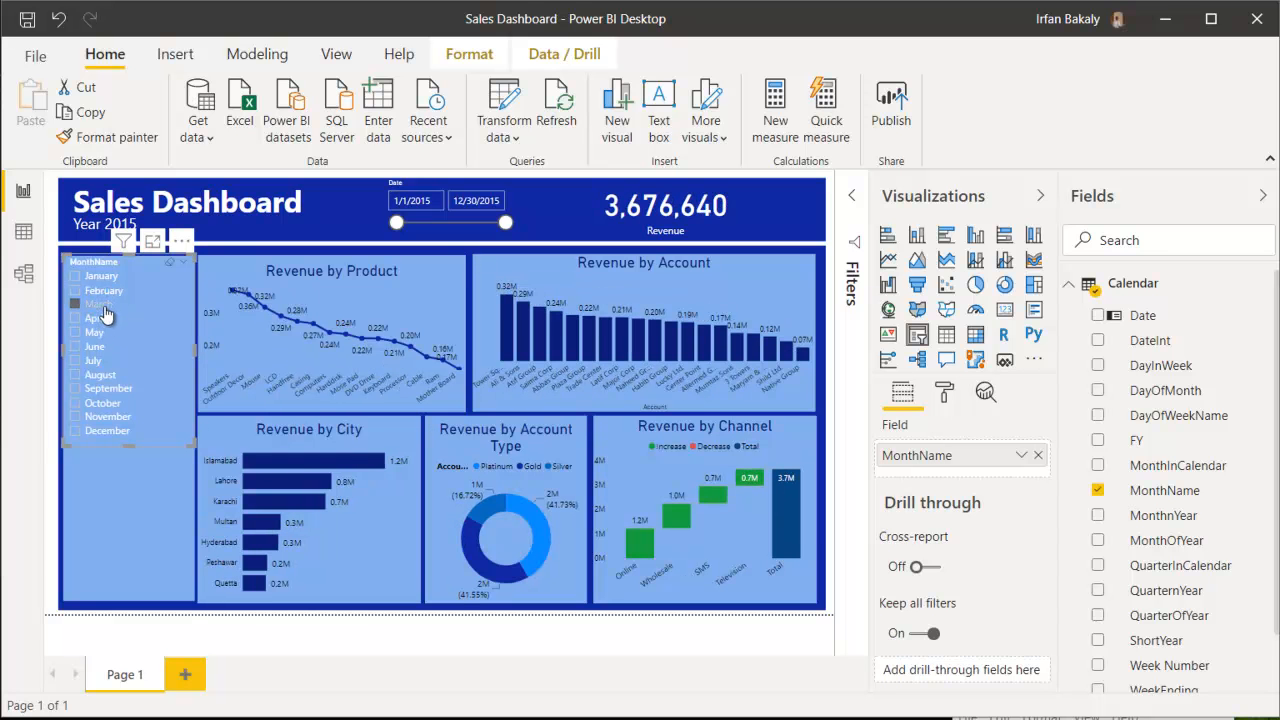
click(107, 312)
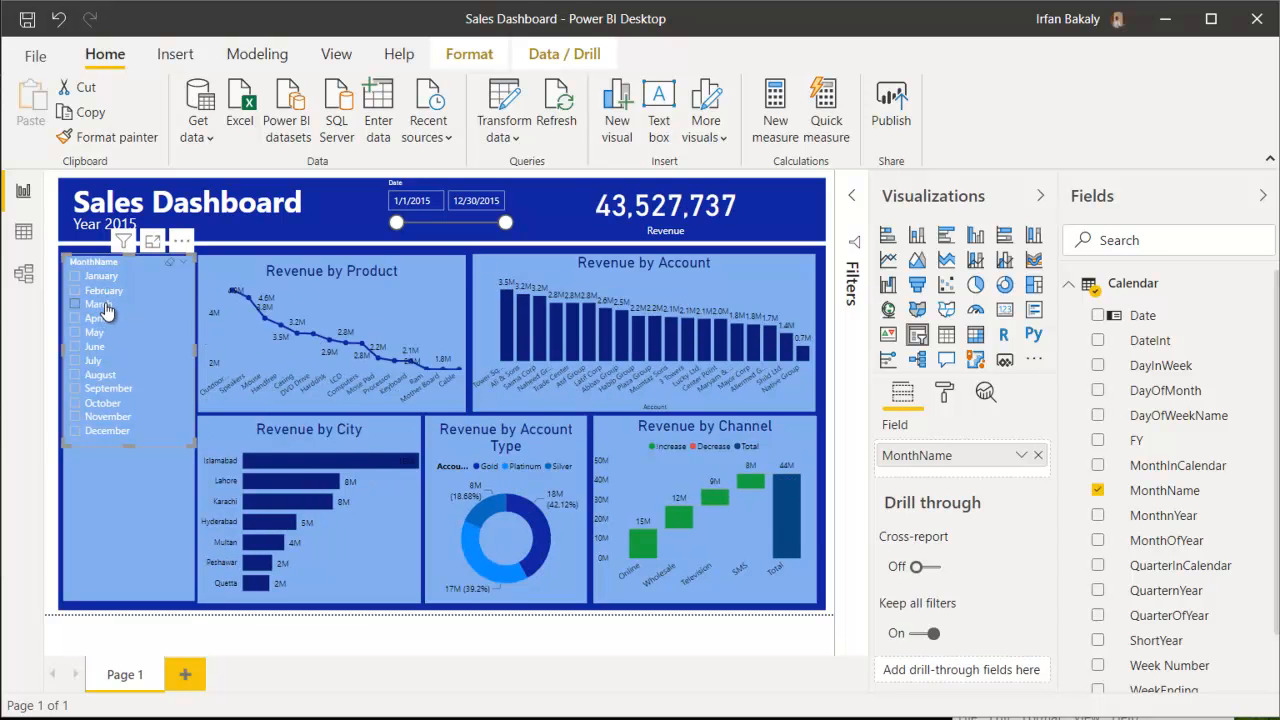
click(803, 177)
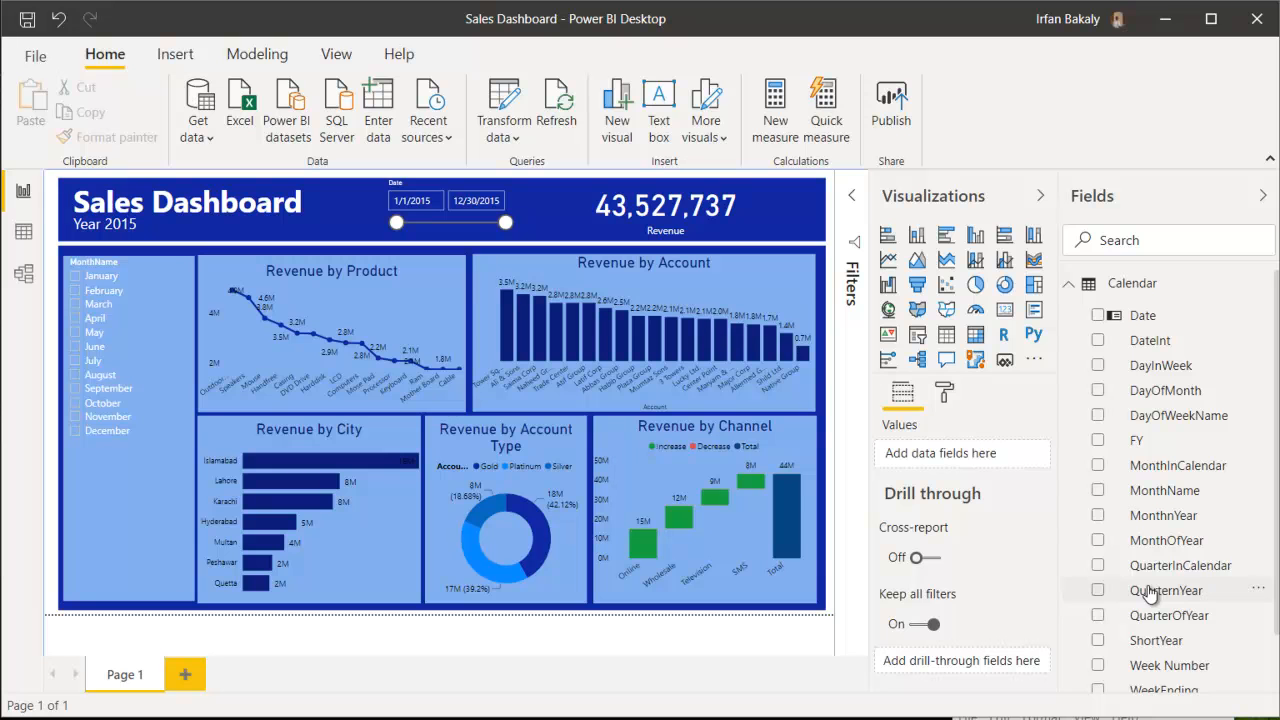
Add a slicer for Calendar's QuarterInCalendar field and copy the month slicer's formatting onto it with Format Painter.
click(1098, 565)
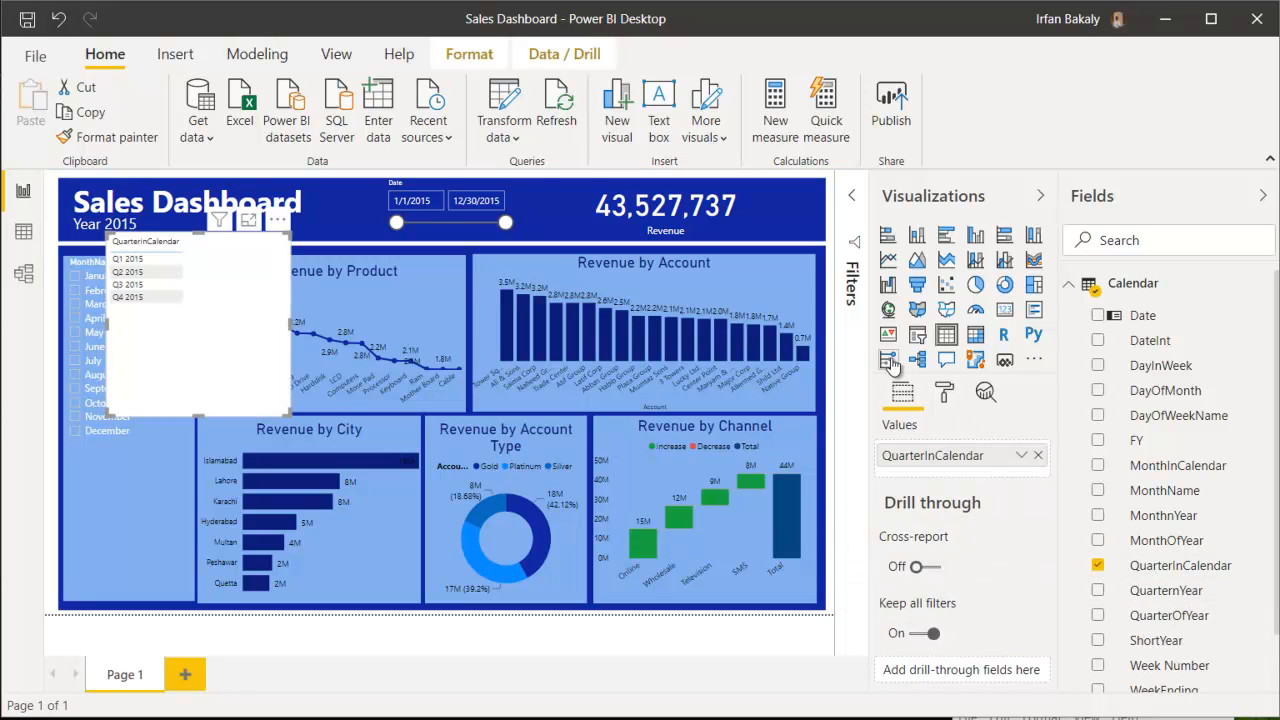
click(917, 336)
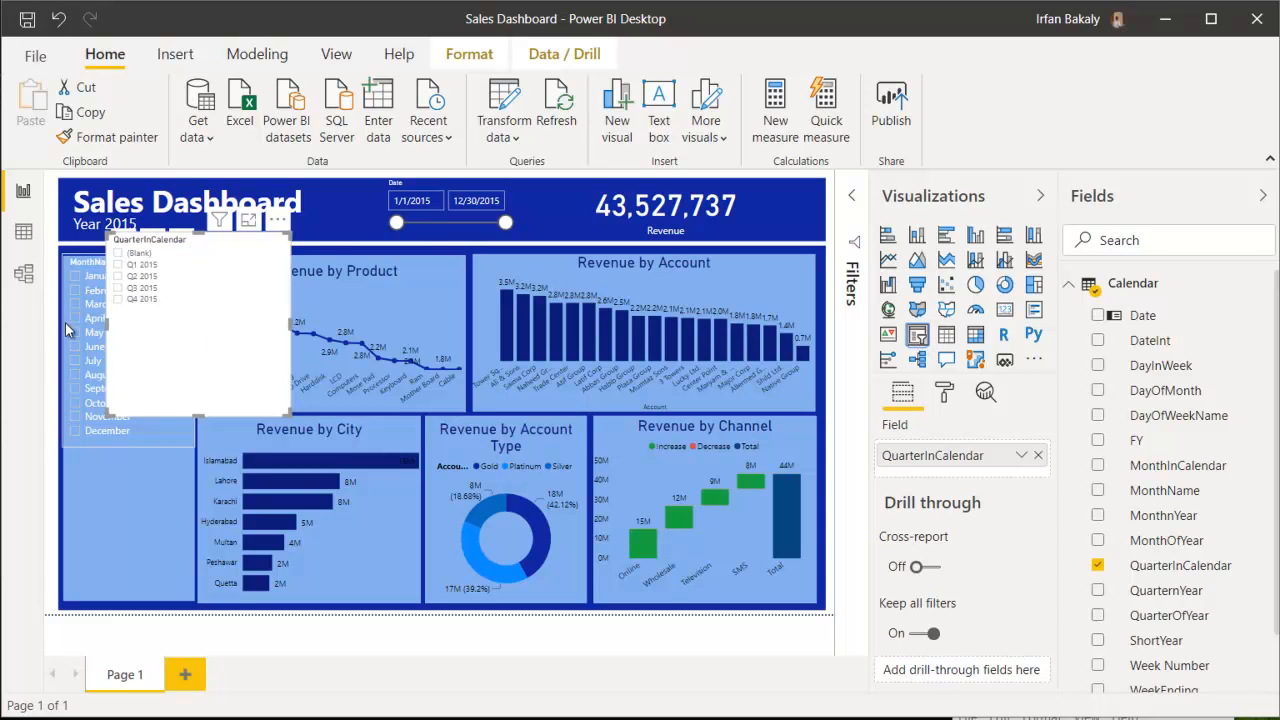
click(78, 259)
click(112, 143)
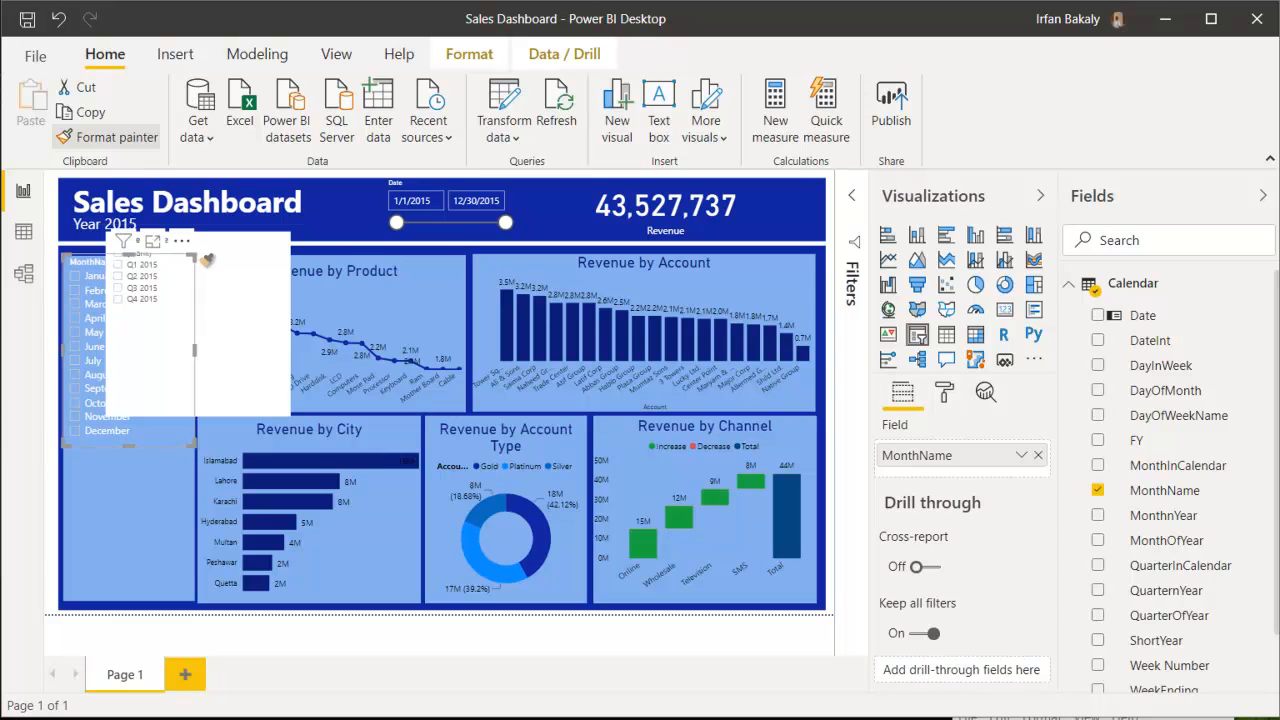
click(218, 242)
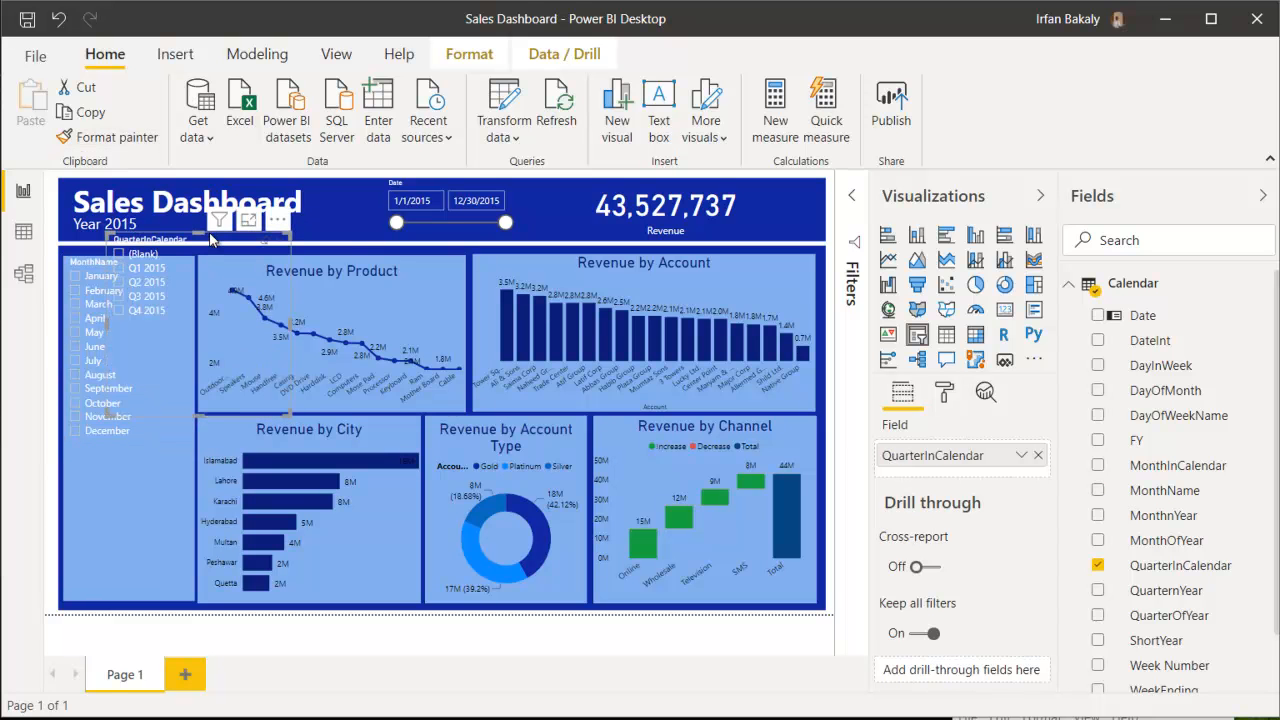
Exclude the (Blank) item from the QuarterInCalendar slicer with a visual-level filter.
click(852, 196)
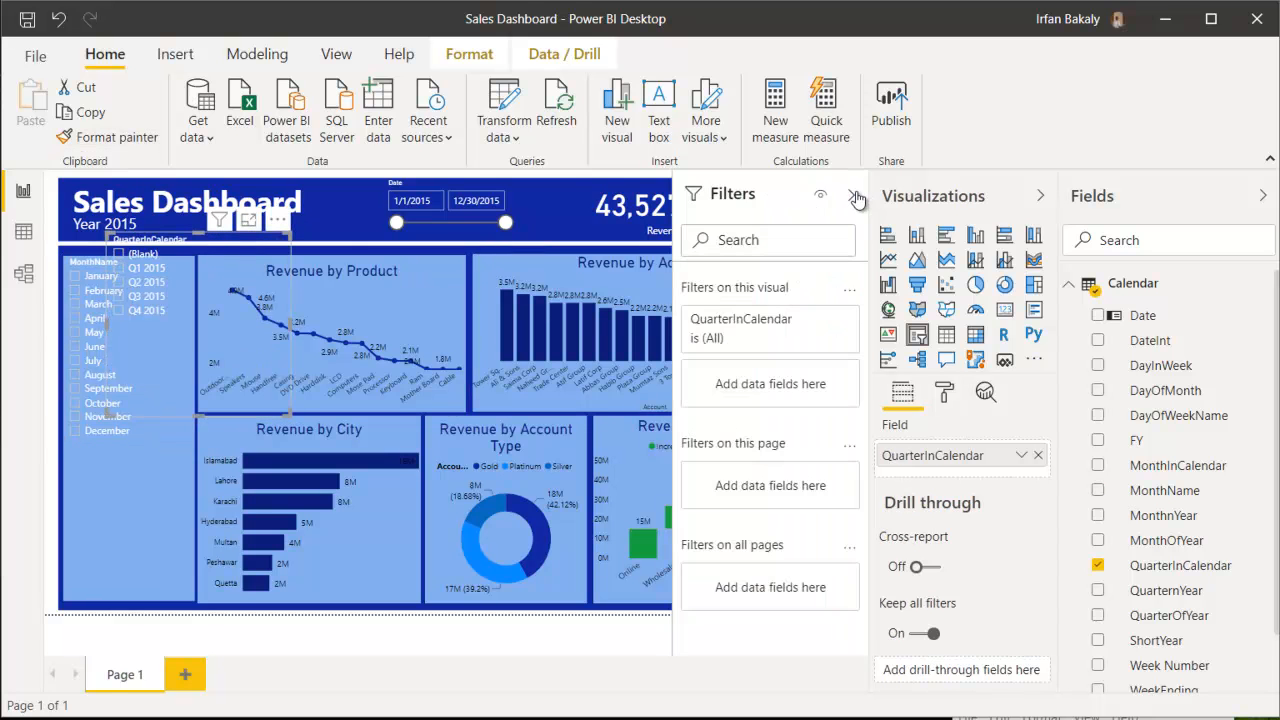
click(819, 323)
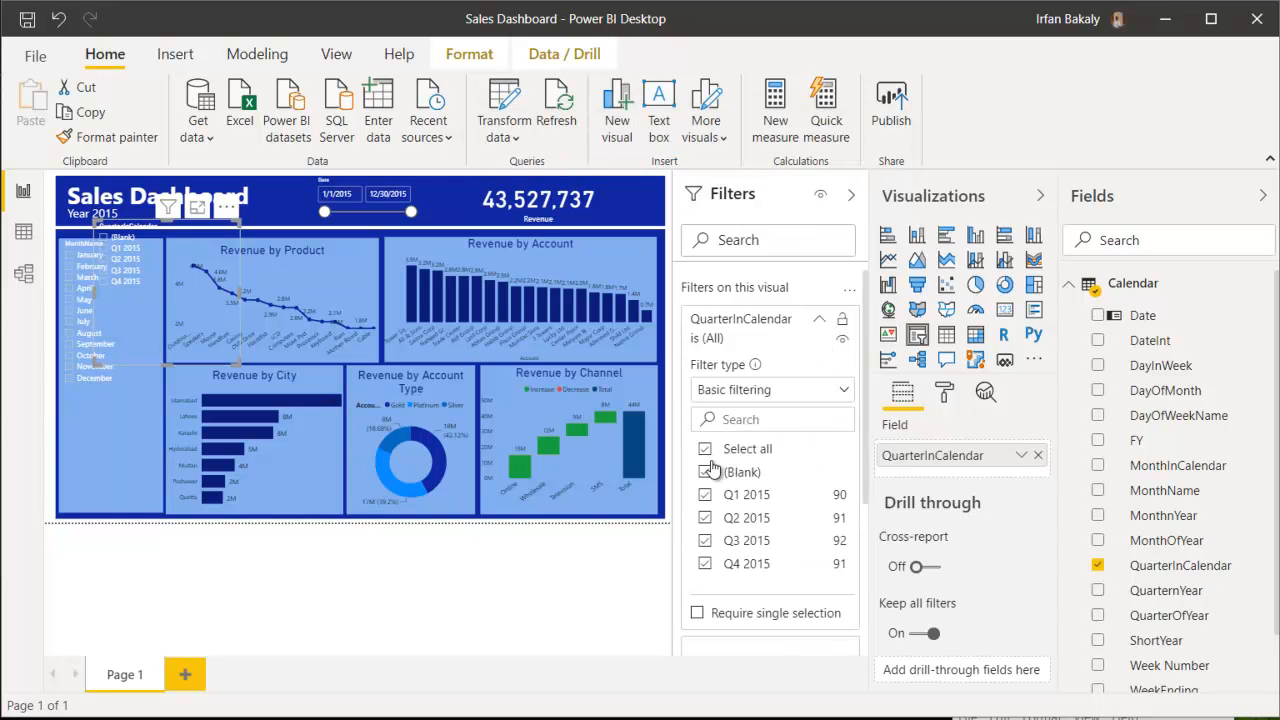
click(708, 472)
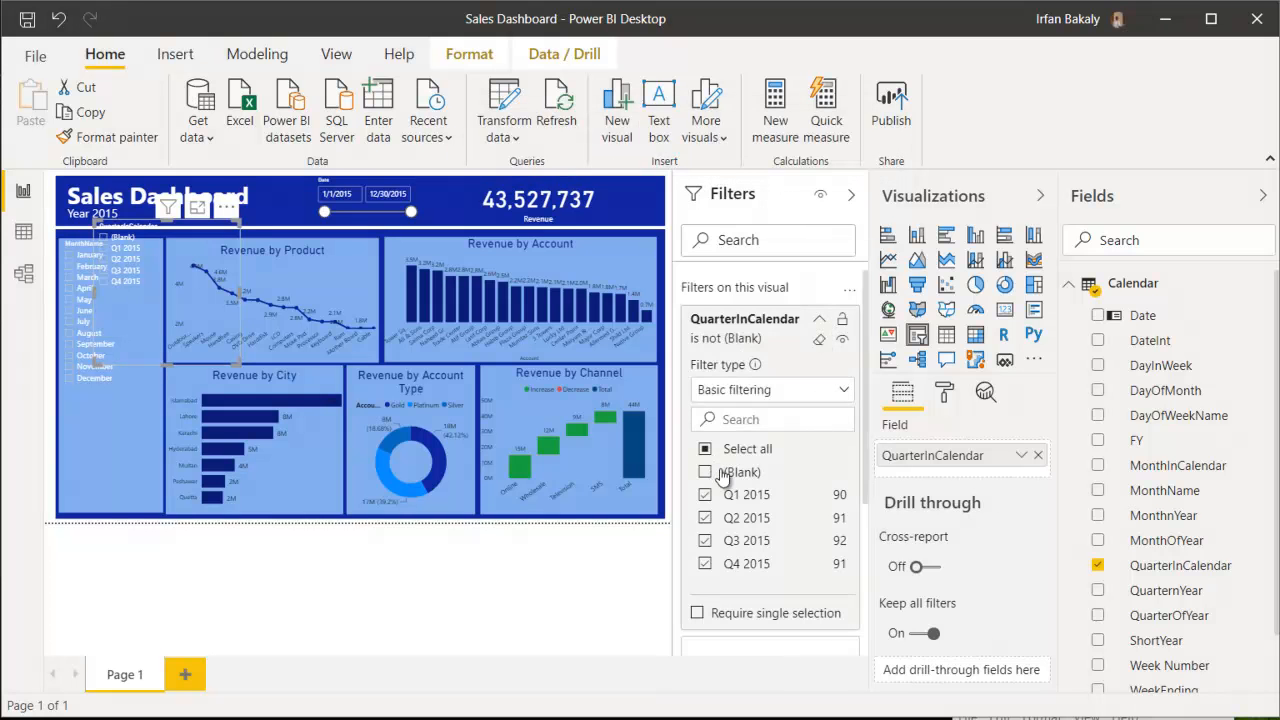
click(820, 325)
click(851, 194)
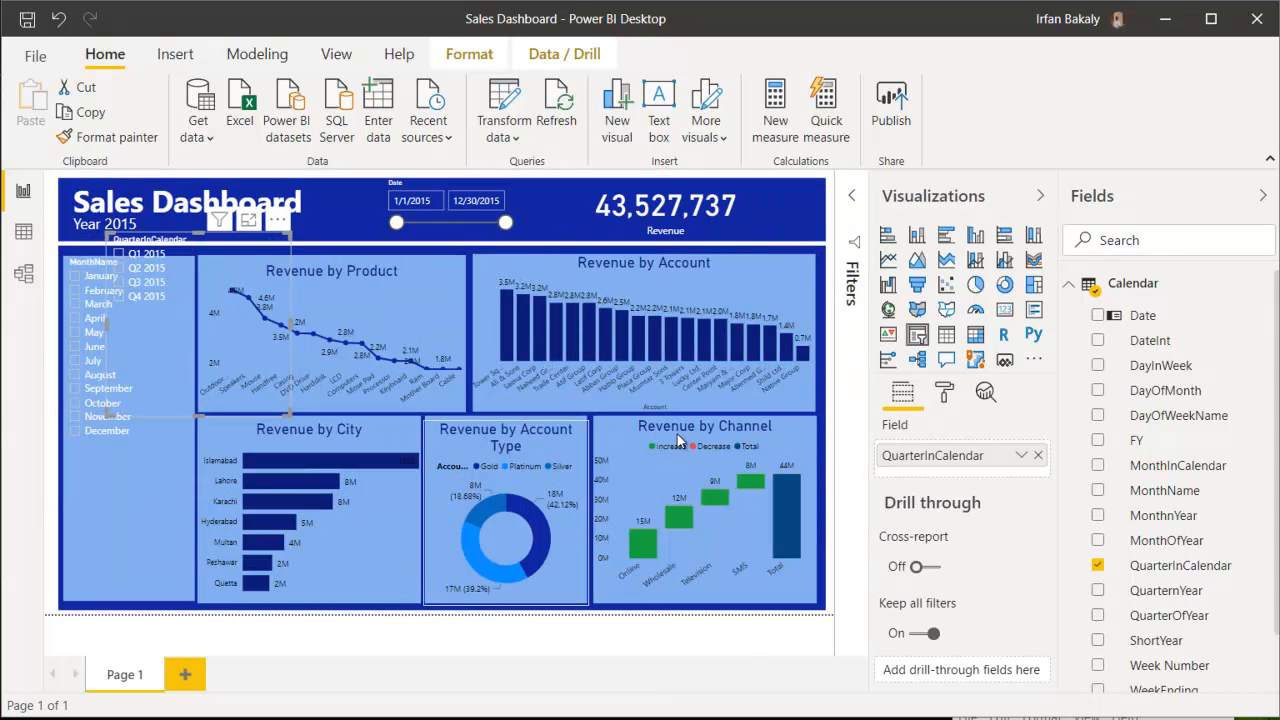
Switch the quarter slicer to a dropdown, place it below the month slicer and shrink it to the column's width.
click(283, 245)
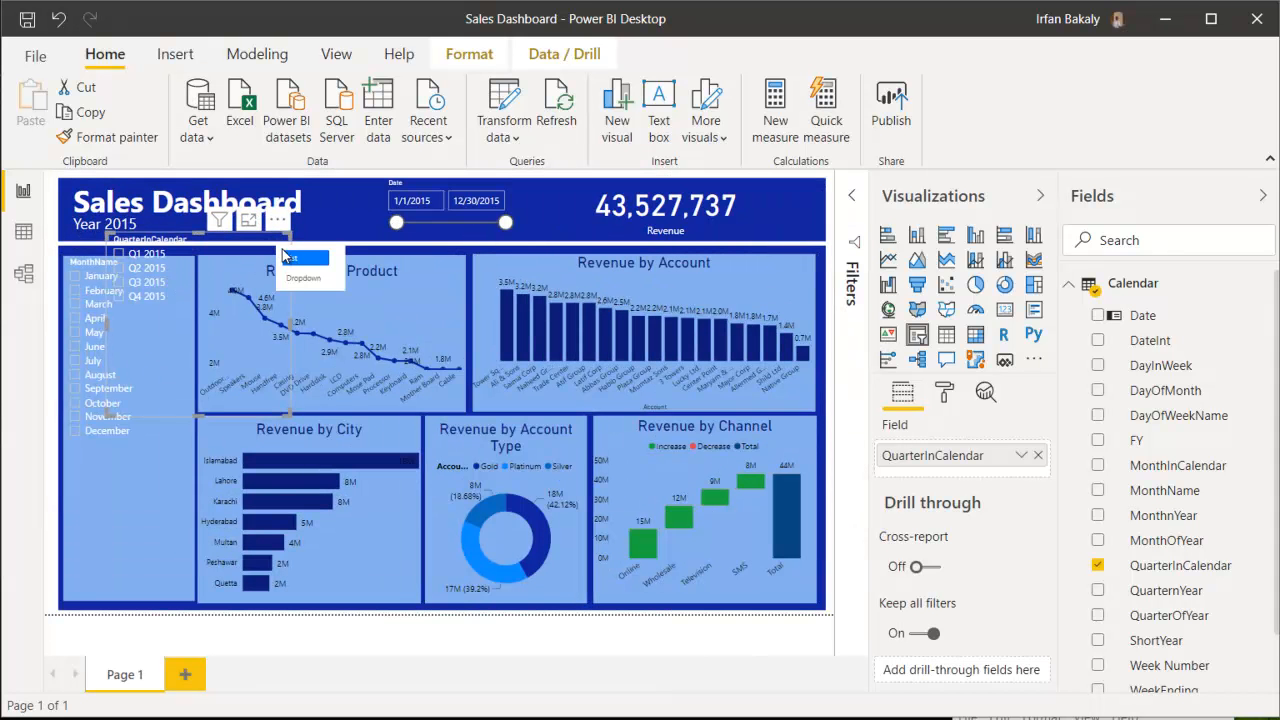
click(298, 278)
drag(236, 244, 249, 459)
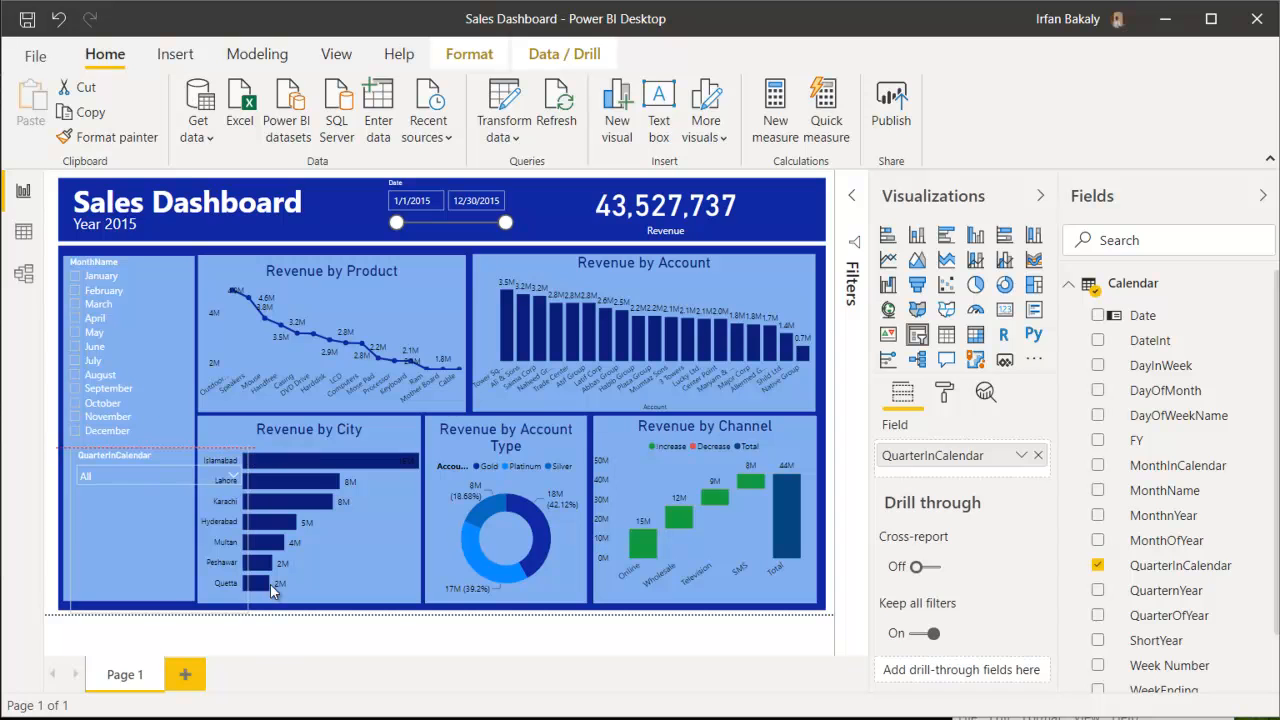
drag(238, 512, 240, 515)
drag(247, 612, 192, 503)
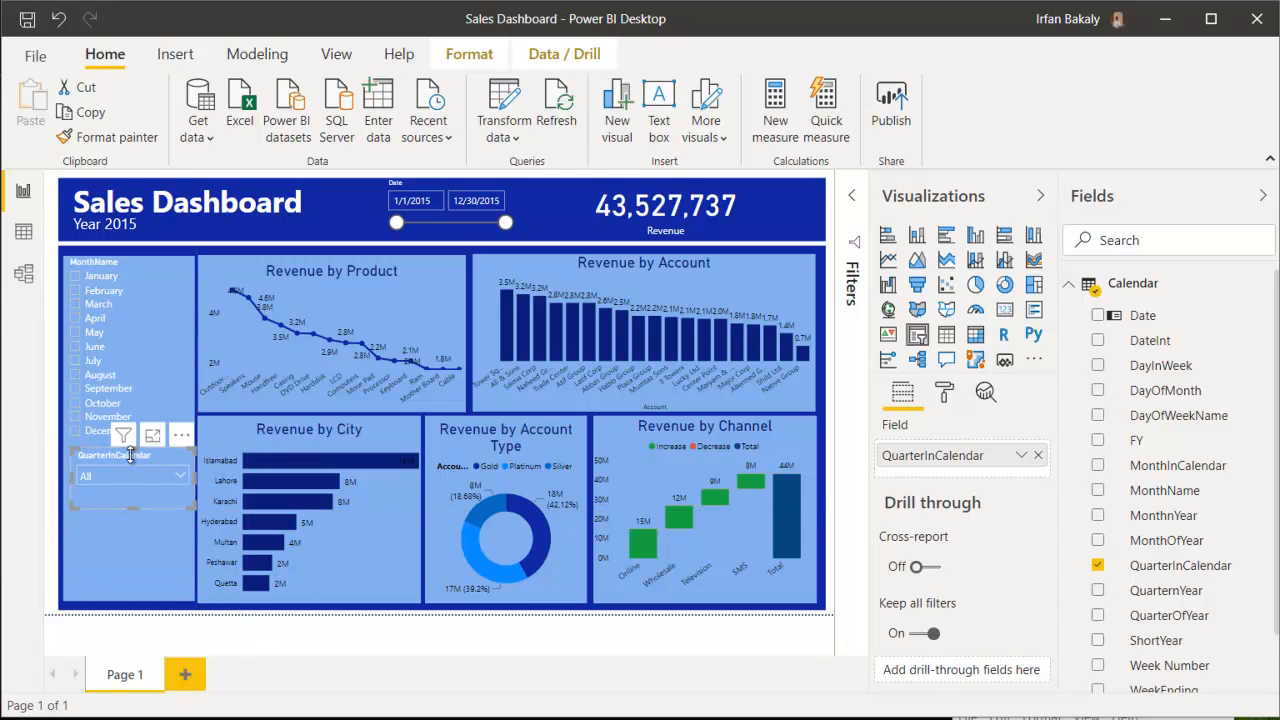
Turn on the border of the QuarterInCalendar slicer.
click(946, 394)
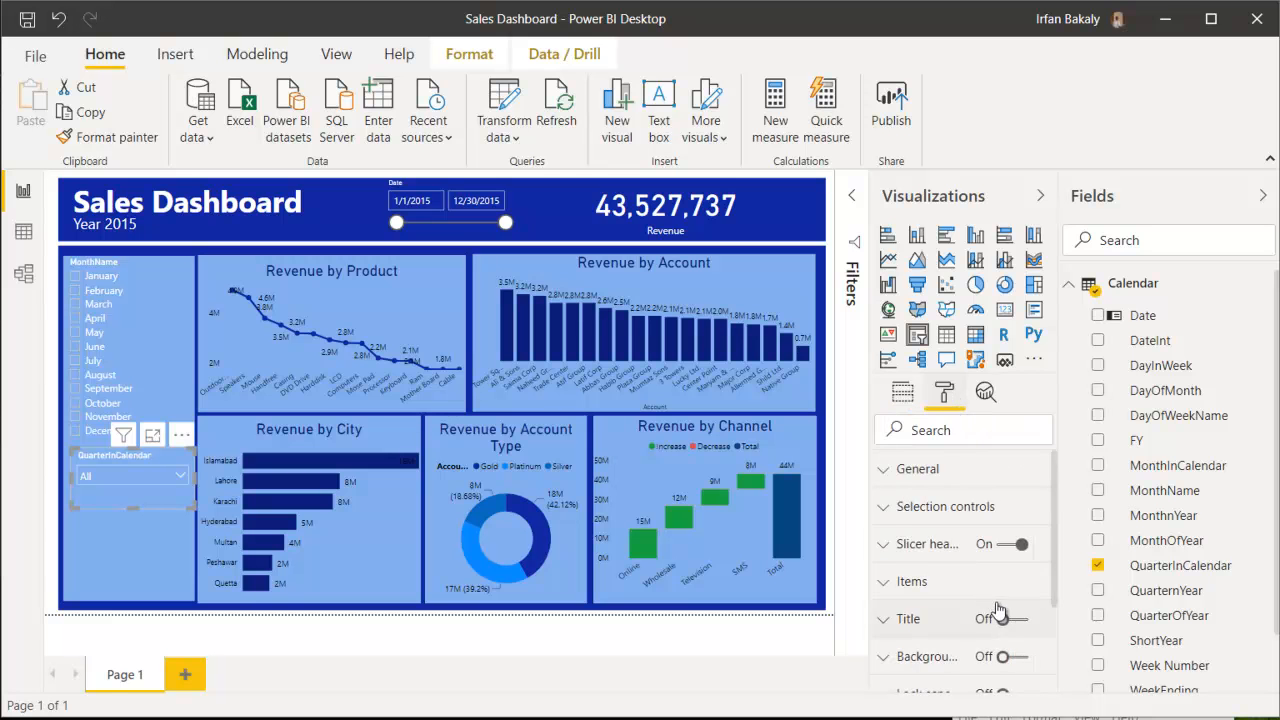
scroll(997, 612, down, 3)
click(1003, 600)
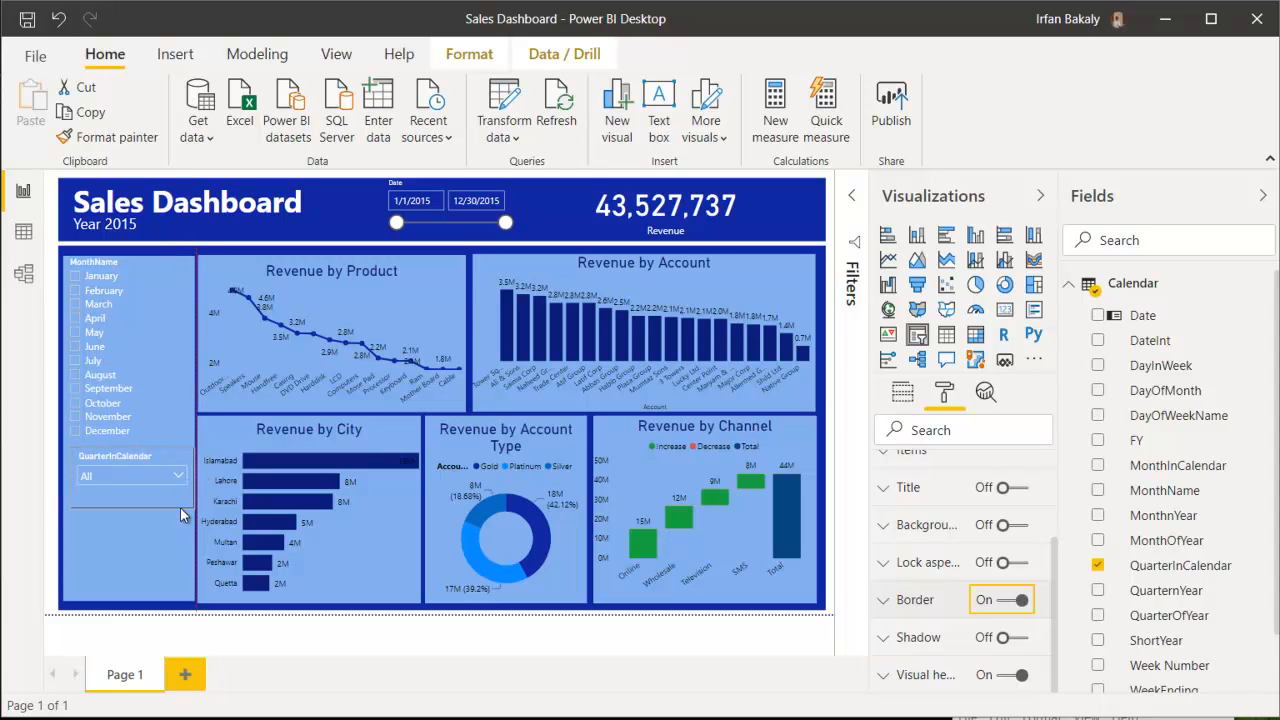
Duplicate the QuarterInCalendar slicer, place the copy directly below the original and replace its field with Calendar's DayOfWeekName.
click(119, 462)
key(ctrl+c)
key(ctrl+v)
drag(123, 463, 117, 524)
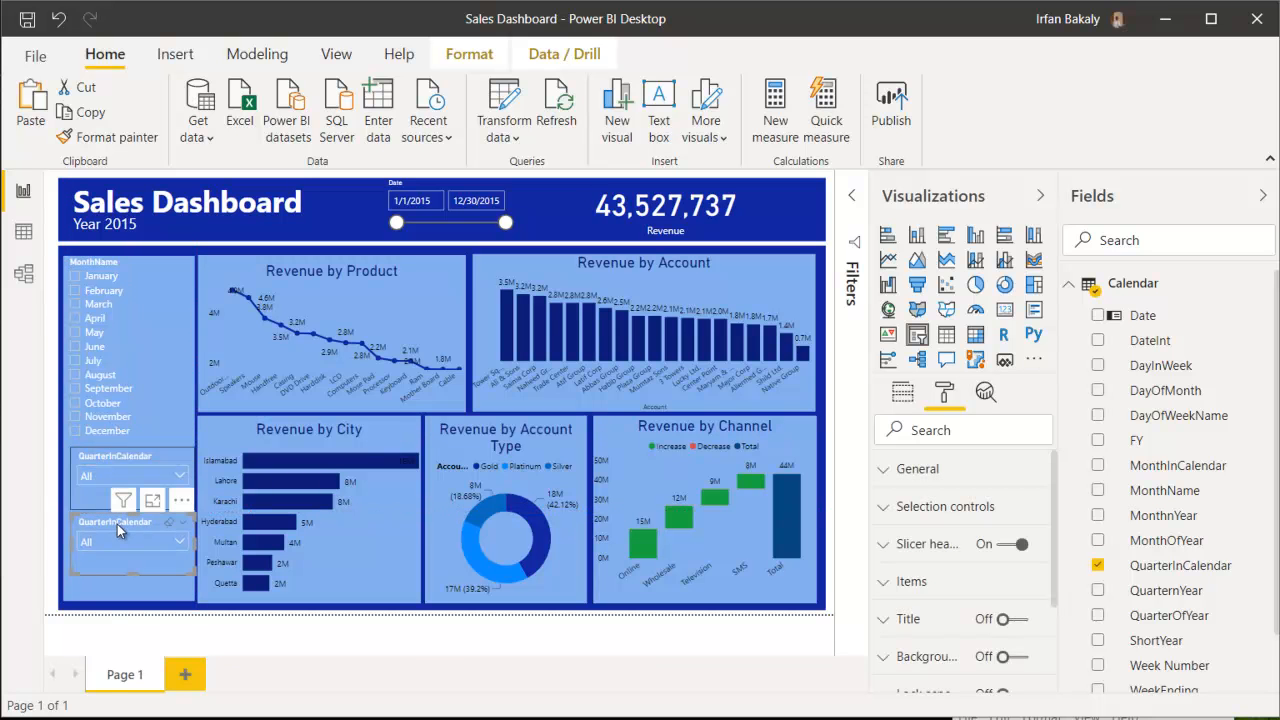
click(1099, 566)
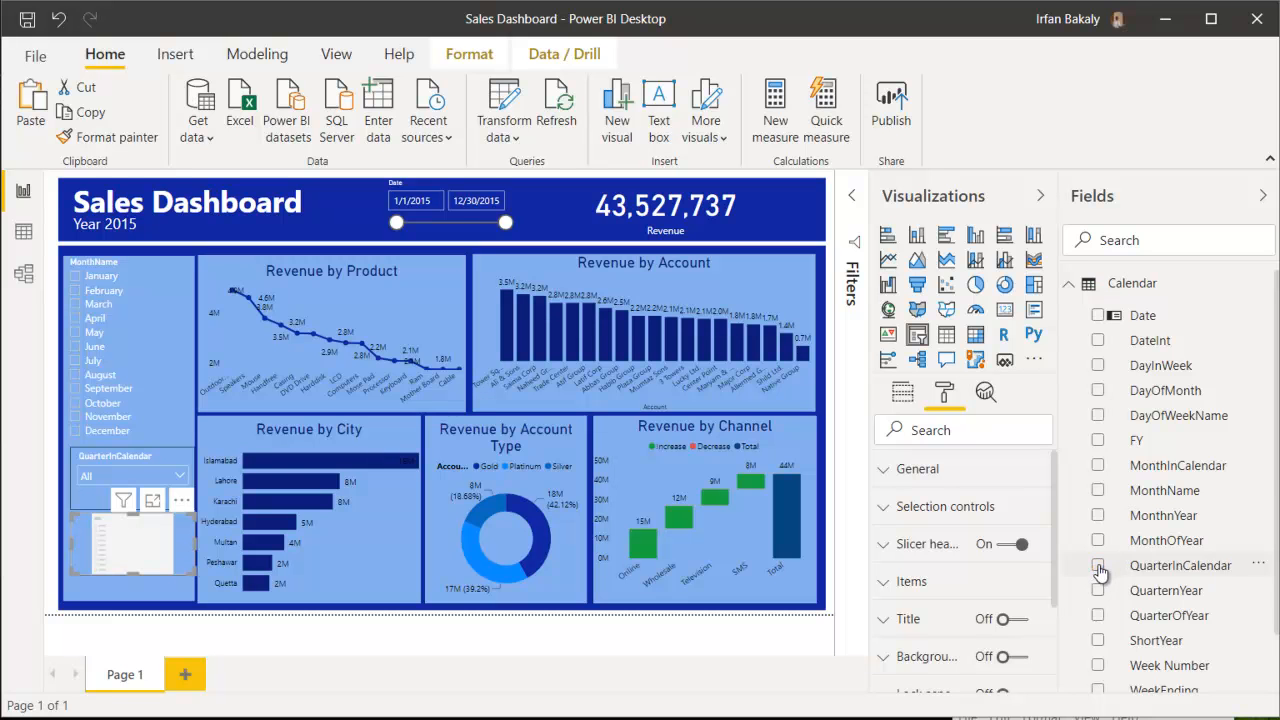
click(1098, 417)
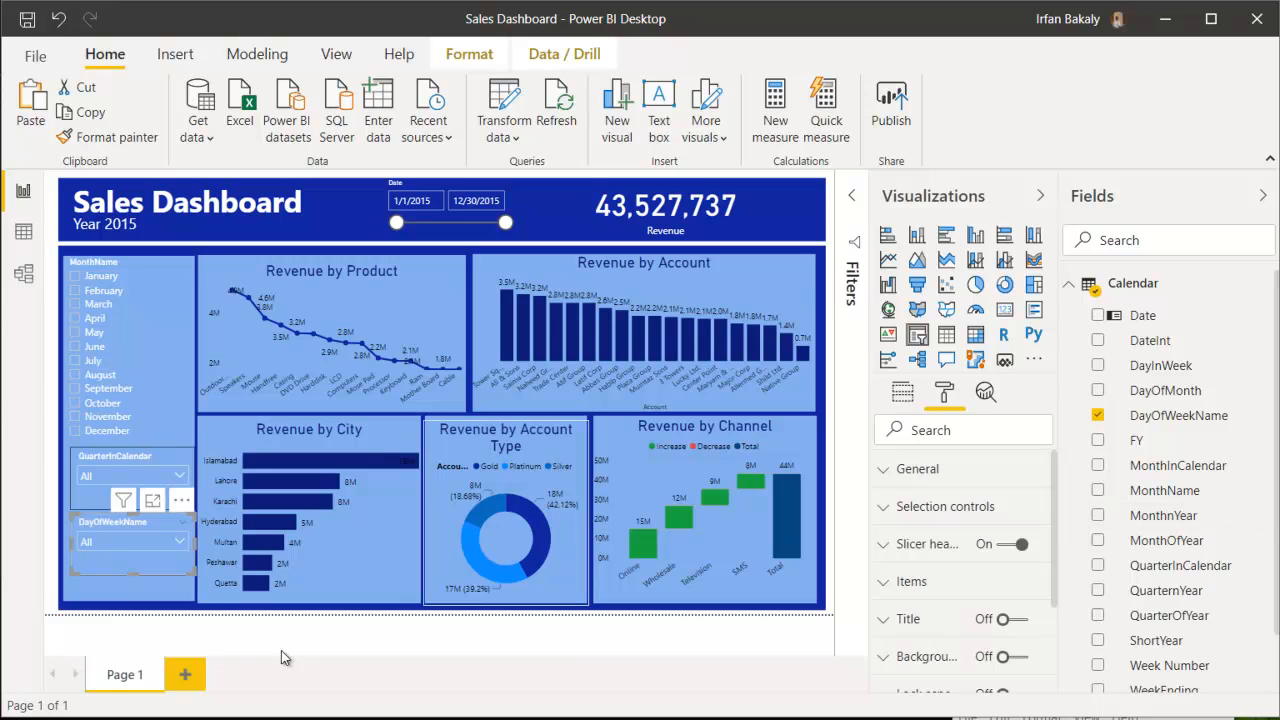
Set the item font color of the DayOfWeekName slicer to the near-black recent color and check its dropdown list.
click(182, 545)
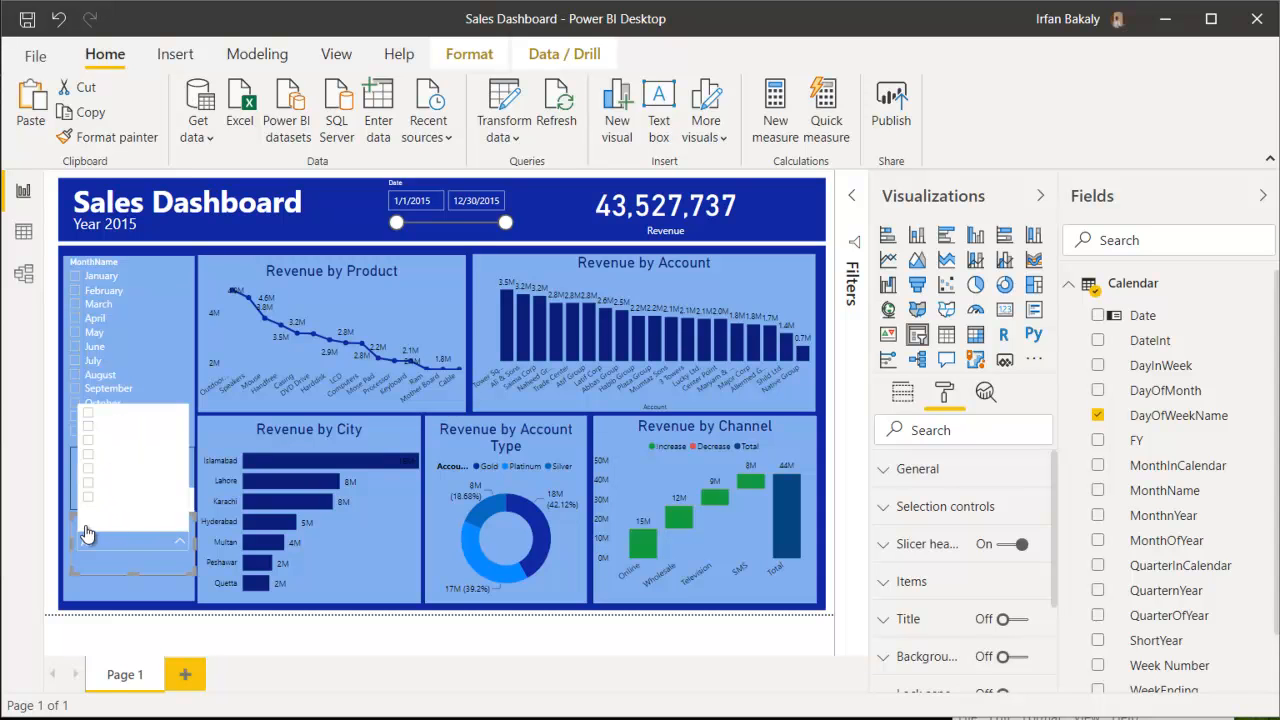
click(98, 568)
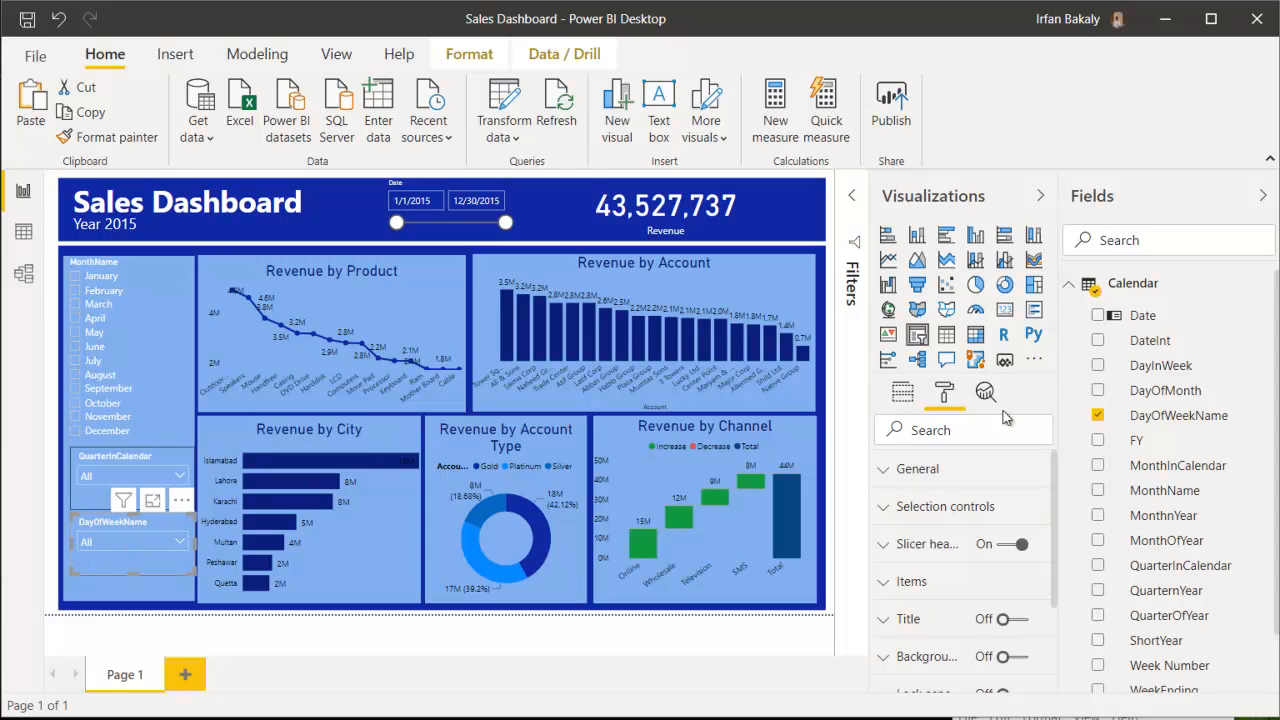
click(930, 586)
scroll(930, 598, down, 1)
click(916, 542)
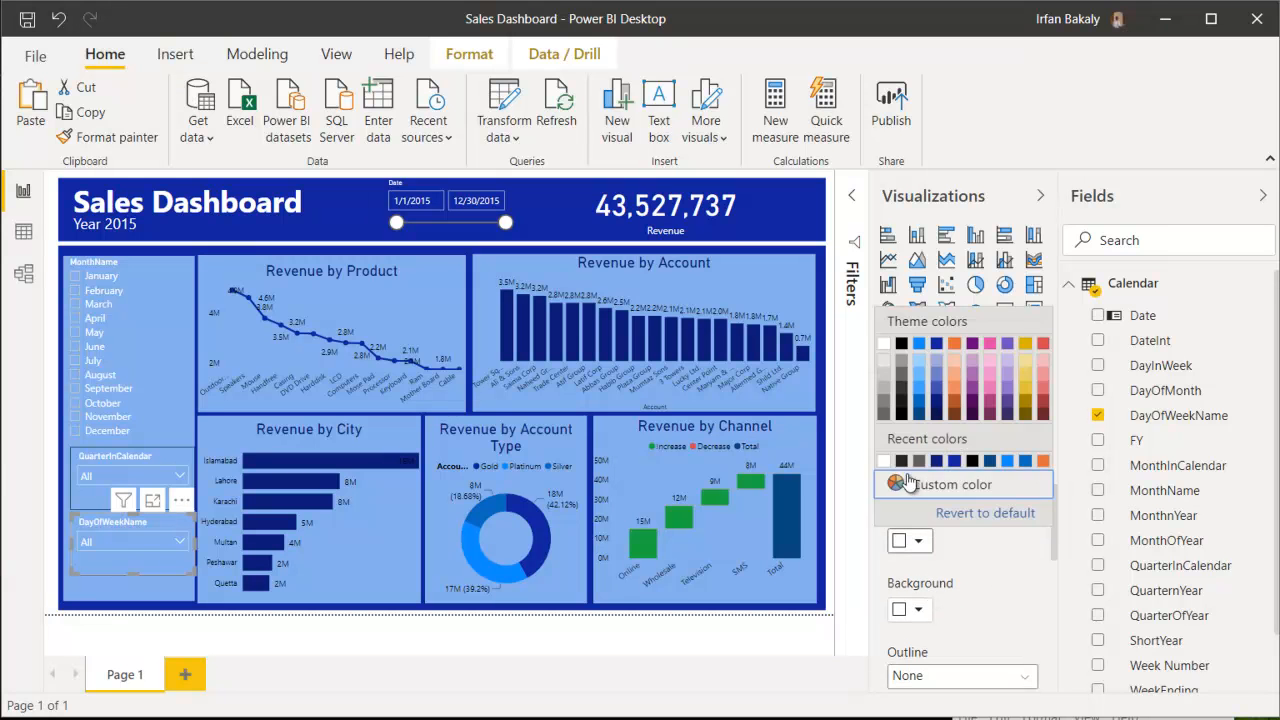
click(902, 462)
click(180, 542)
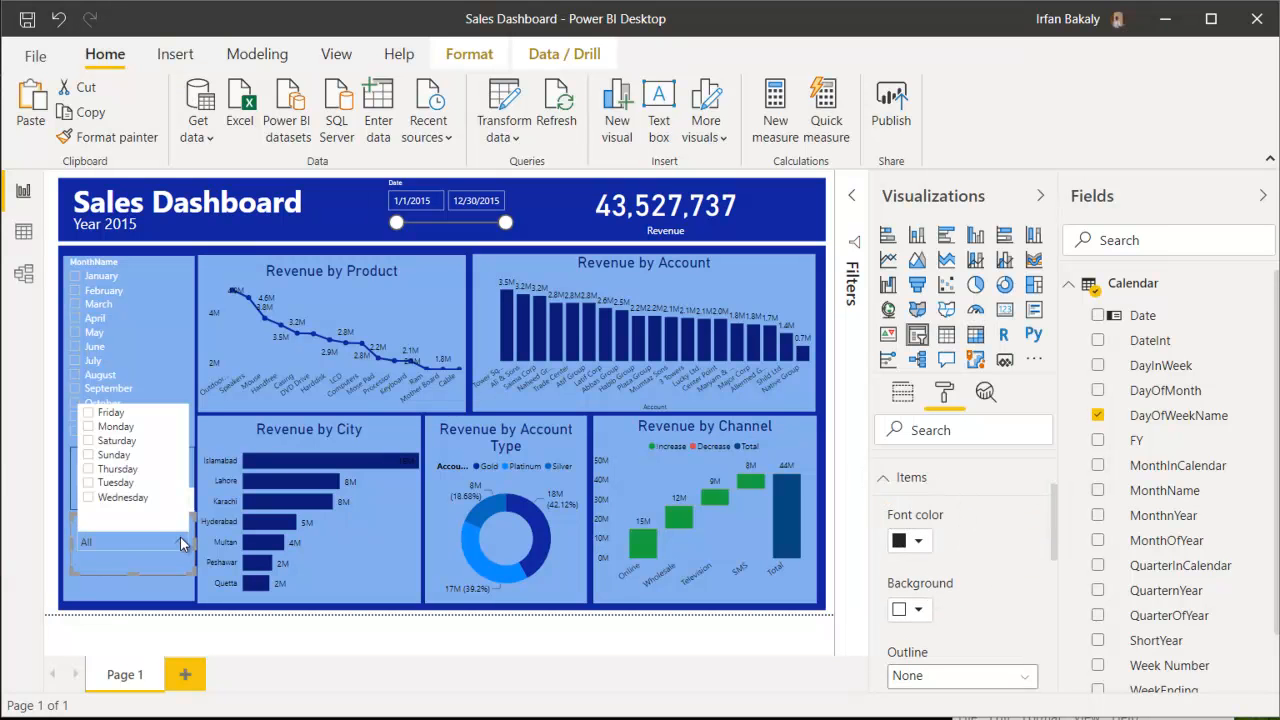
click(93, 539)
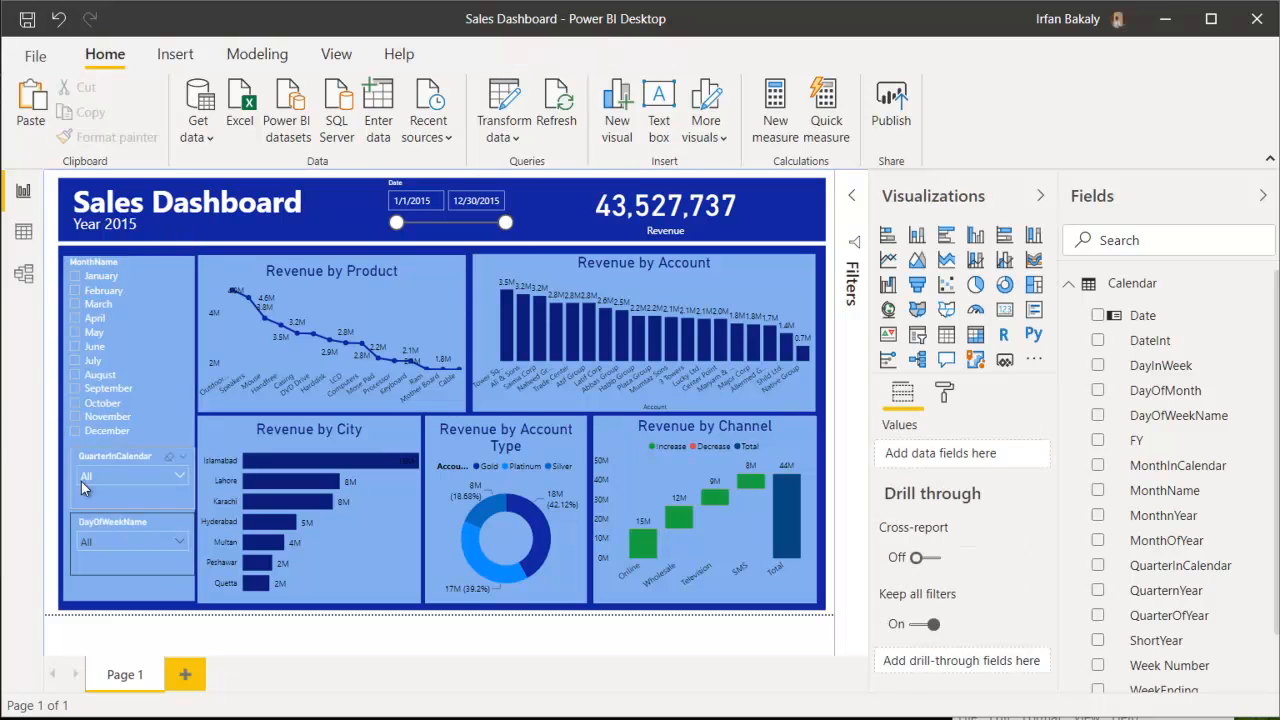
Copy the DayOfWeekName slicer's formatting onto the QuarterInCalendar slicer with Format Painter and check the quarter dropdown list.
click(100, 522)
click(112, 140)
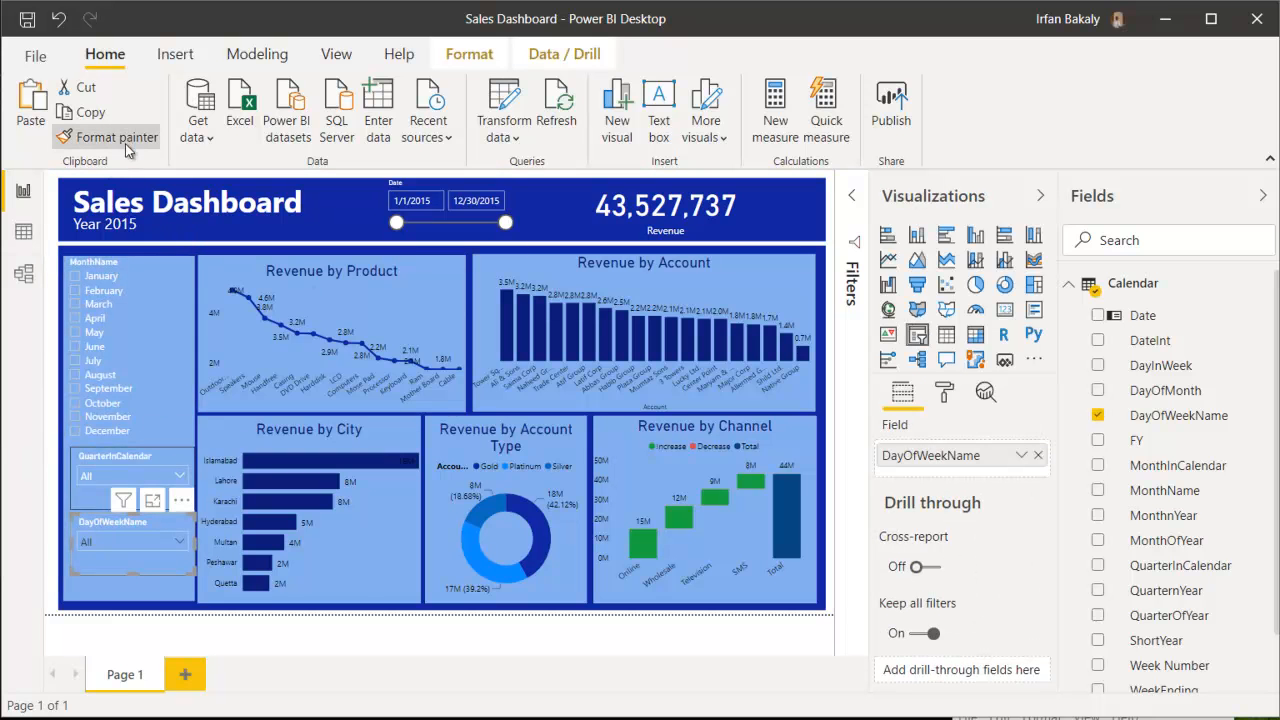
click(120, 458)
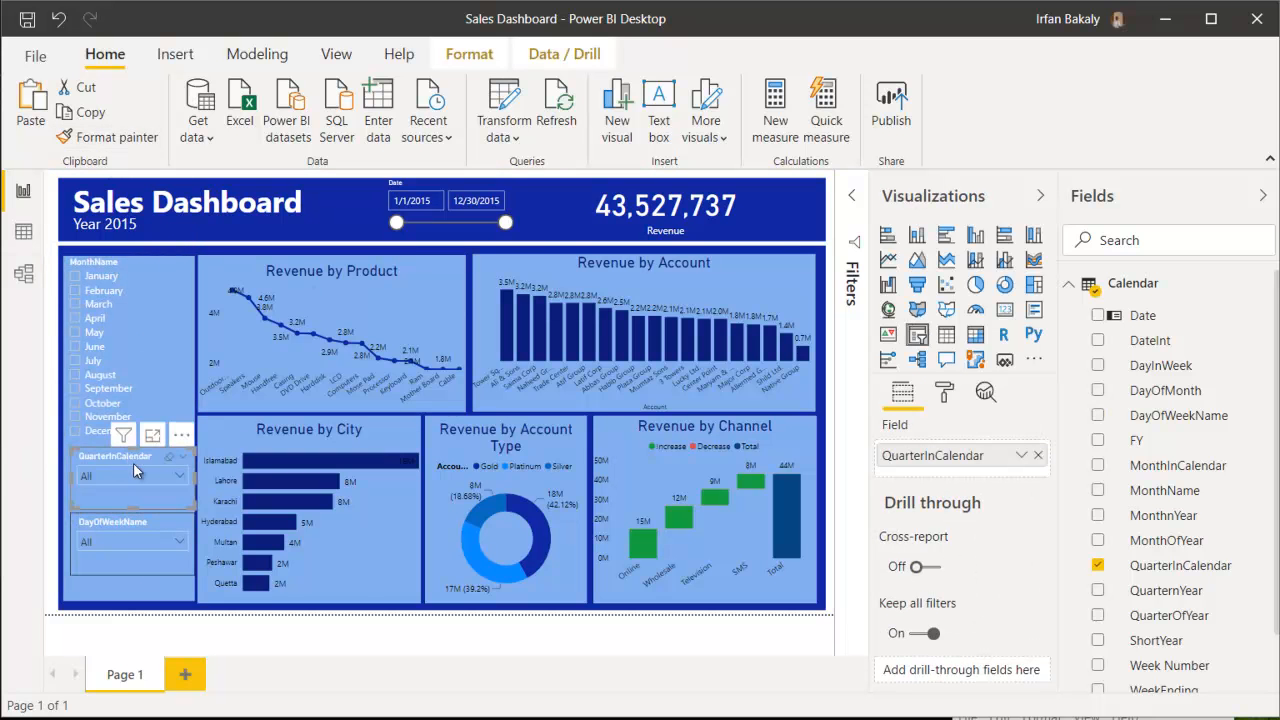
click(129, 477)
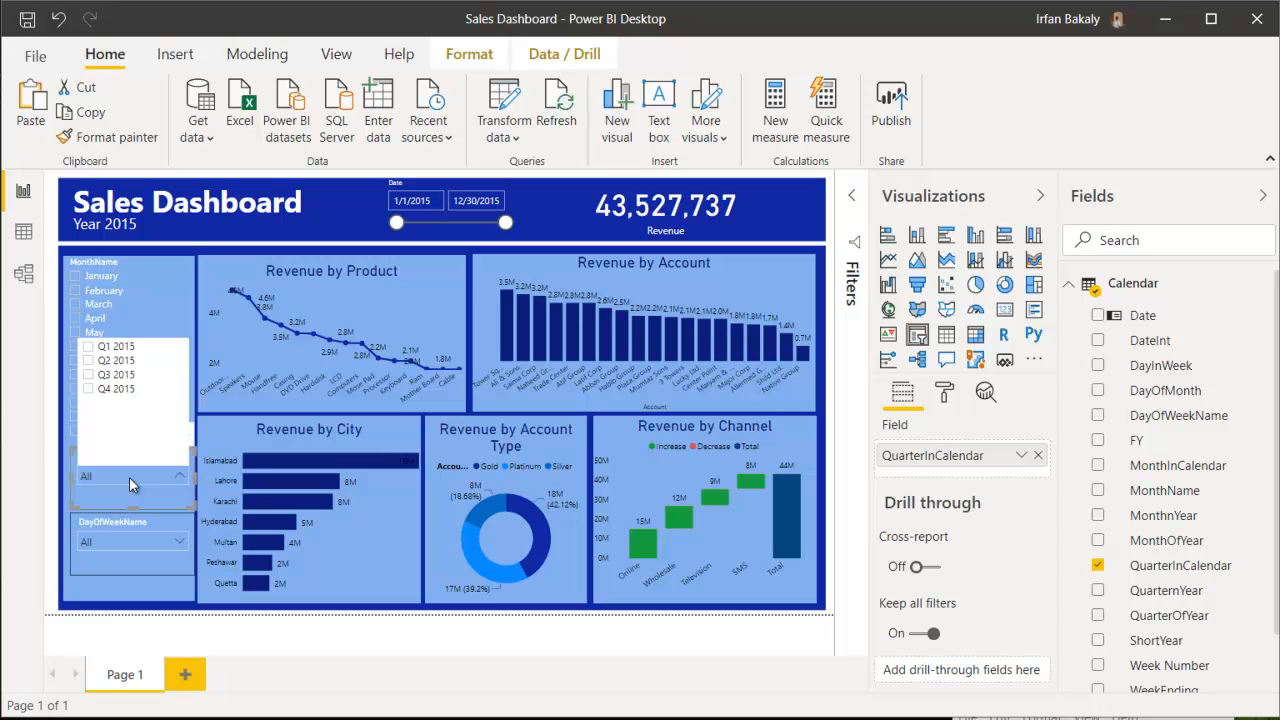
click(125, 376)
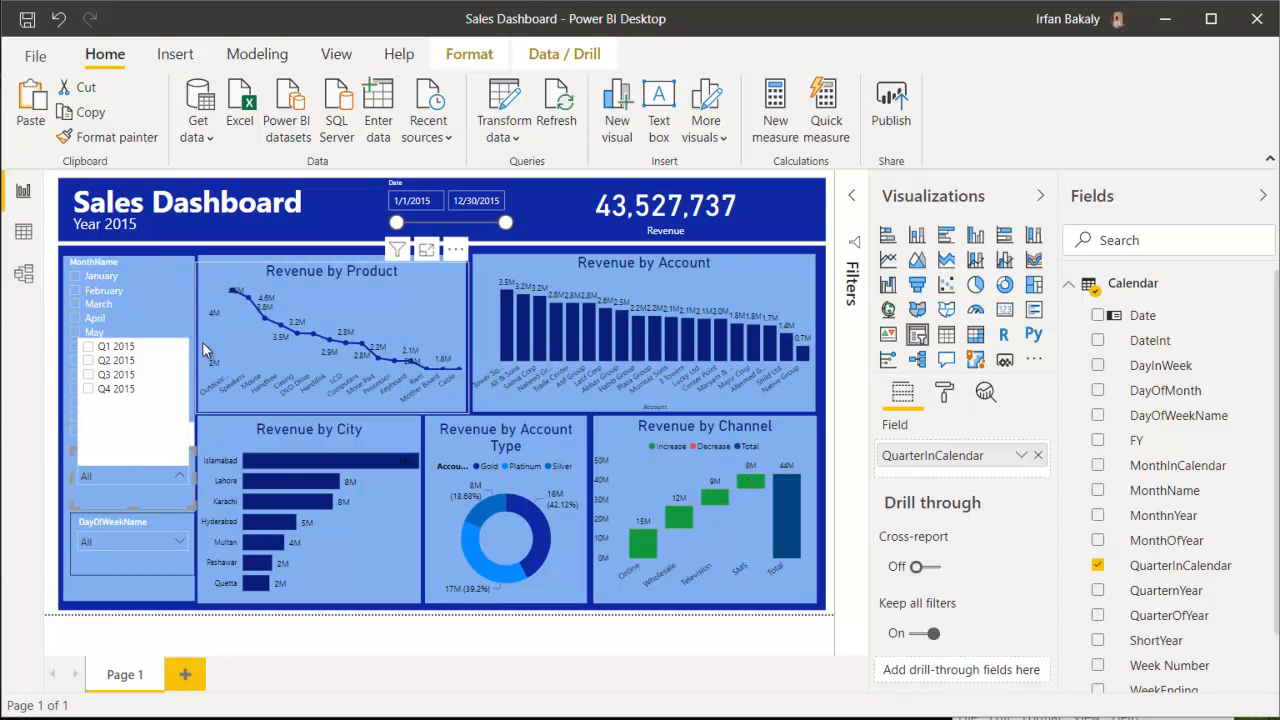
click(582, 176)
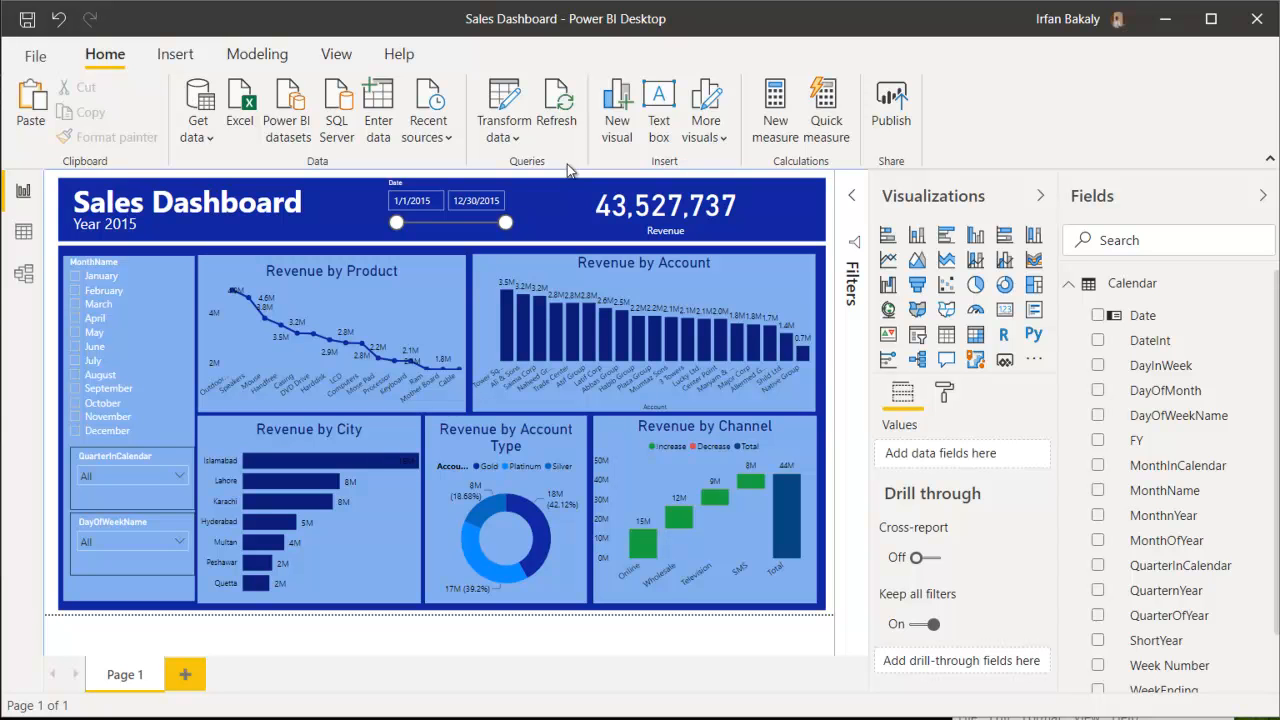
Collapse the Calendar table's field list and expand CRM_Data to look through its fields.
click(1082, 286)
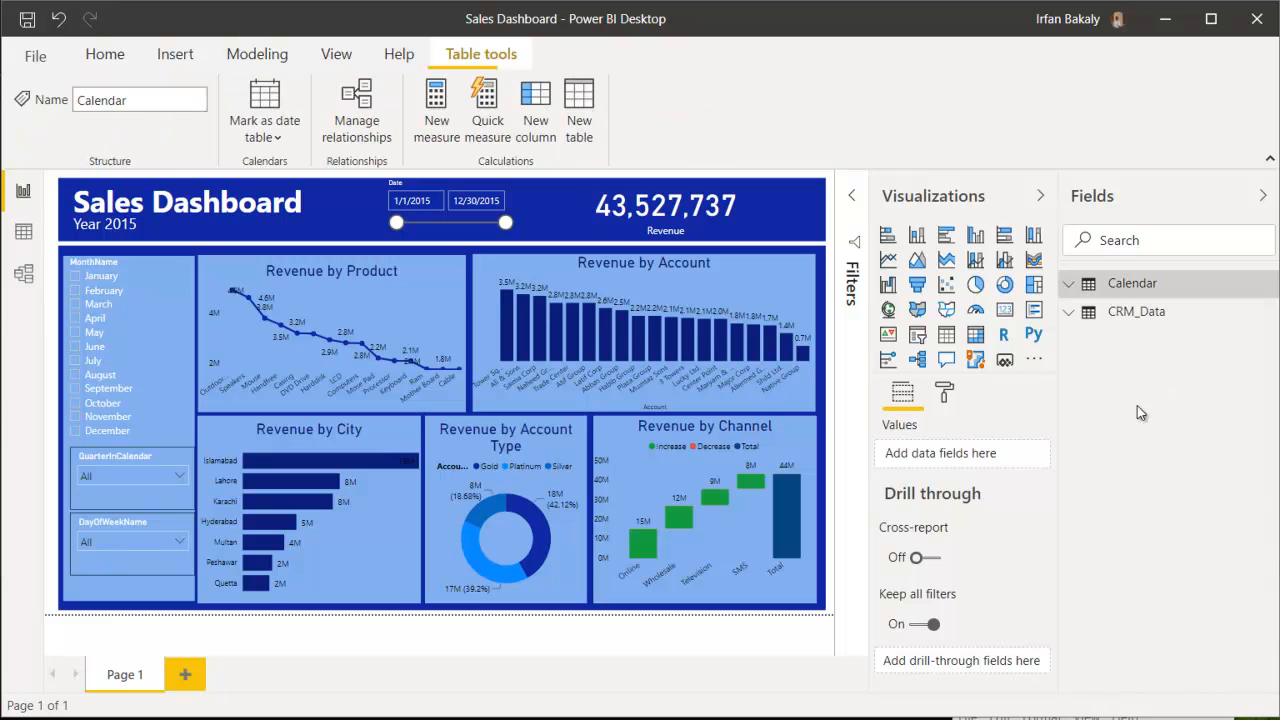
click(1072, 318)
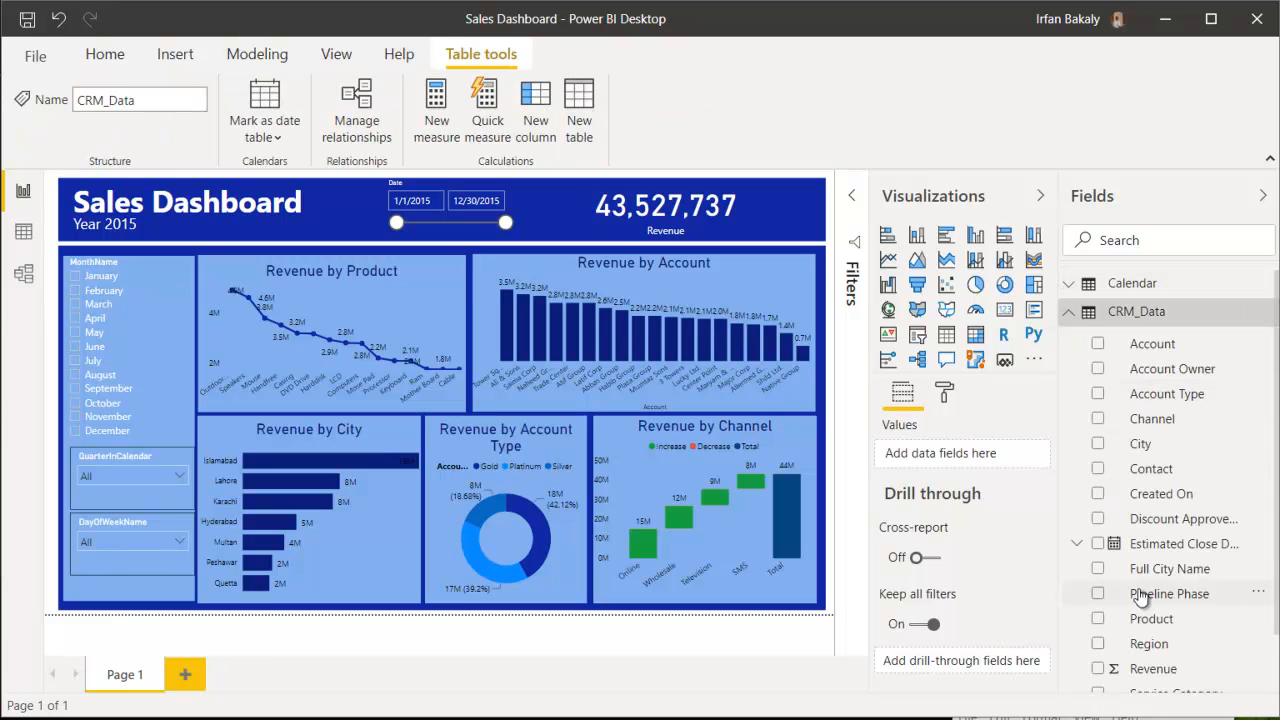
scroll(1140, 597, down, 1)
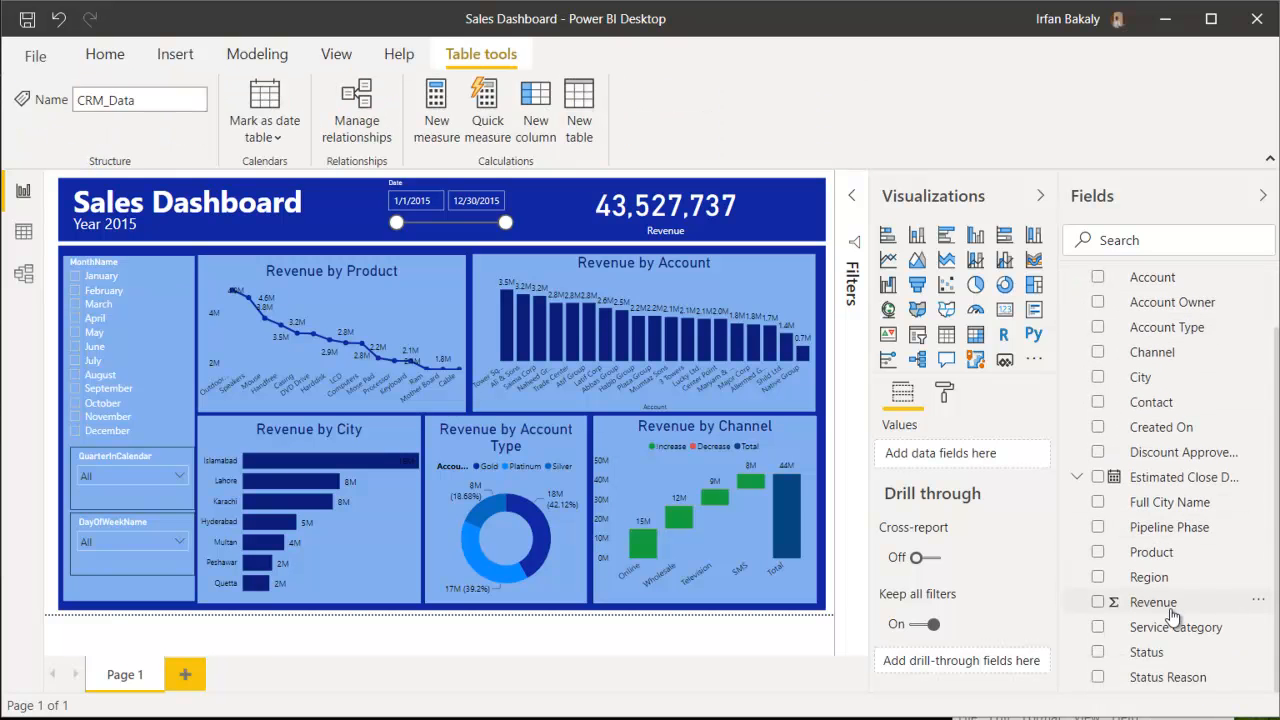